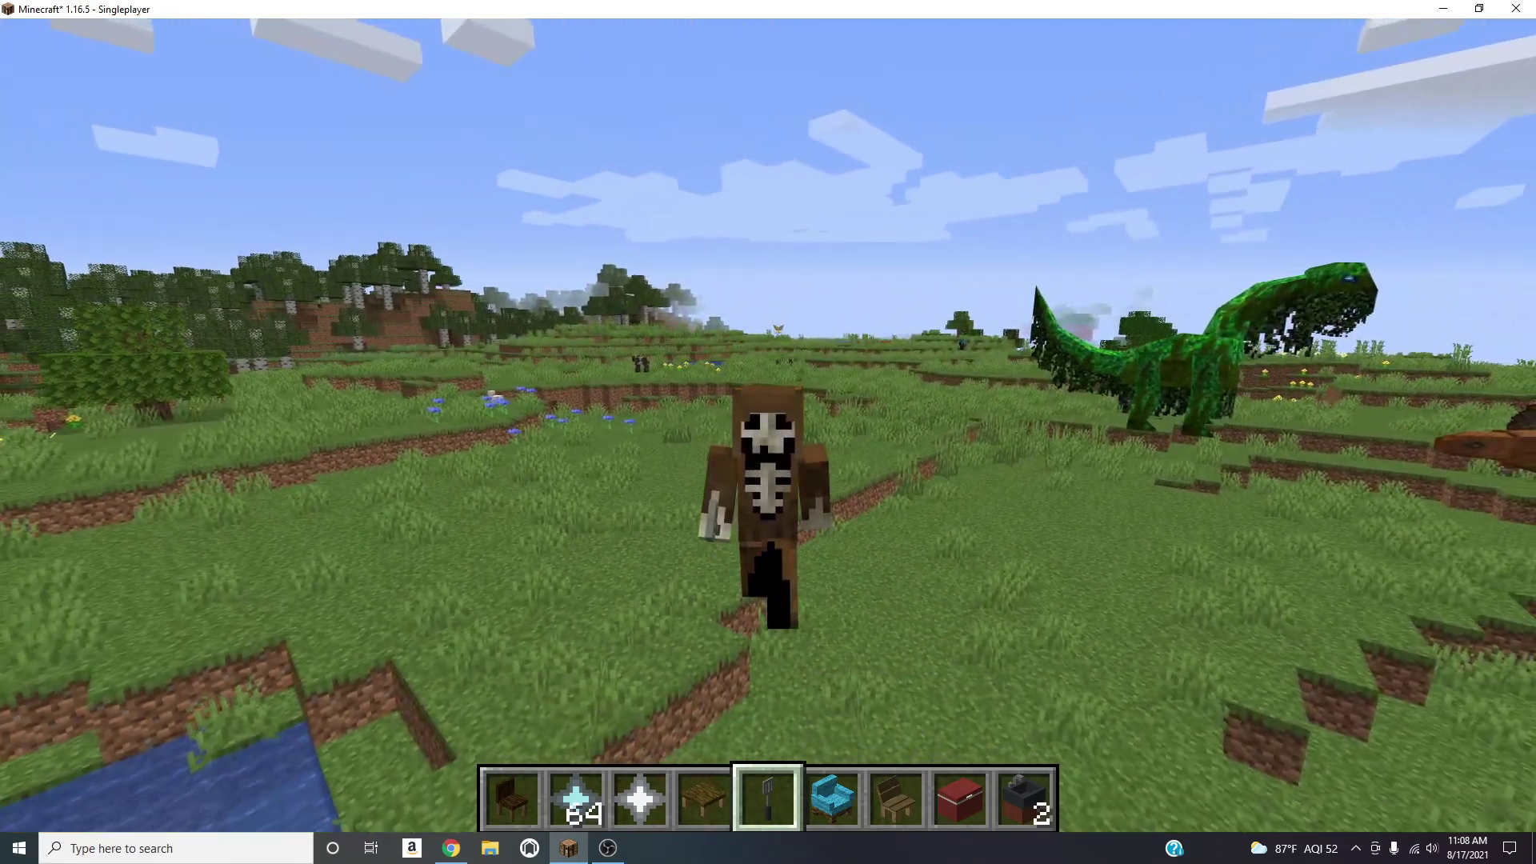
Walk into the pond and back out, then return to first-person view with F5.
key(w)
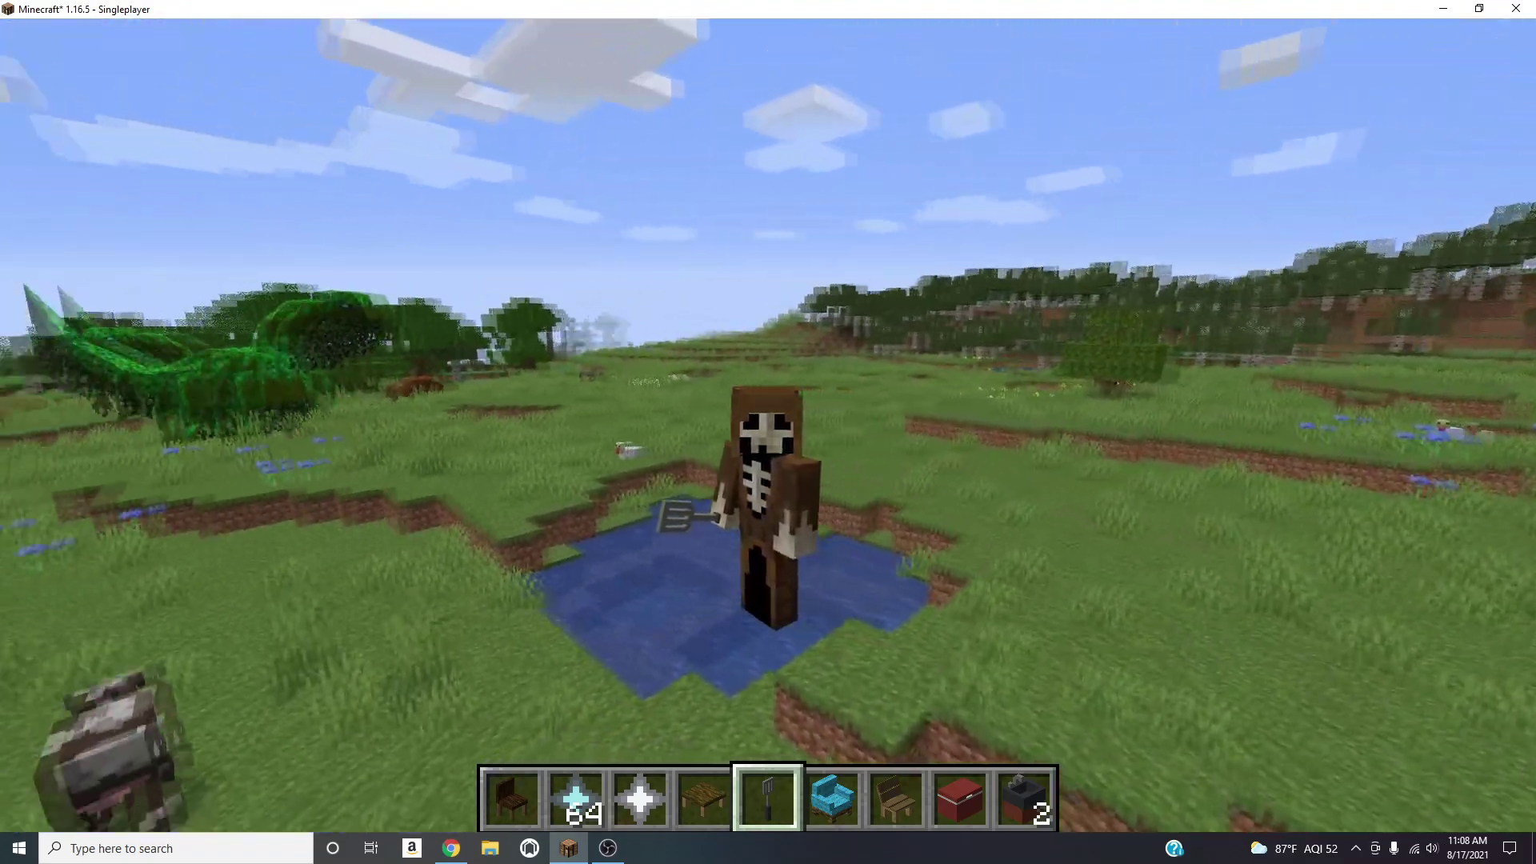
key(w)
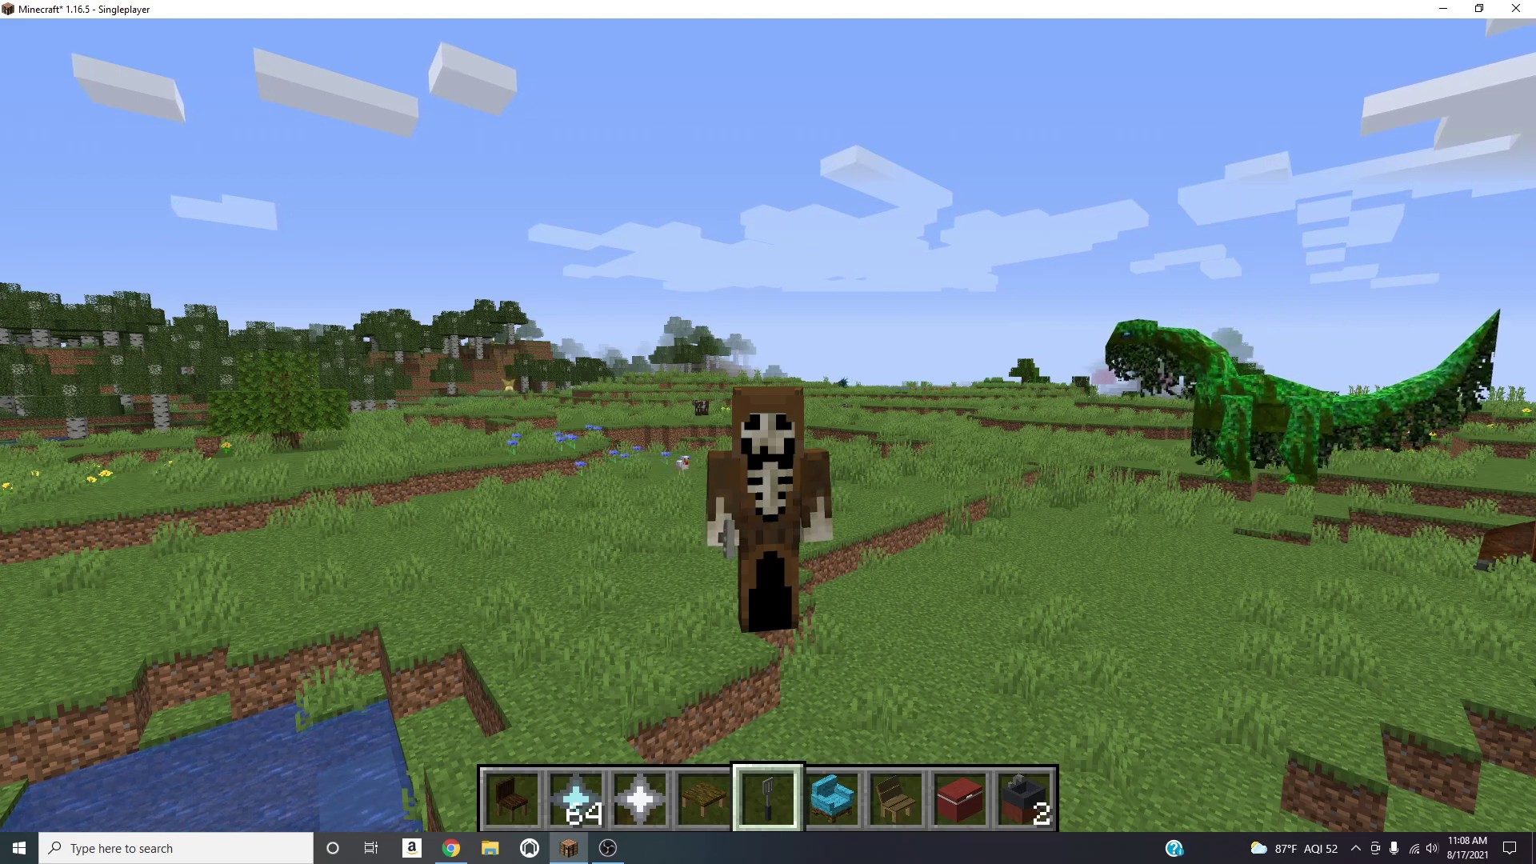
key(F5)
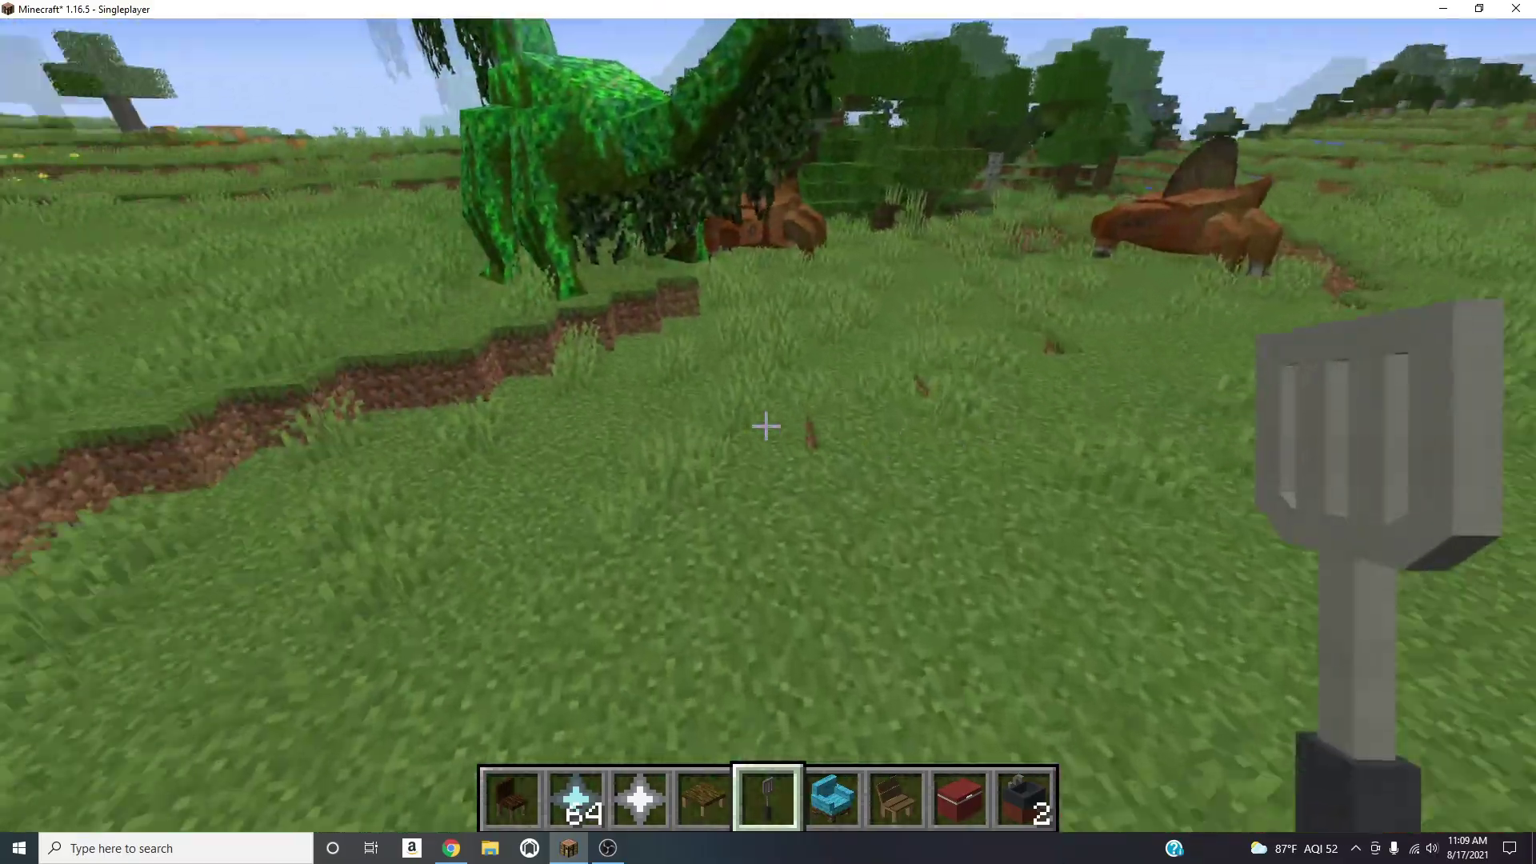
scroll(768, 432, down, 1)
Place a Light Blue Sofa, a Stripped Oak Park Bench and a Jungle Coffee Table on the grass.
right_click(765, 426)
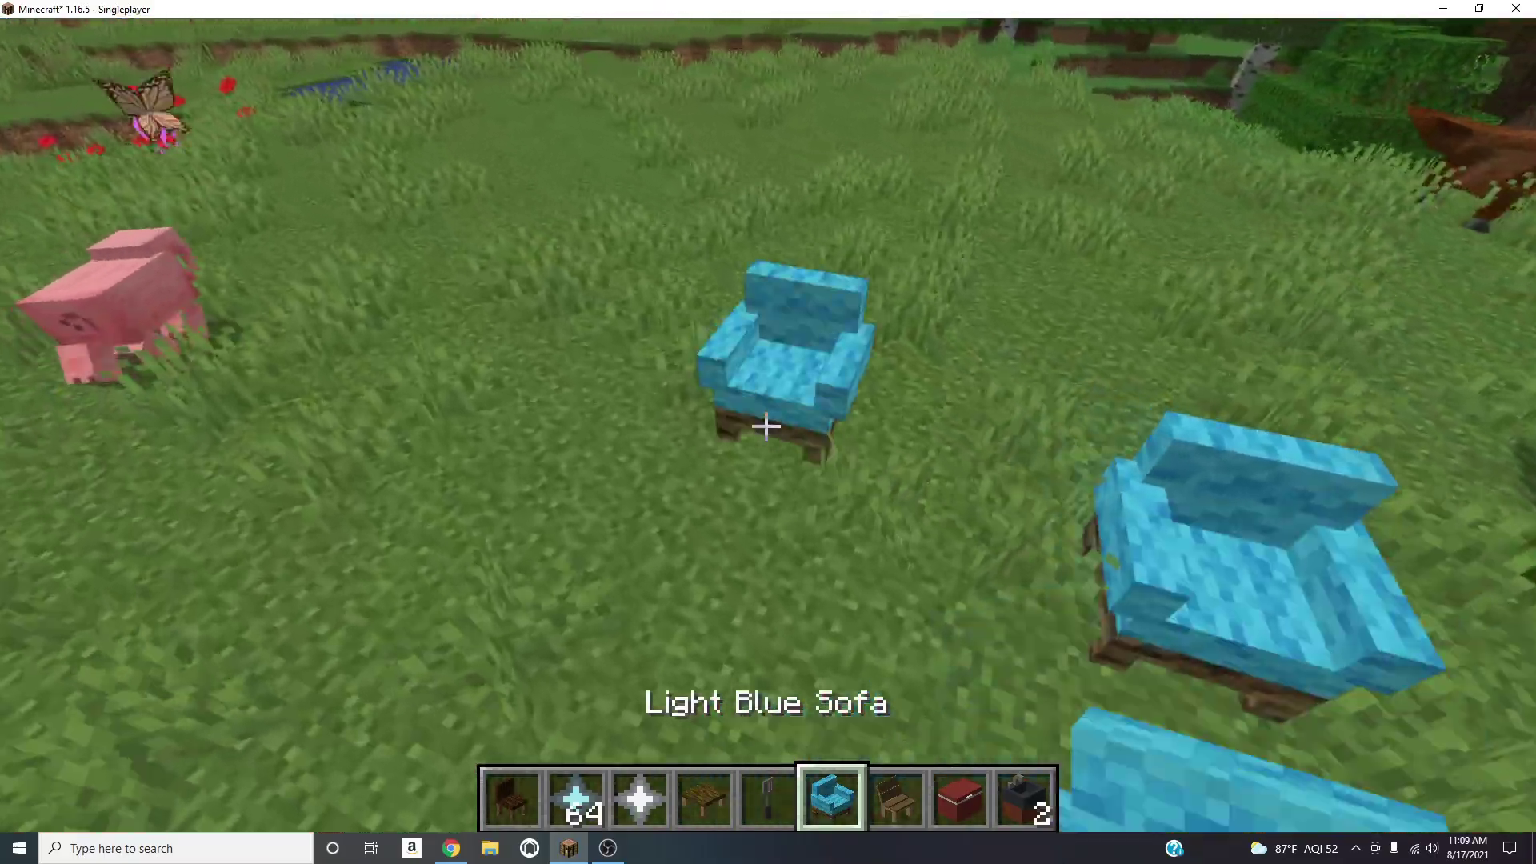
scroll(766, 426, down, 1)
right_click(765, 426)
scroll(765, 426, up, 3)
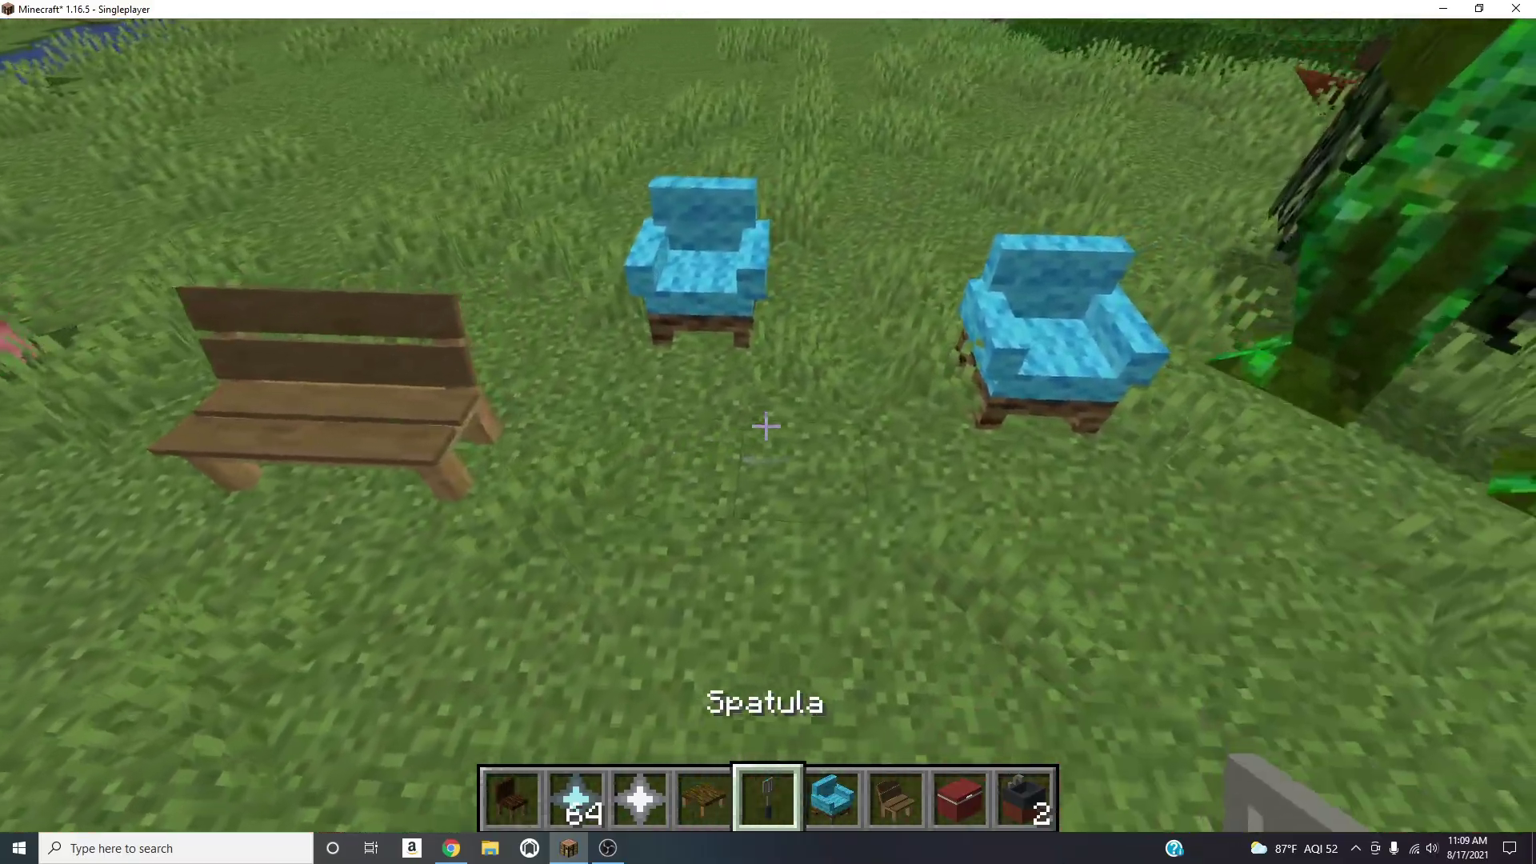
right_click(765, 426)
right_click(766, 426)
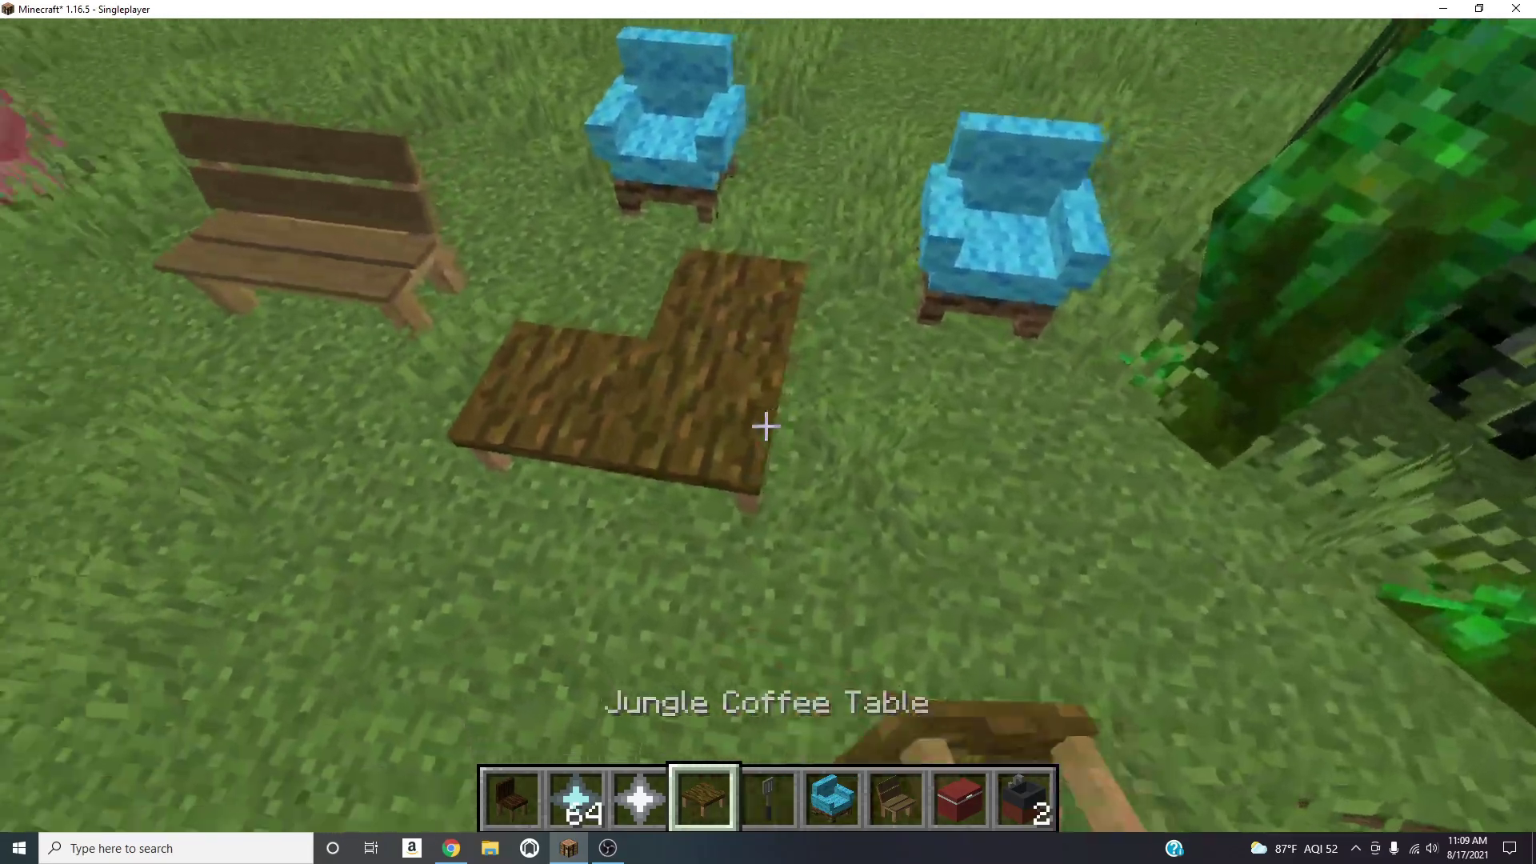
Spawn a Zephyr and a Vapula elemental from spawn eggs.
scroll(765, 426, up, 1)
right_click(765, 427)
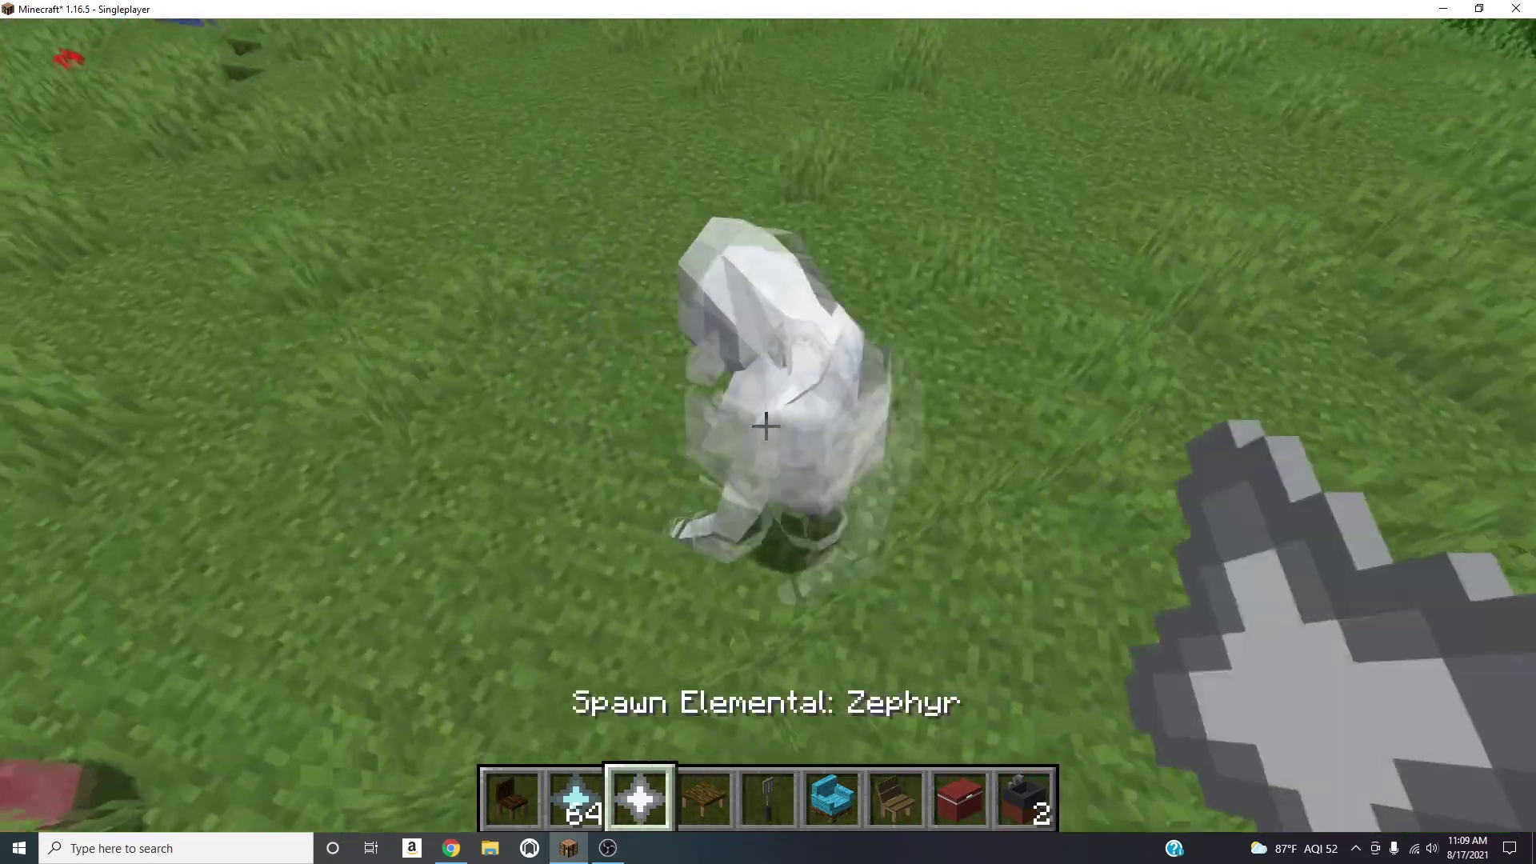
scroll(766, 426, up, 1)
right_click(766, 426)
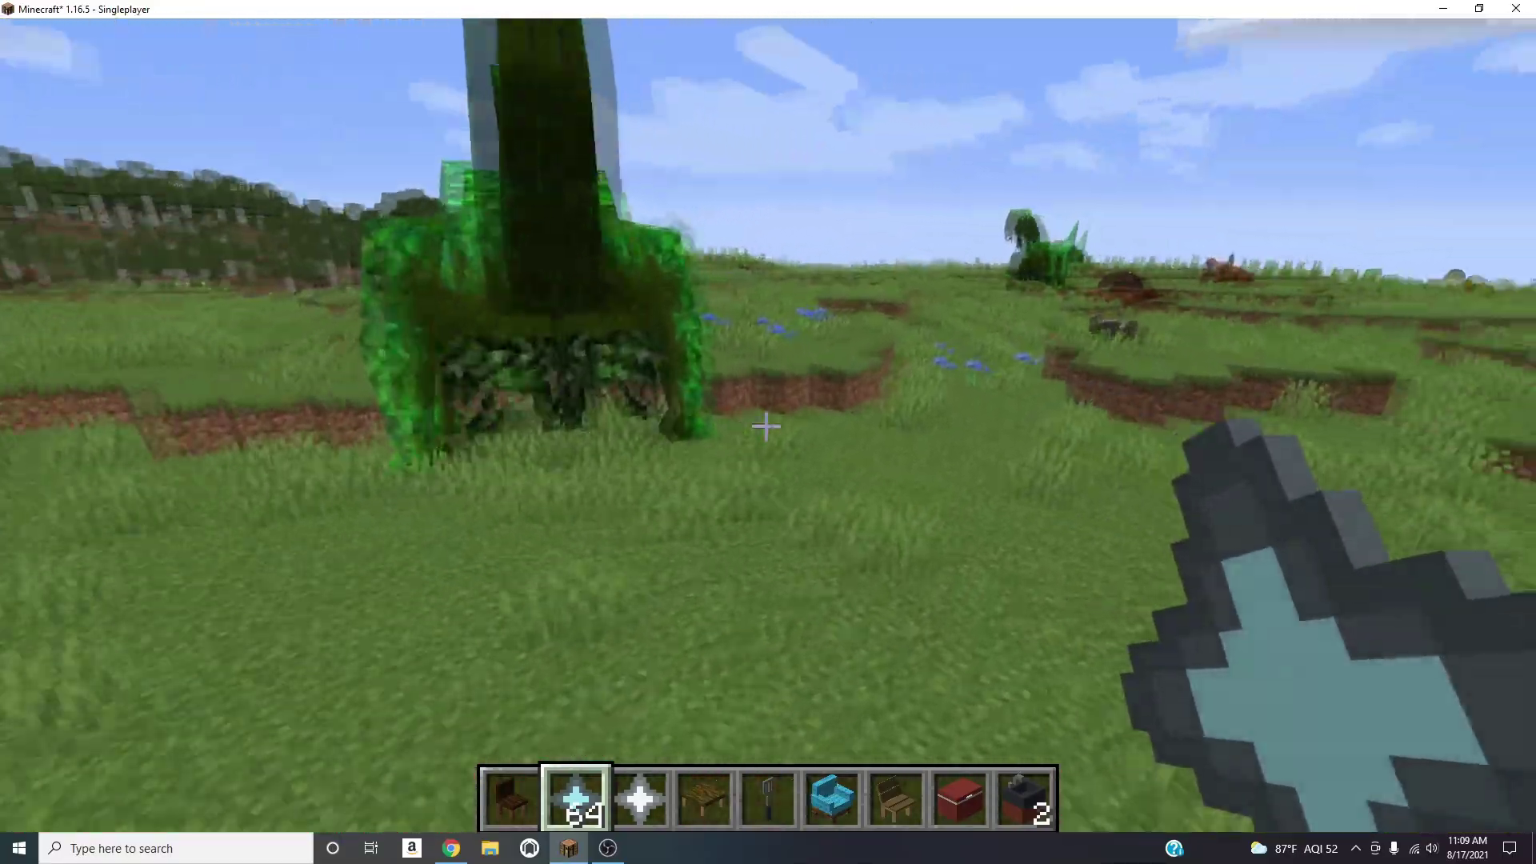
Walk forward across the field and pause the game to the Game Menu.
scroll(765, 427, down, 3)
scroll(765, 426, down, 1)
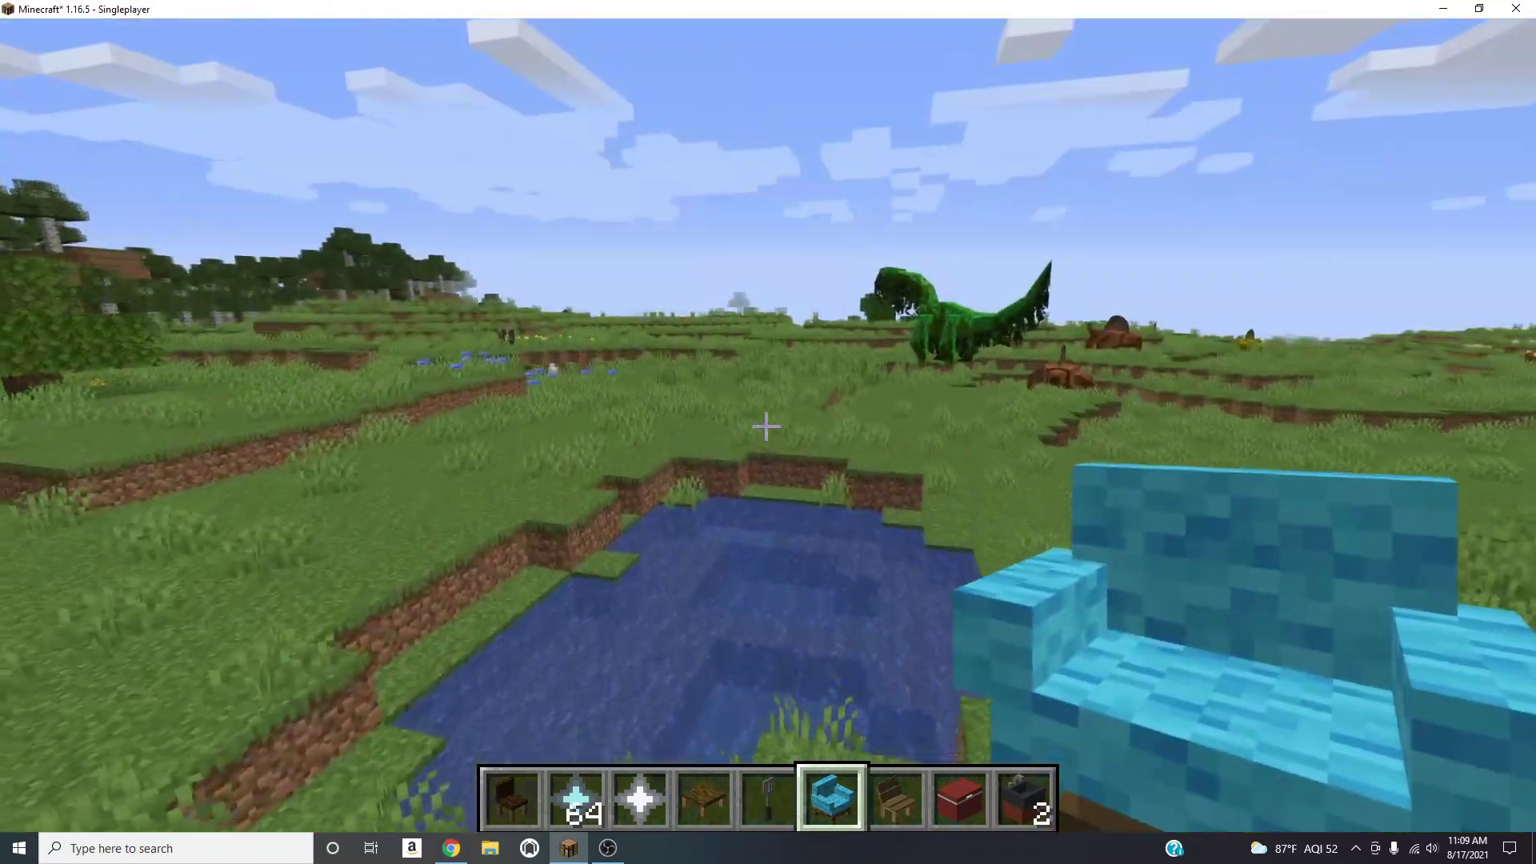
key(w)
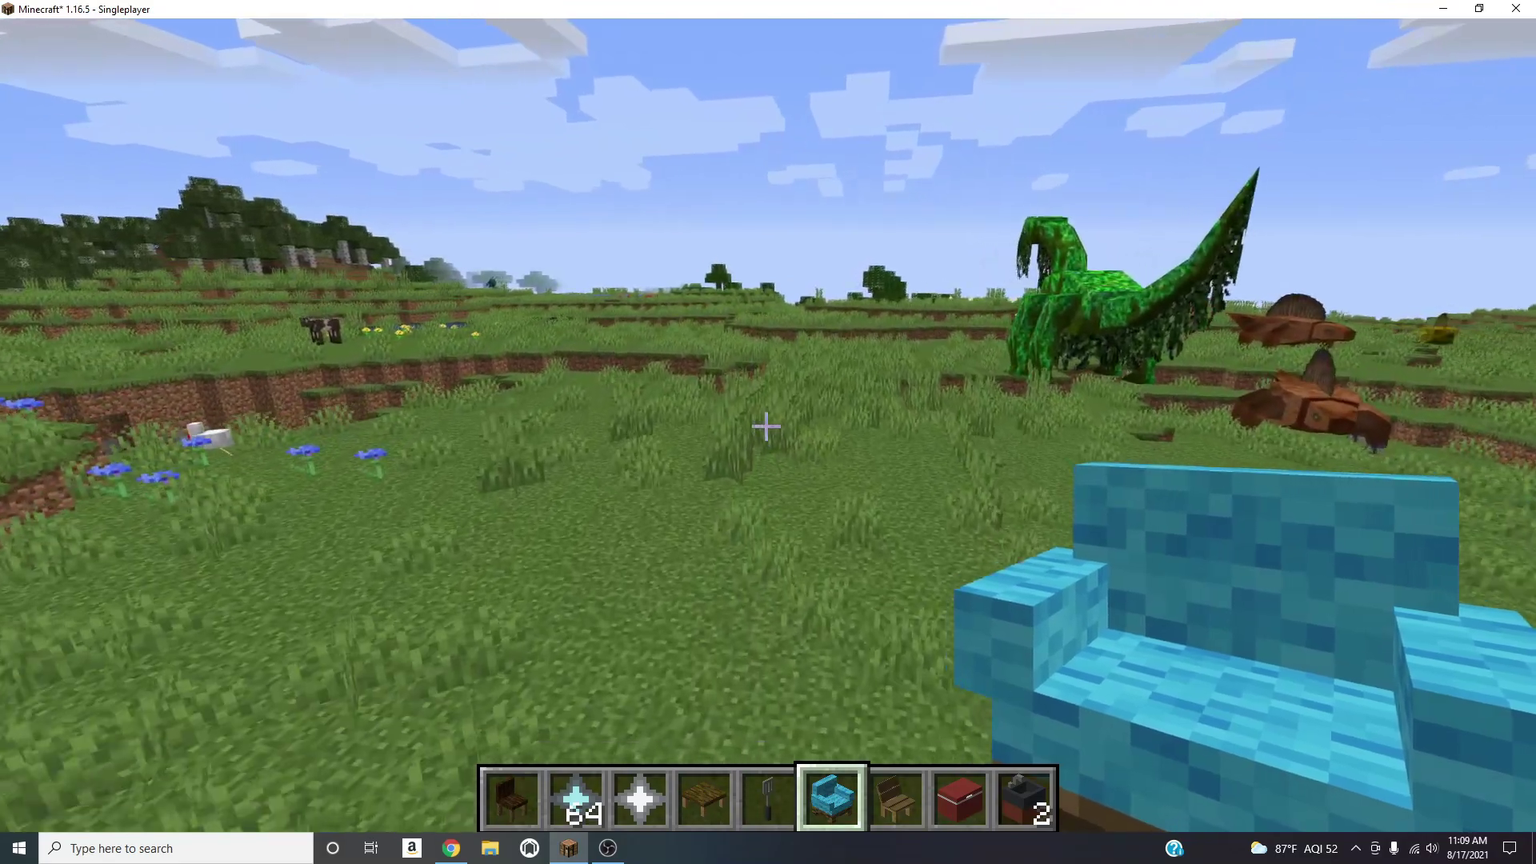
key(Escape)
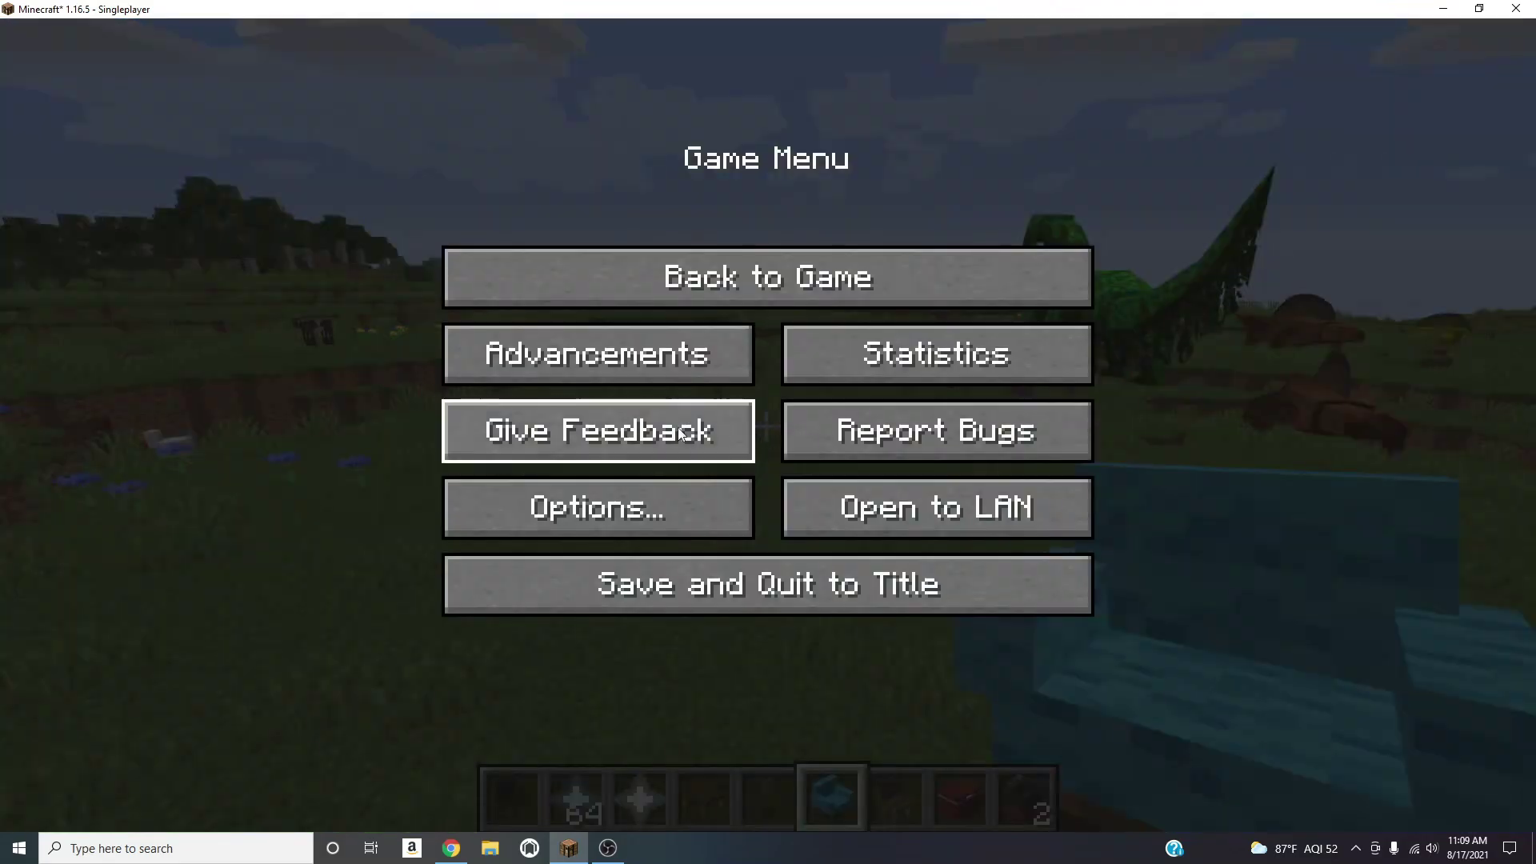
Save to title, review Minecraft, Lycanites Mobs and MrCrayfish's Furniture in Mods, then quit.
click(832, 594)
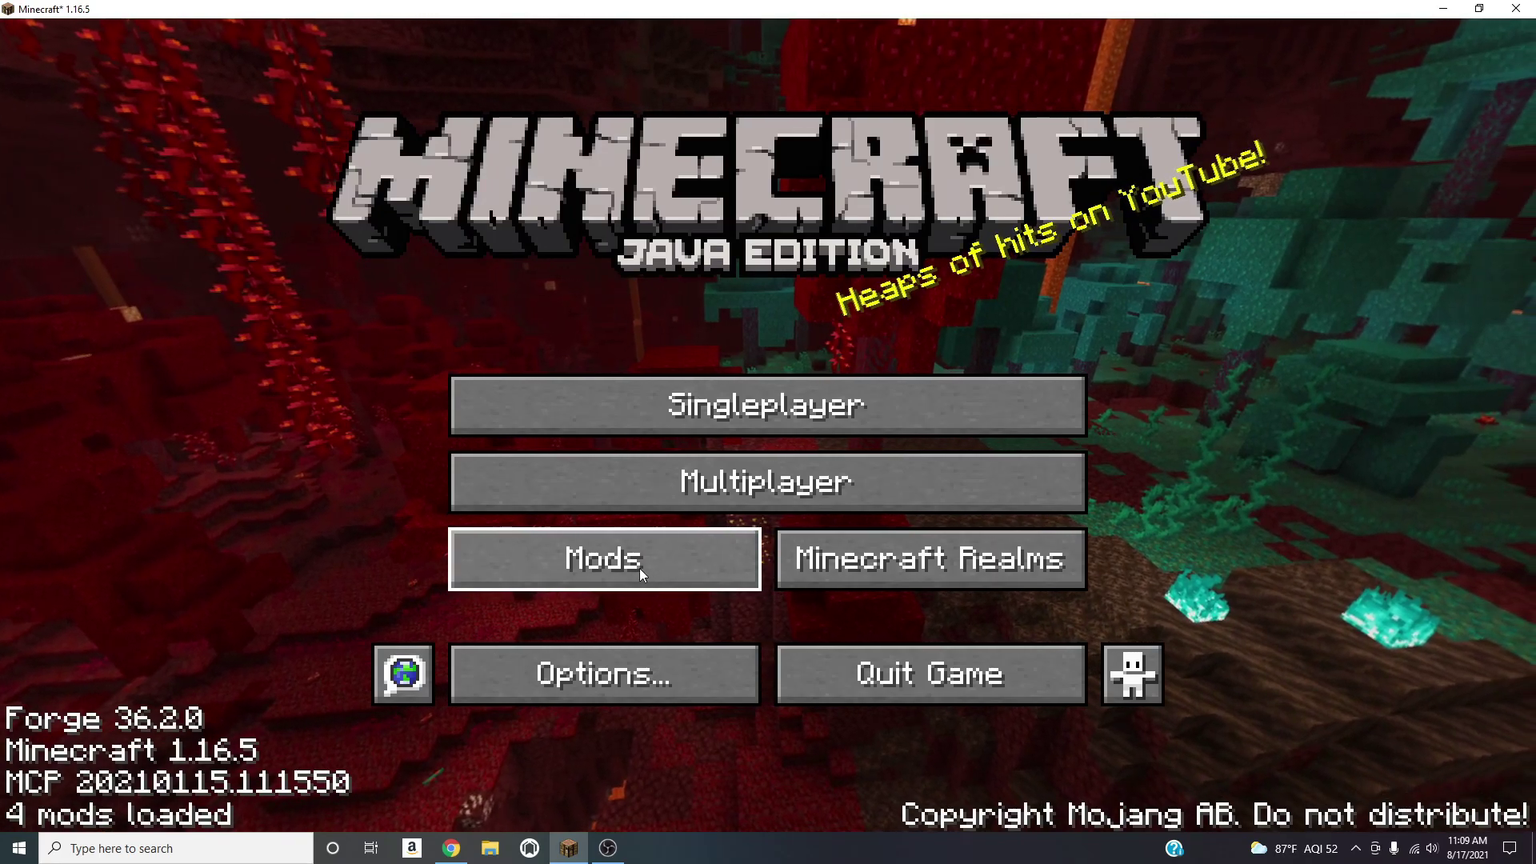
click(640, 568)
click(240, 210)
click(247, 262)
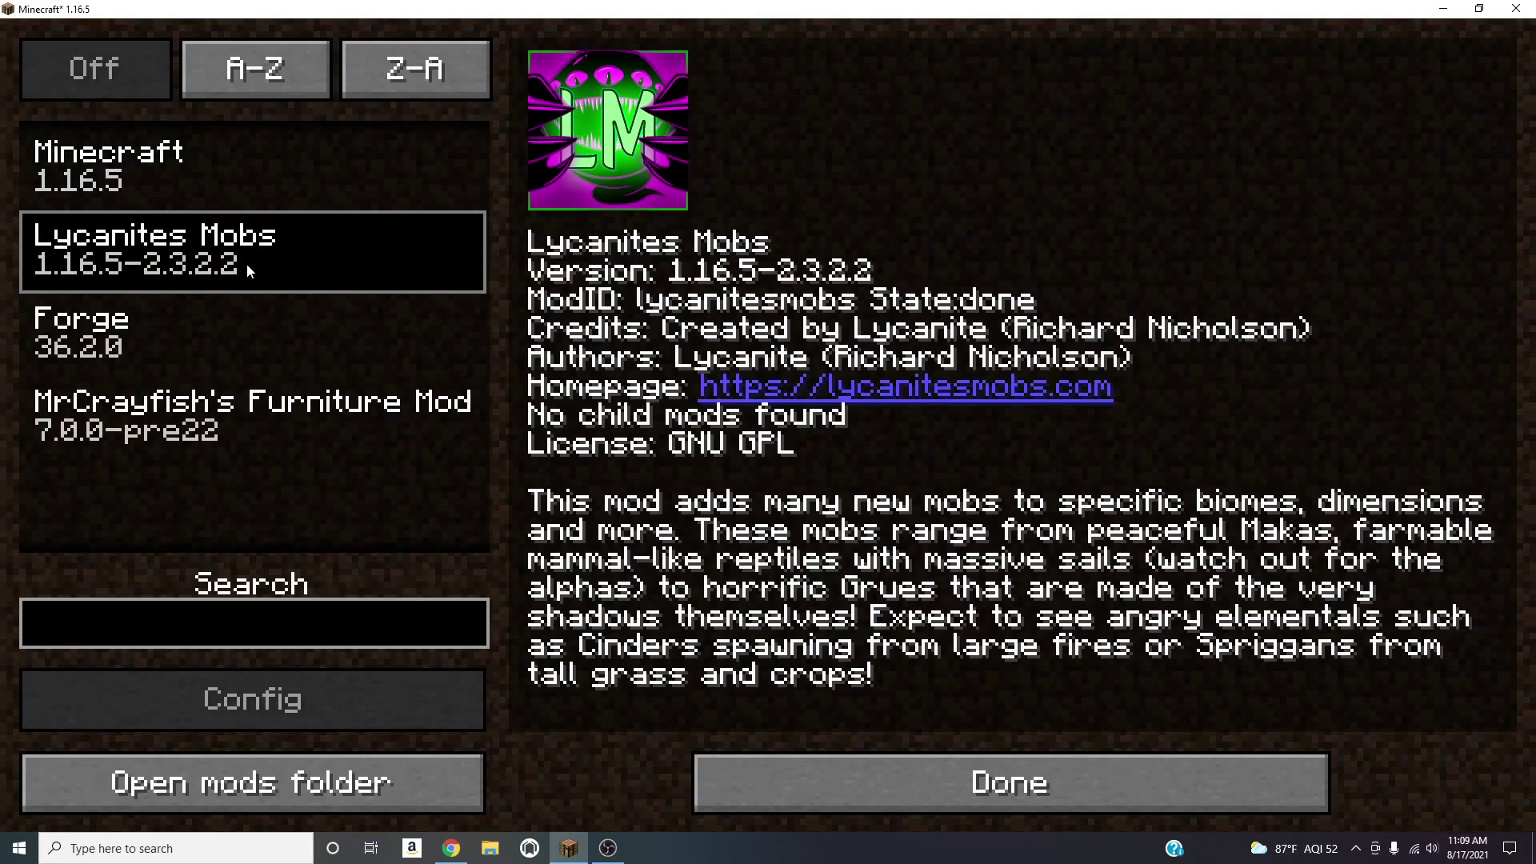
click(188, 424)
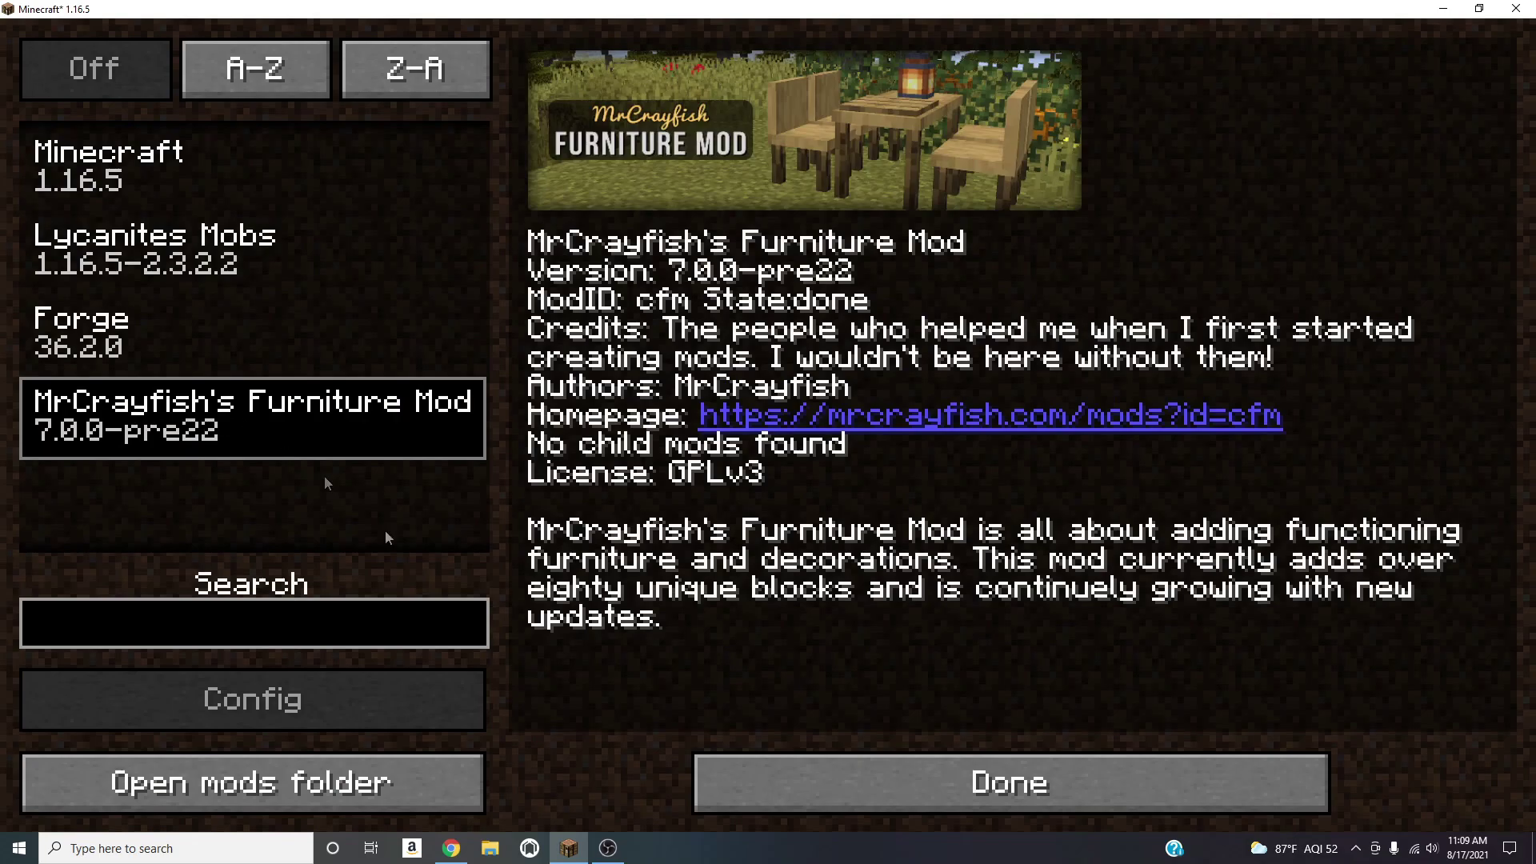
click(840, 791)
click(792, 658)
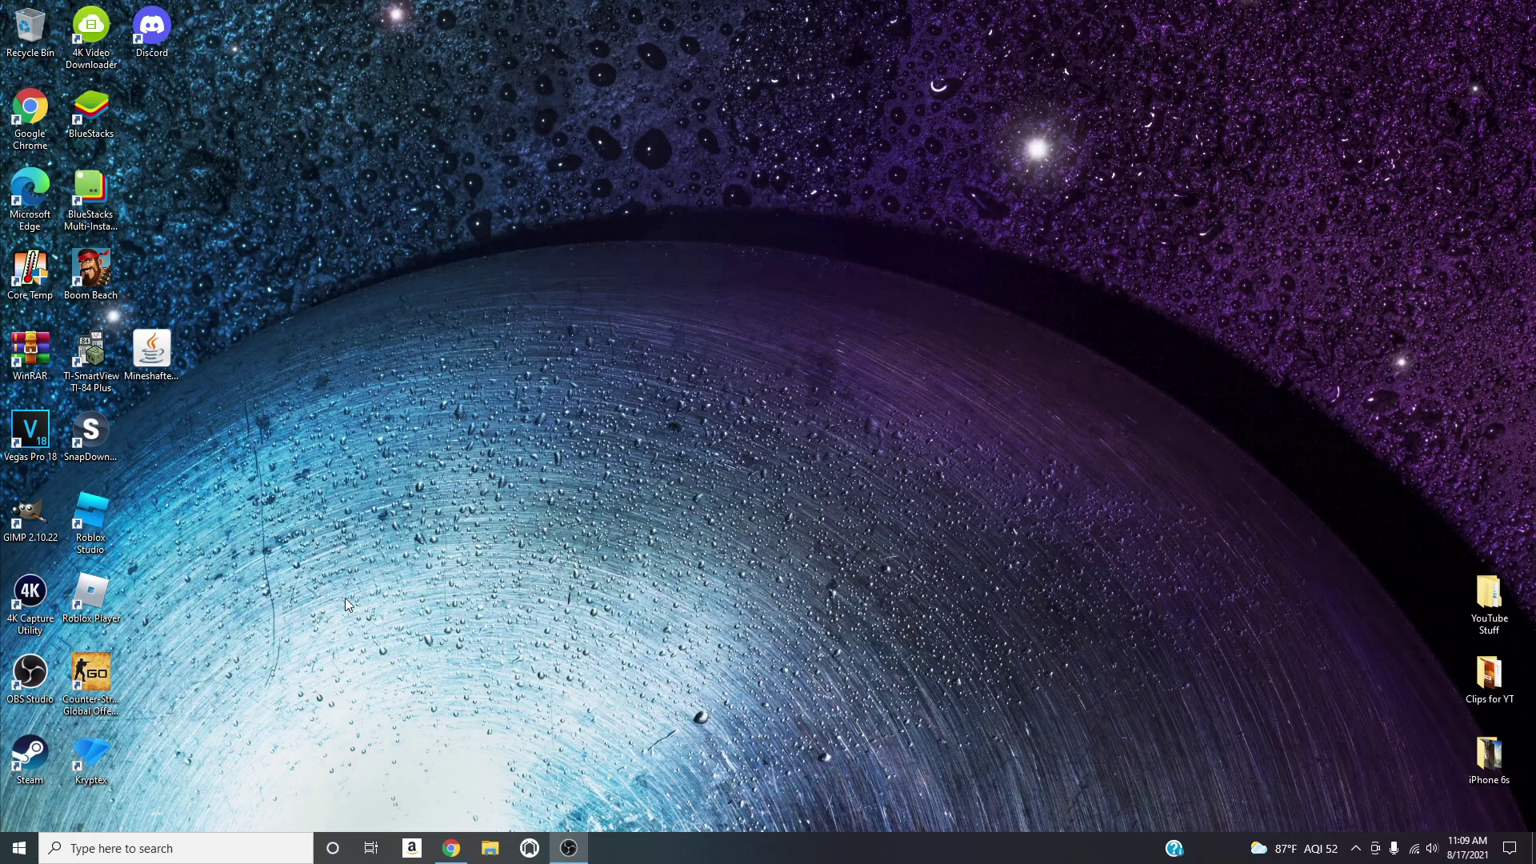
Open %appdata%\.minecraft, move the mods folder to the desktop, and open versions.
key(super+r)
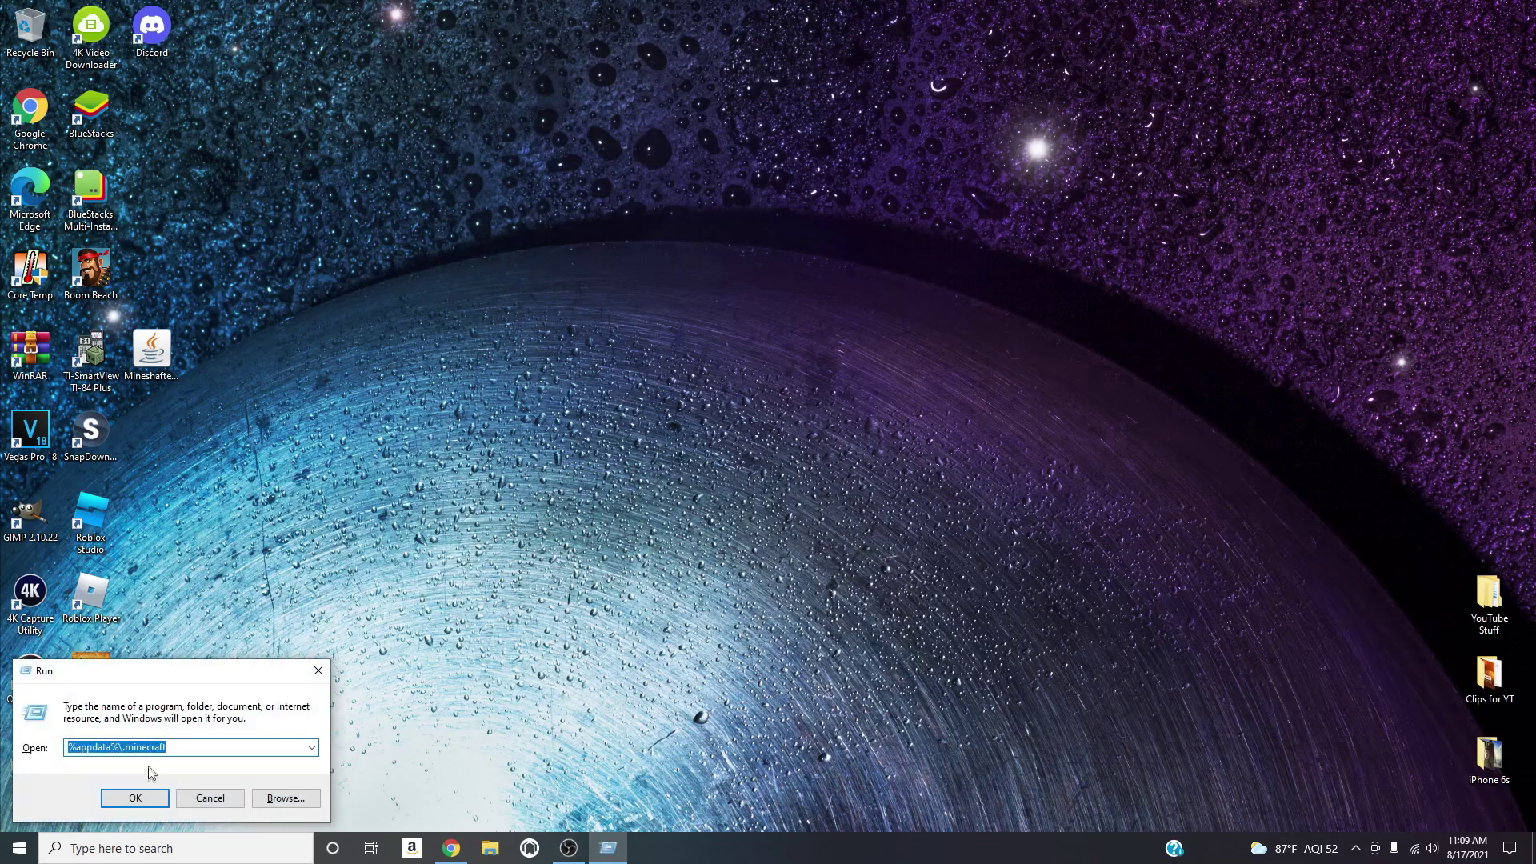
click(136, 799)
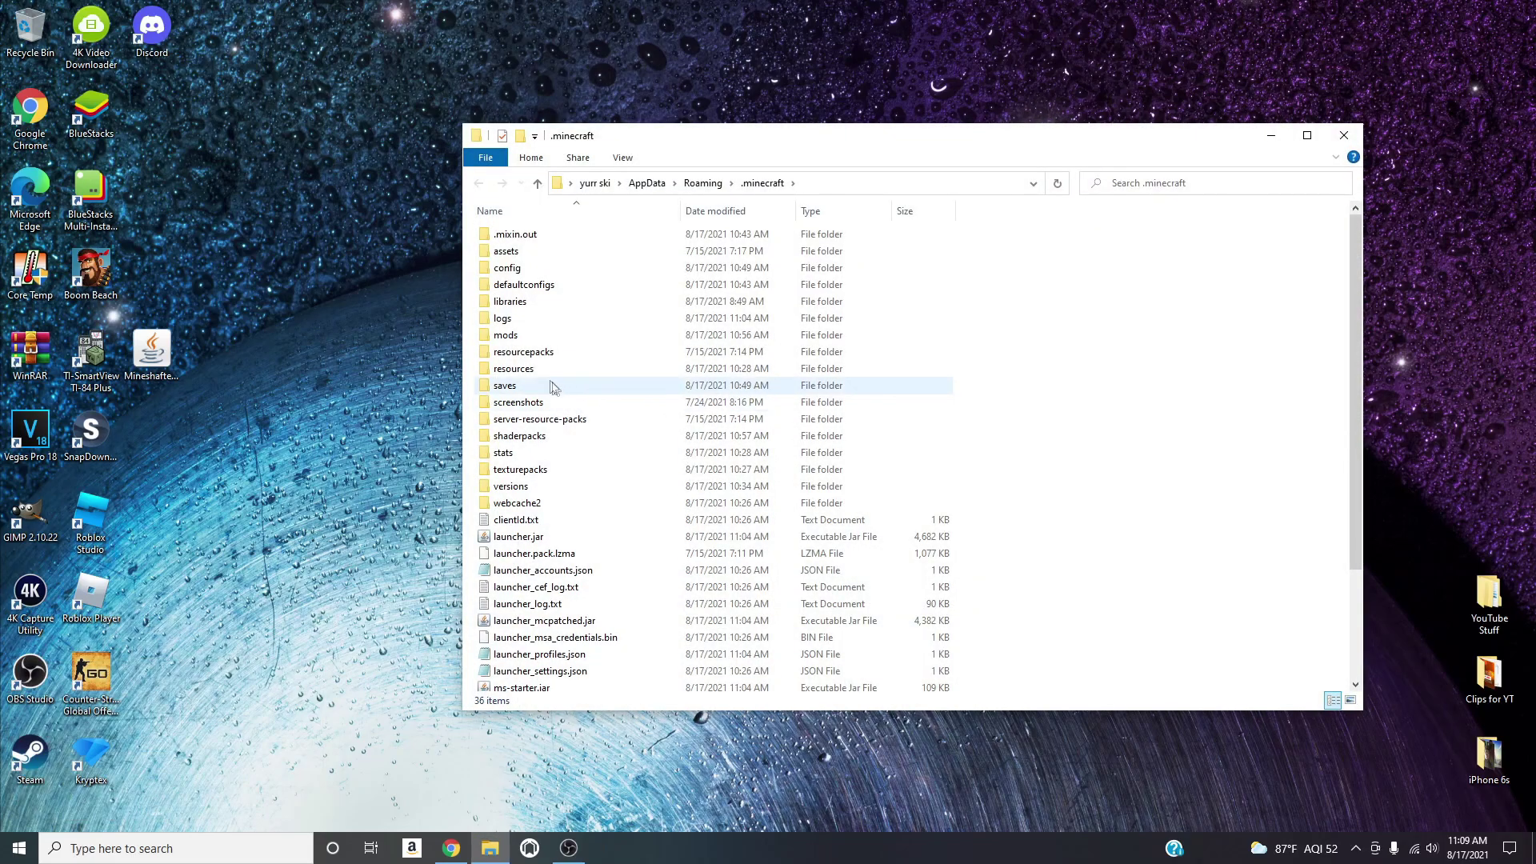
drag(522, 337, 31, 33)
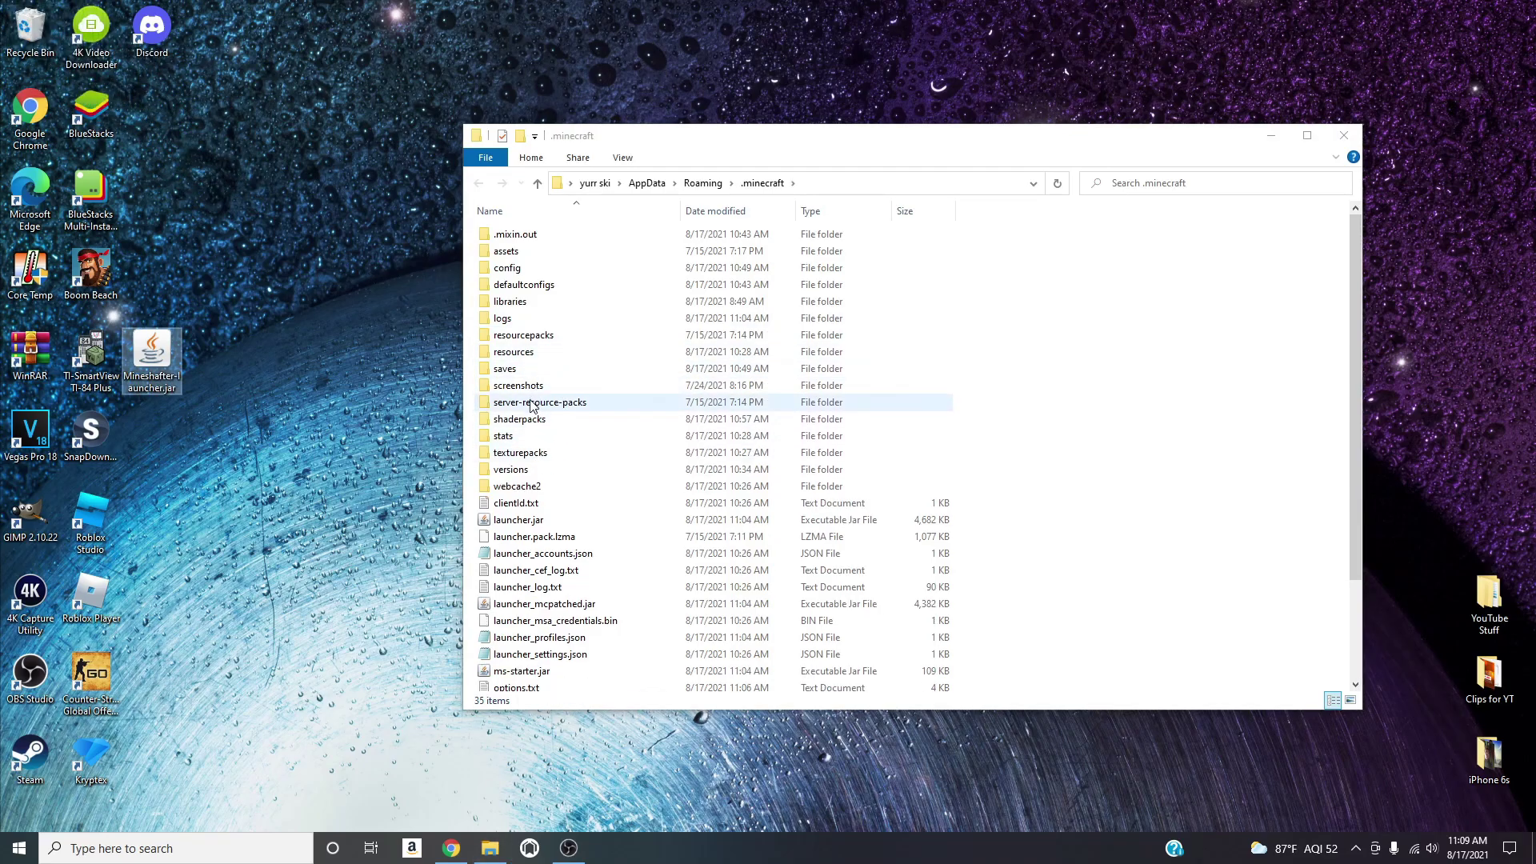
double_click(518, 470)
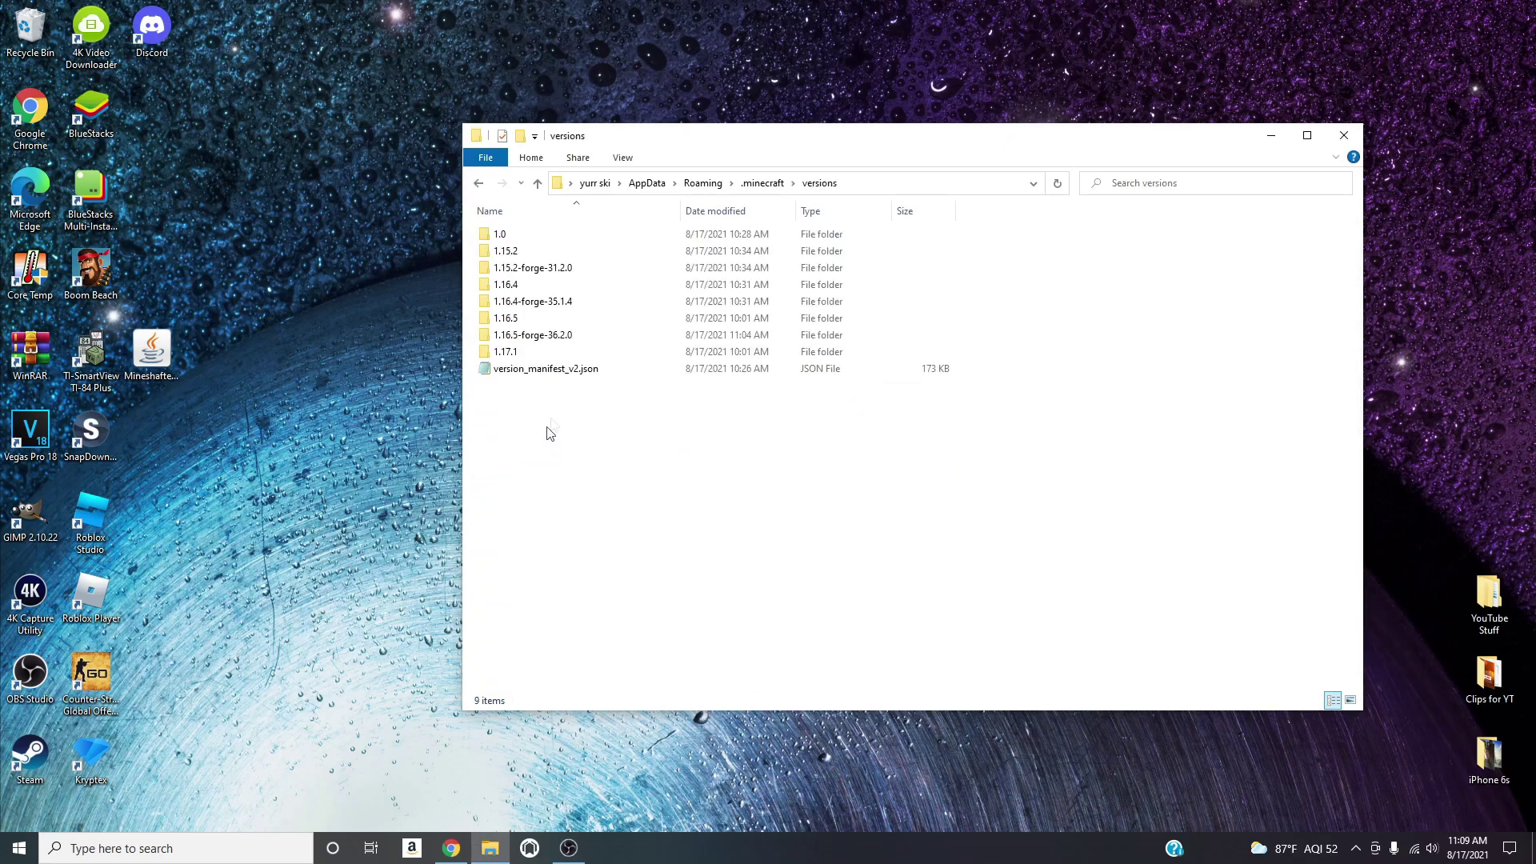
Permanently delete the 1.15.2, 1.16.4 and 1.16.5 forge version folders via the Recycle Bin.
drag(541, 269, 44, 48)
click(576, 286)
drag(576, 285, 32, 36)
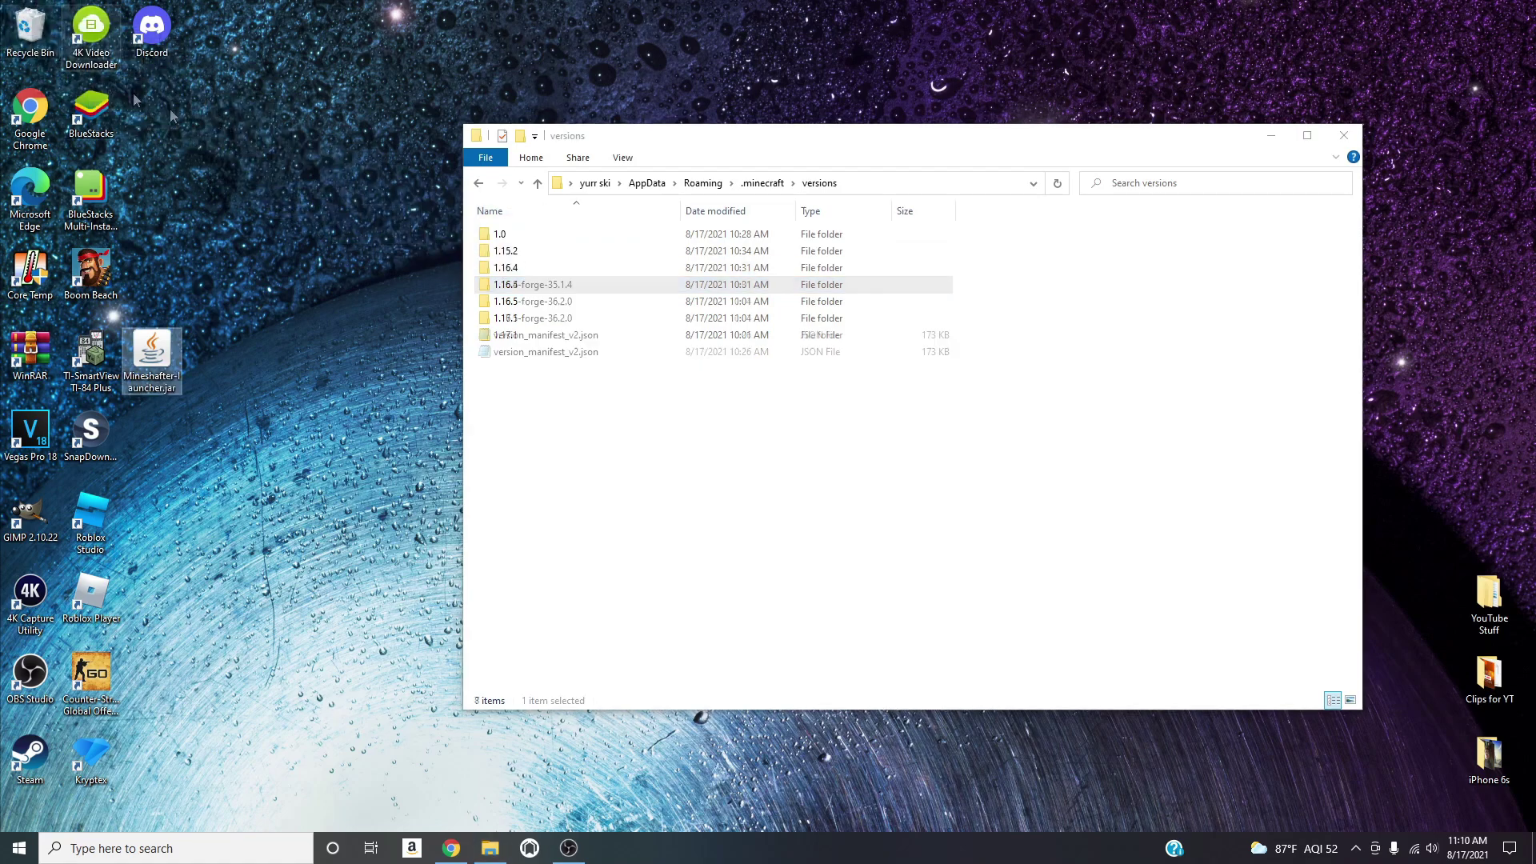
drag(572, 302, 32, 40)
right_click(30, 39)
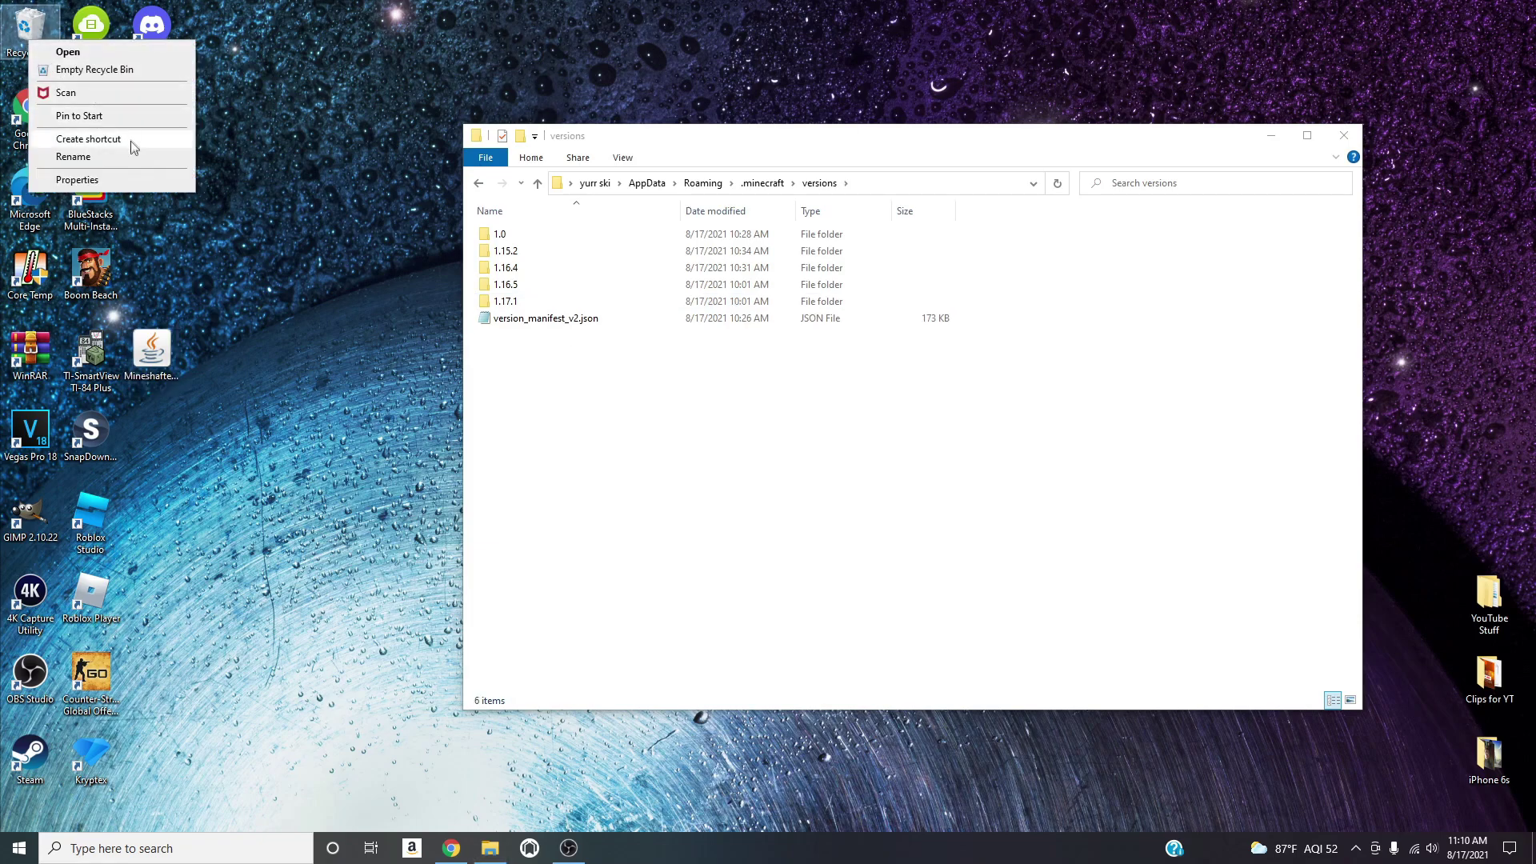
click(120, 69)
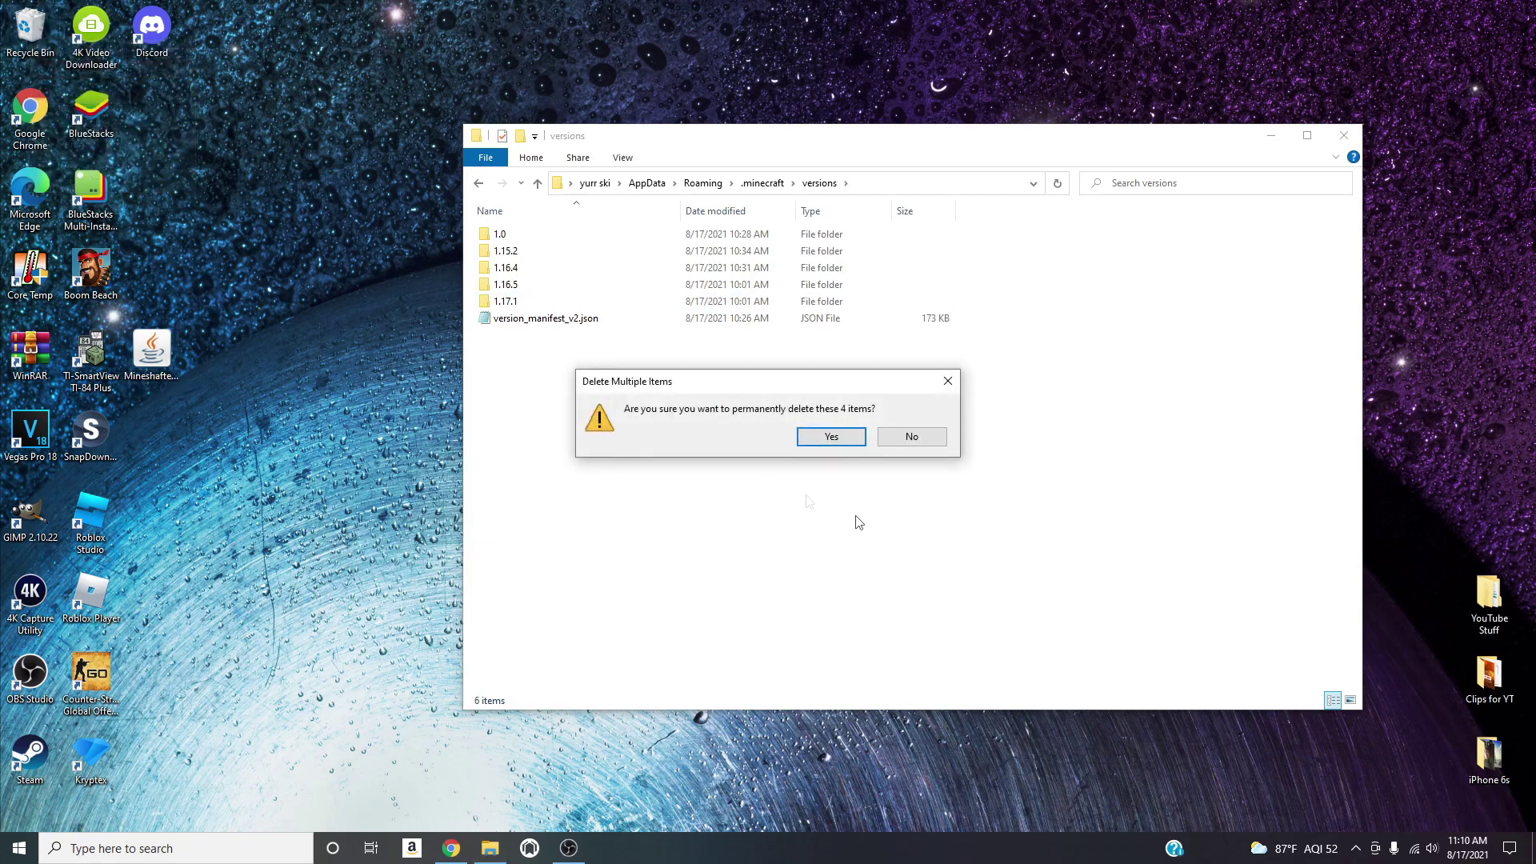
click(827, 442)
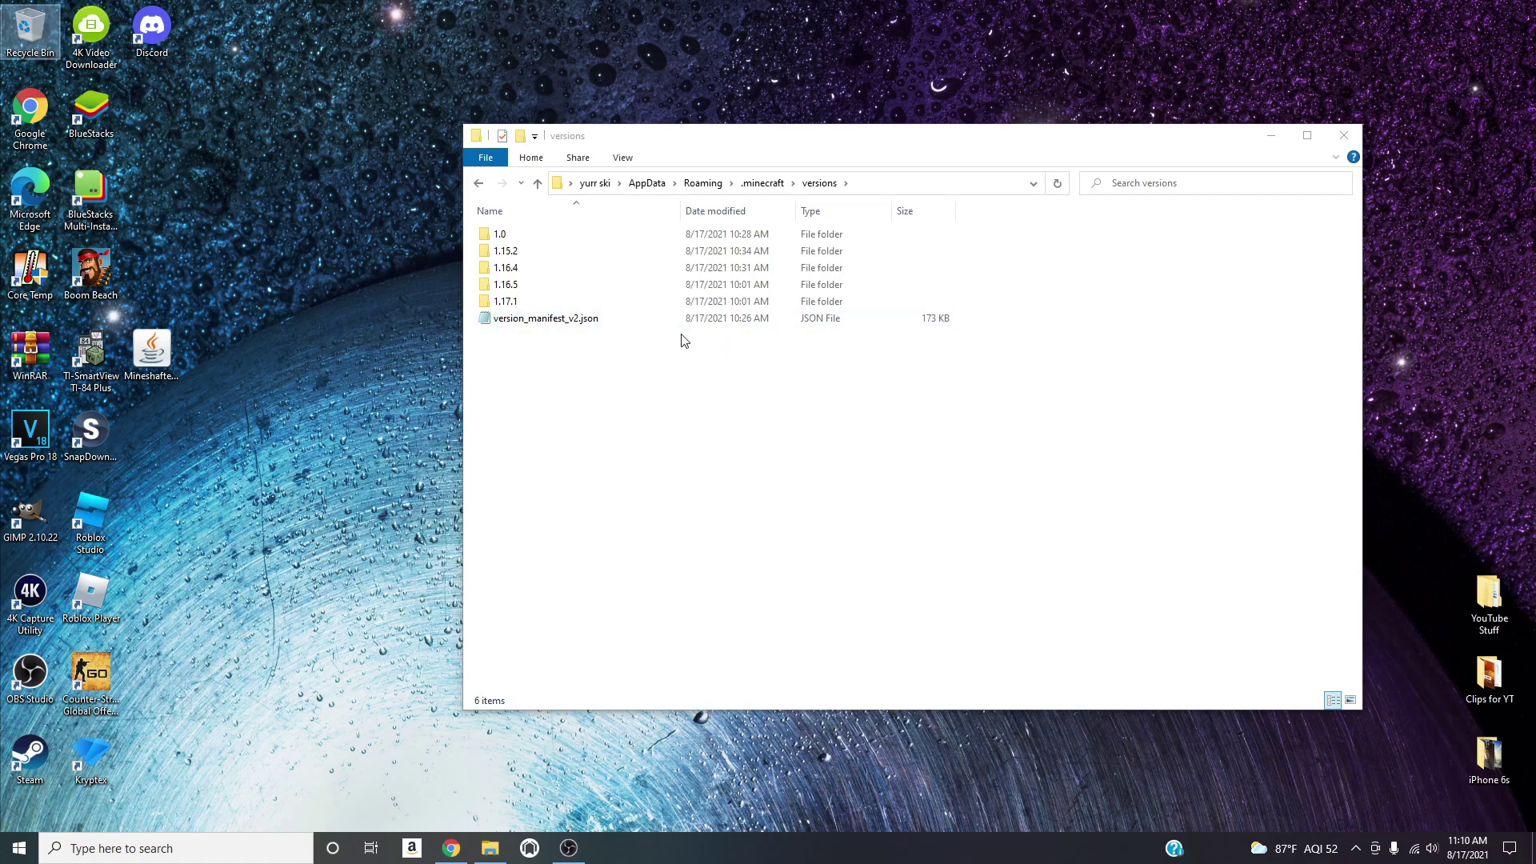
Permanently delete version_manifest_v2.json, then return to .minecraft and close the window.
drag(672, 320, 32, 44)
right_click(24, 42)
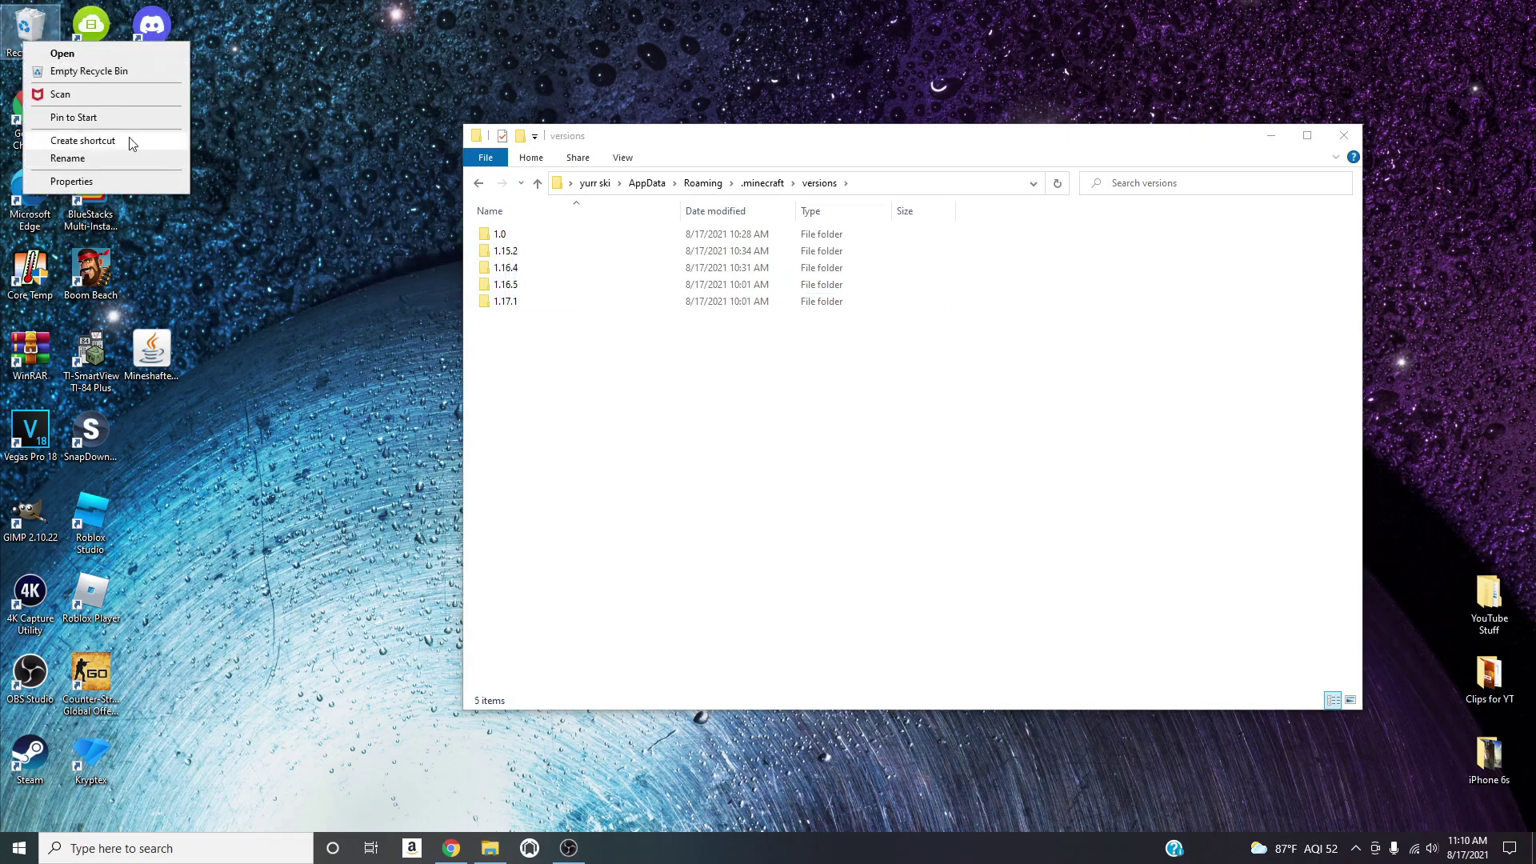
click(122, 71)
click(817, 491)
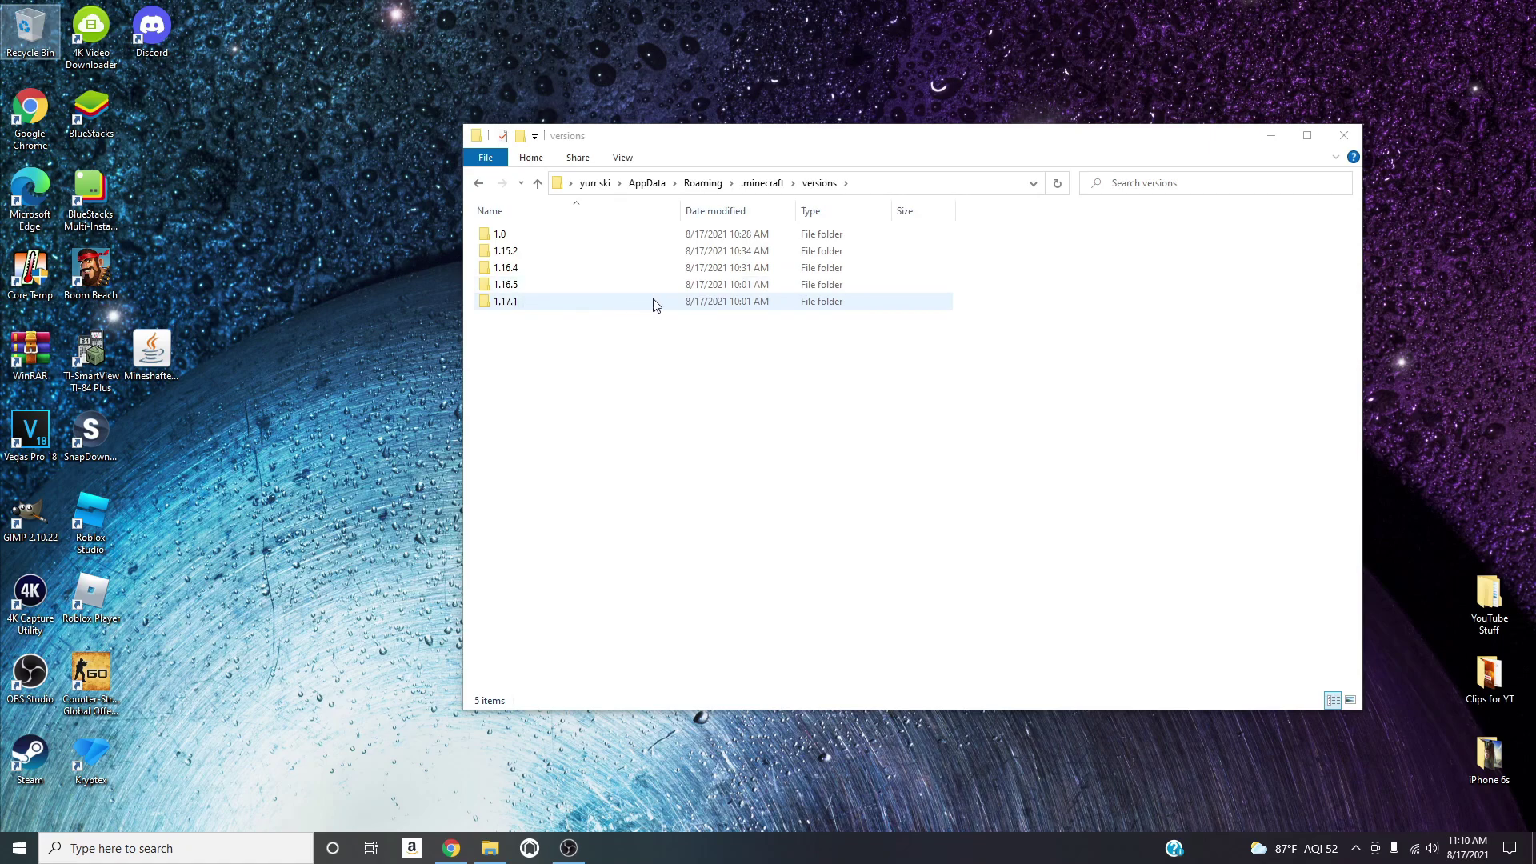
click(479, 184)
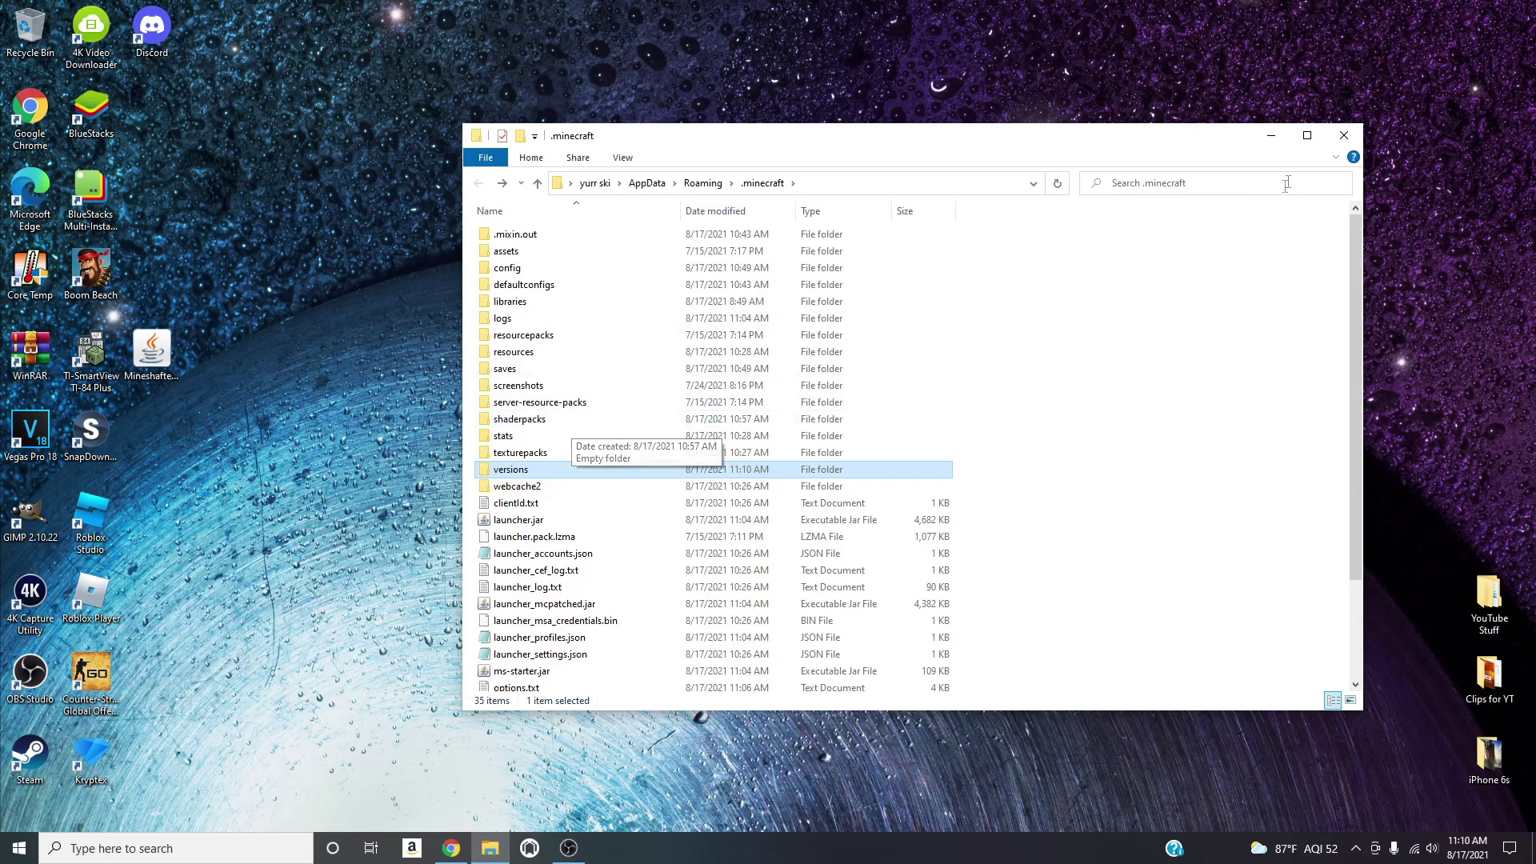
click(1344, 136)
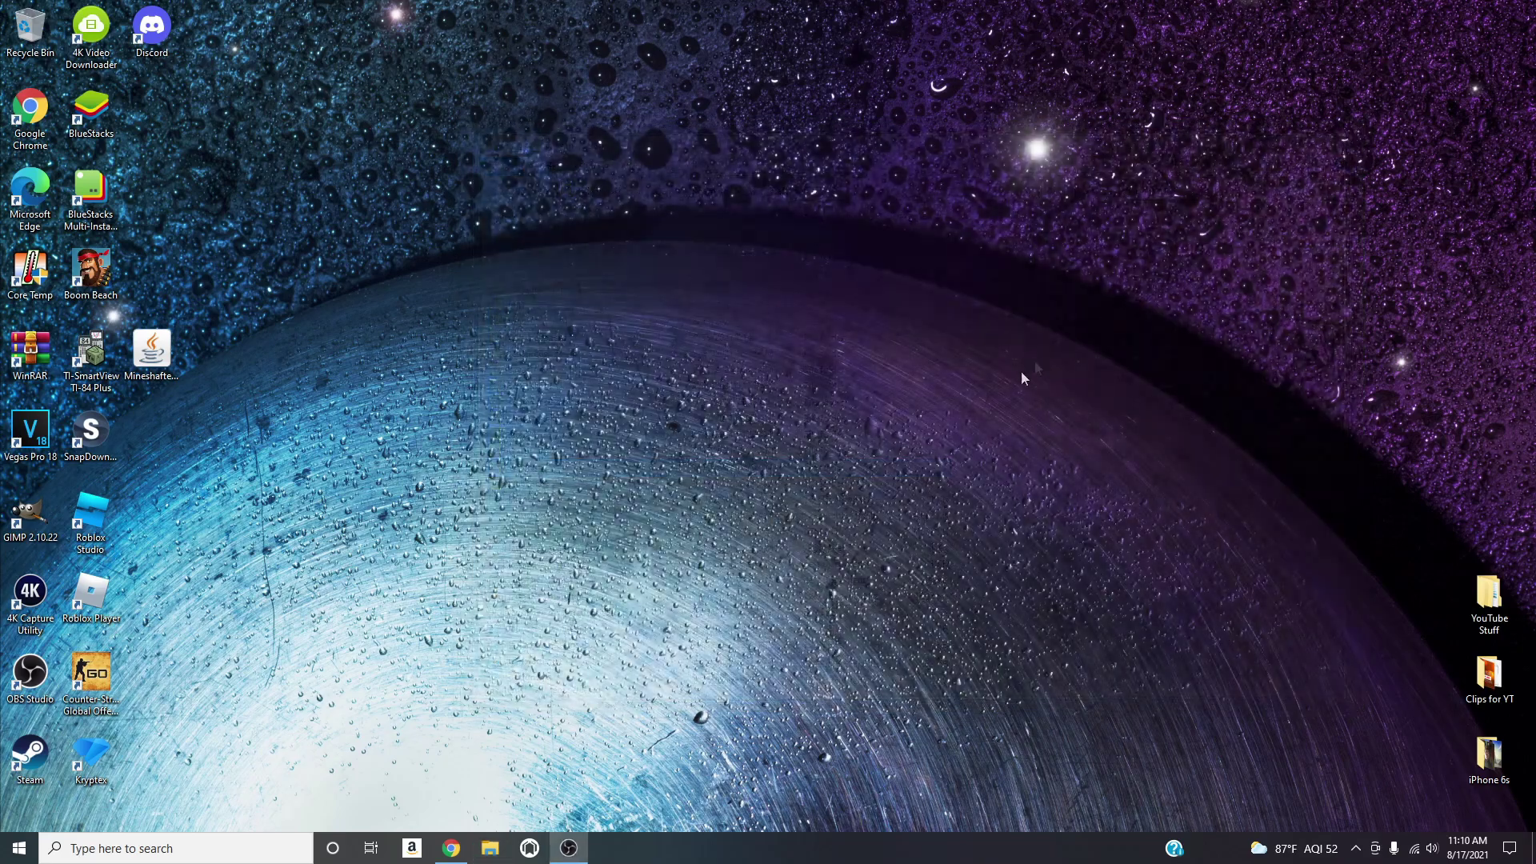
Search Google for 'forge' in a new tab and open the Minecraft Forge downloads site.
click(467, 845)
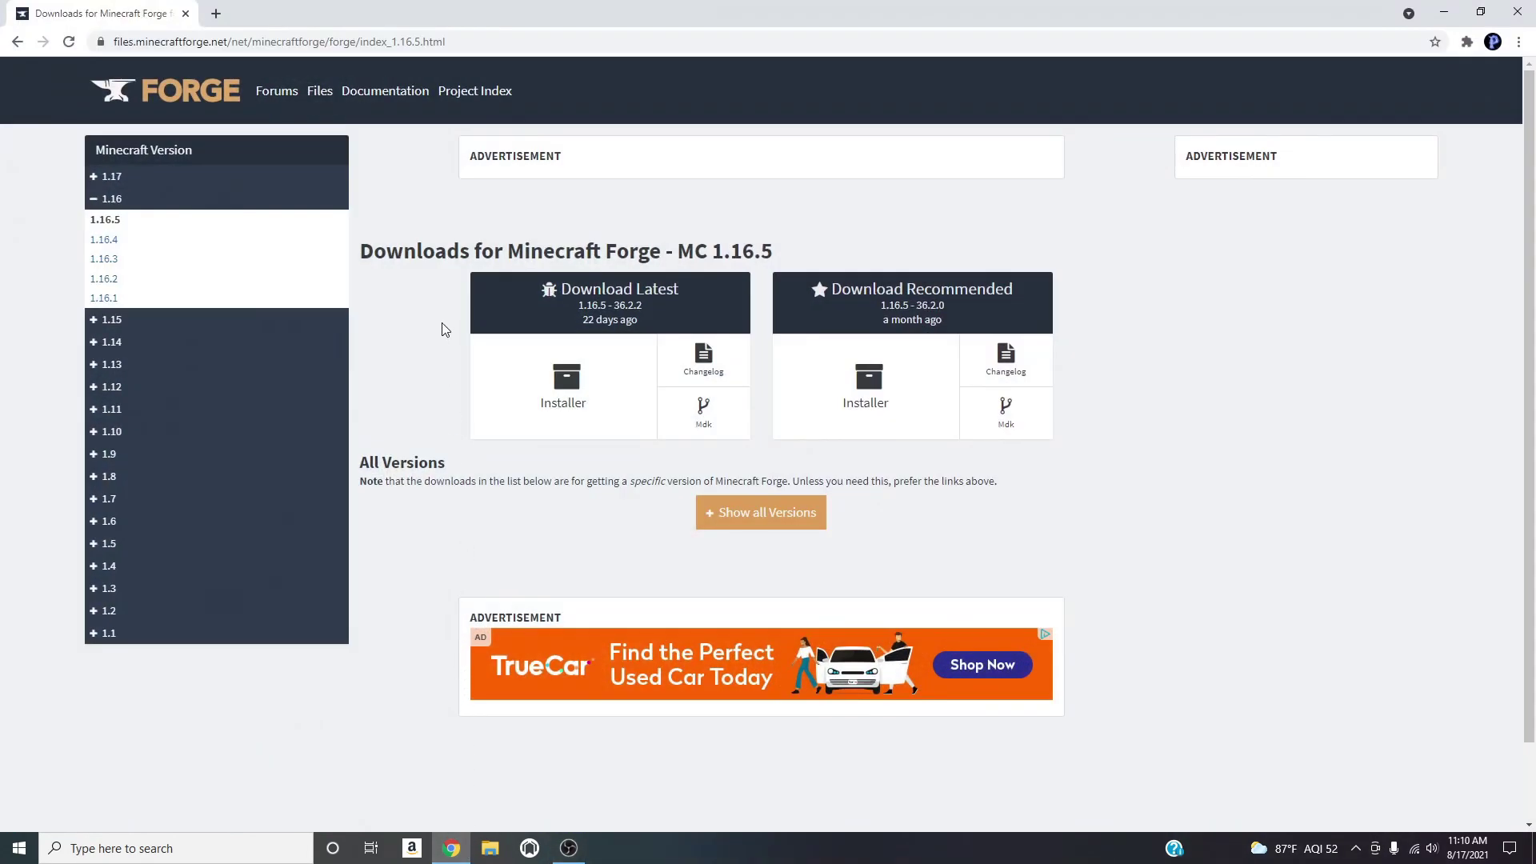
click(216, 14)
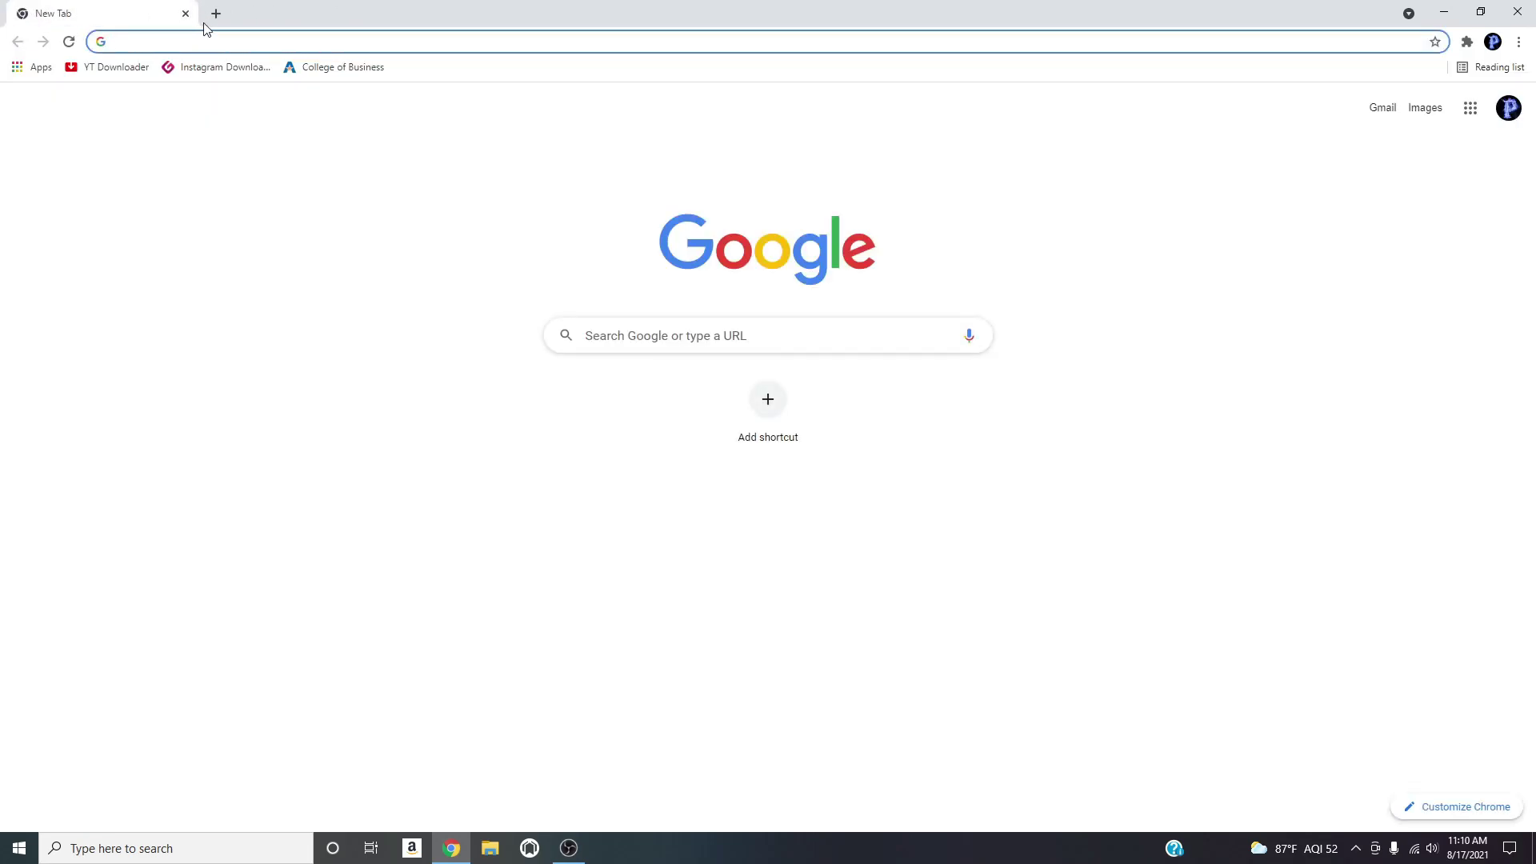
text(forge)
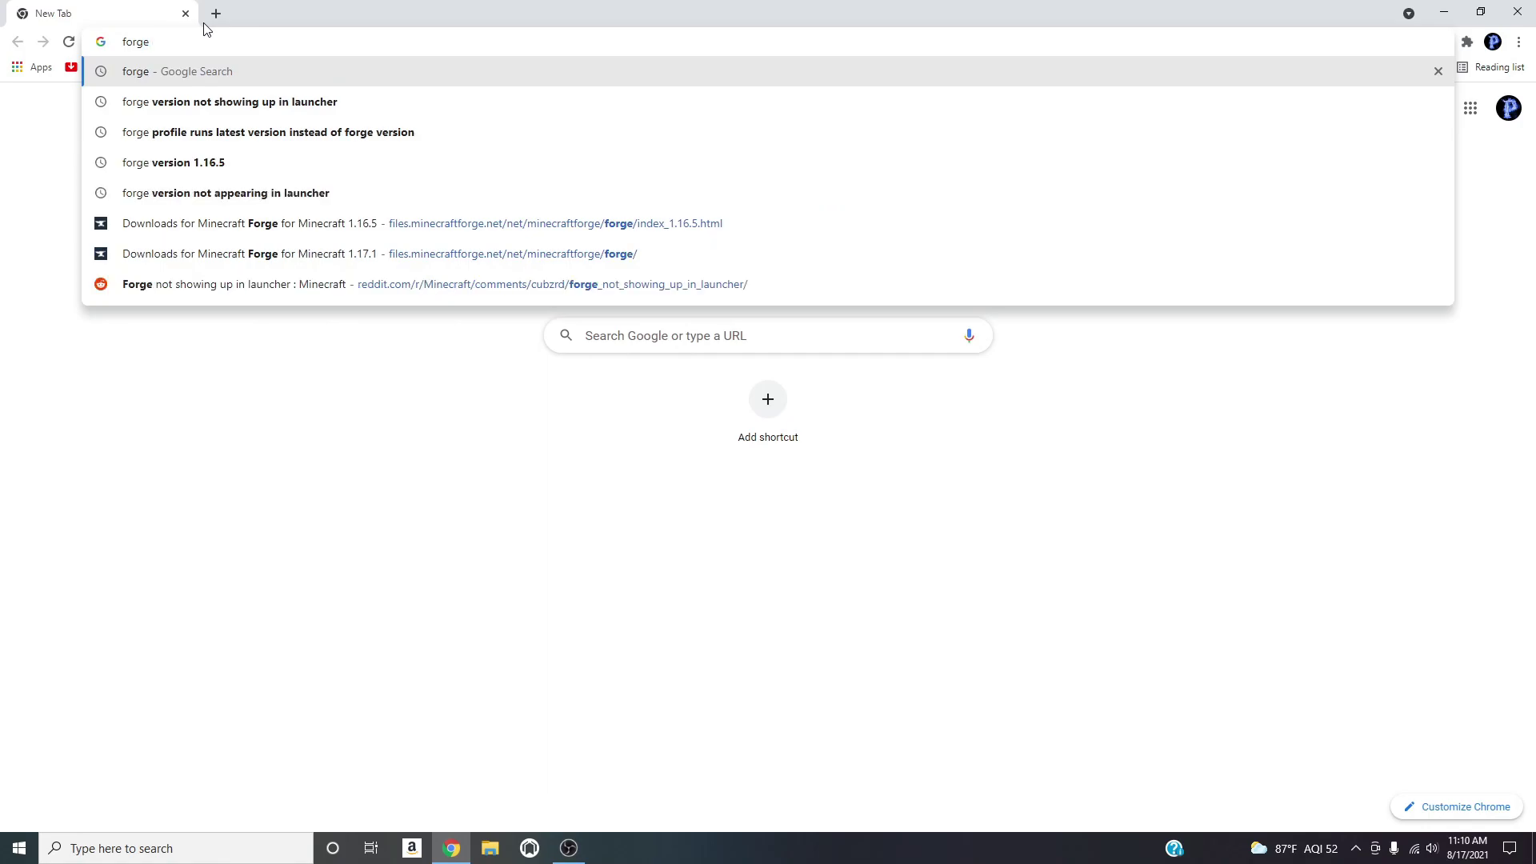
key(Return)
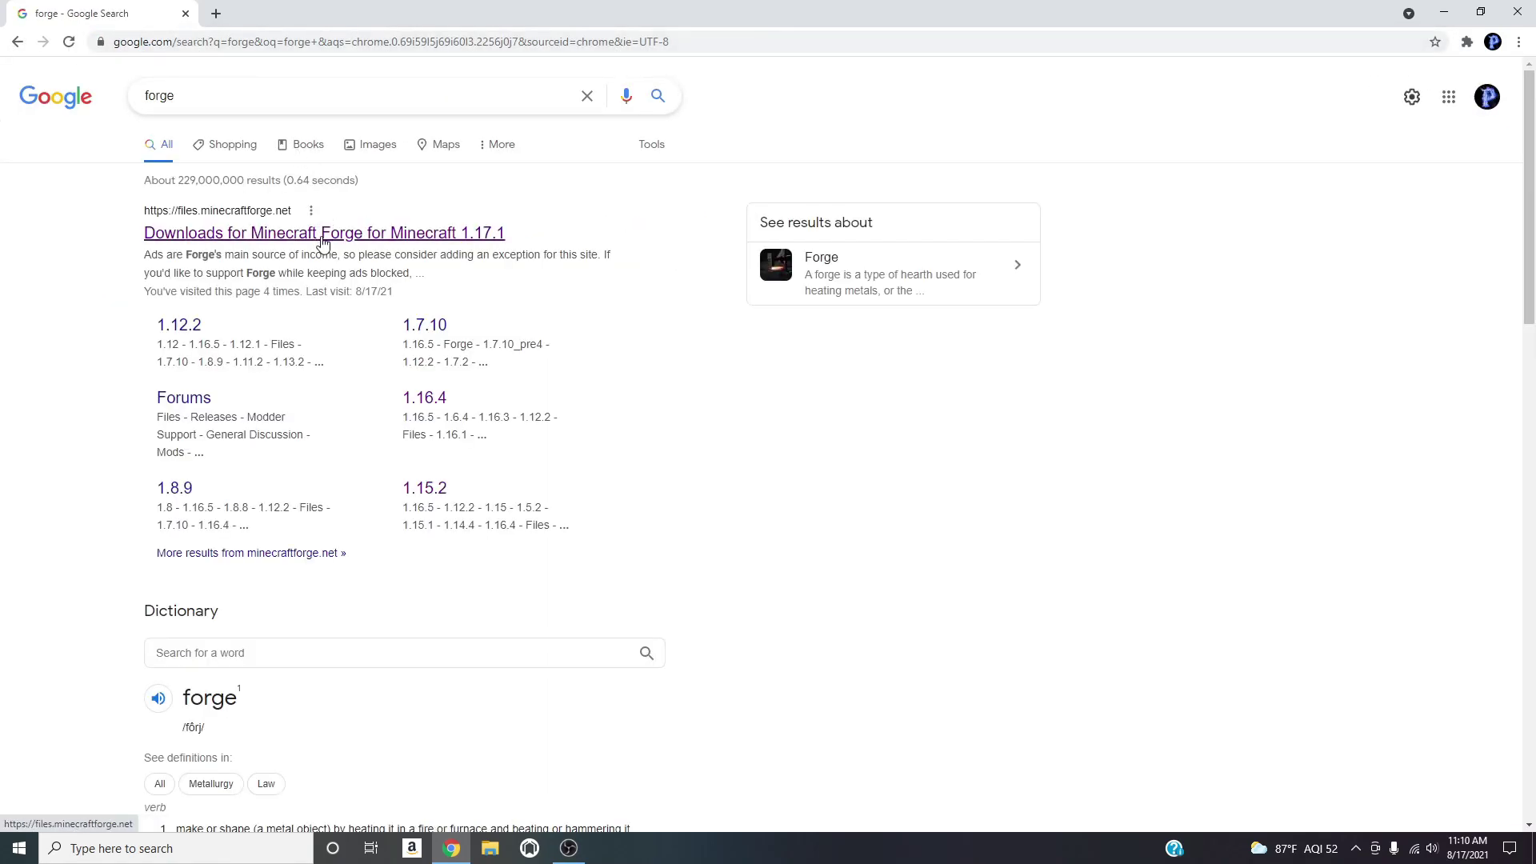
click(328, 234)
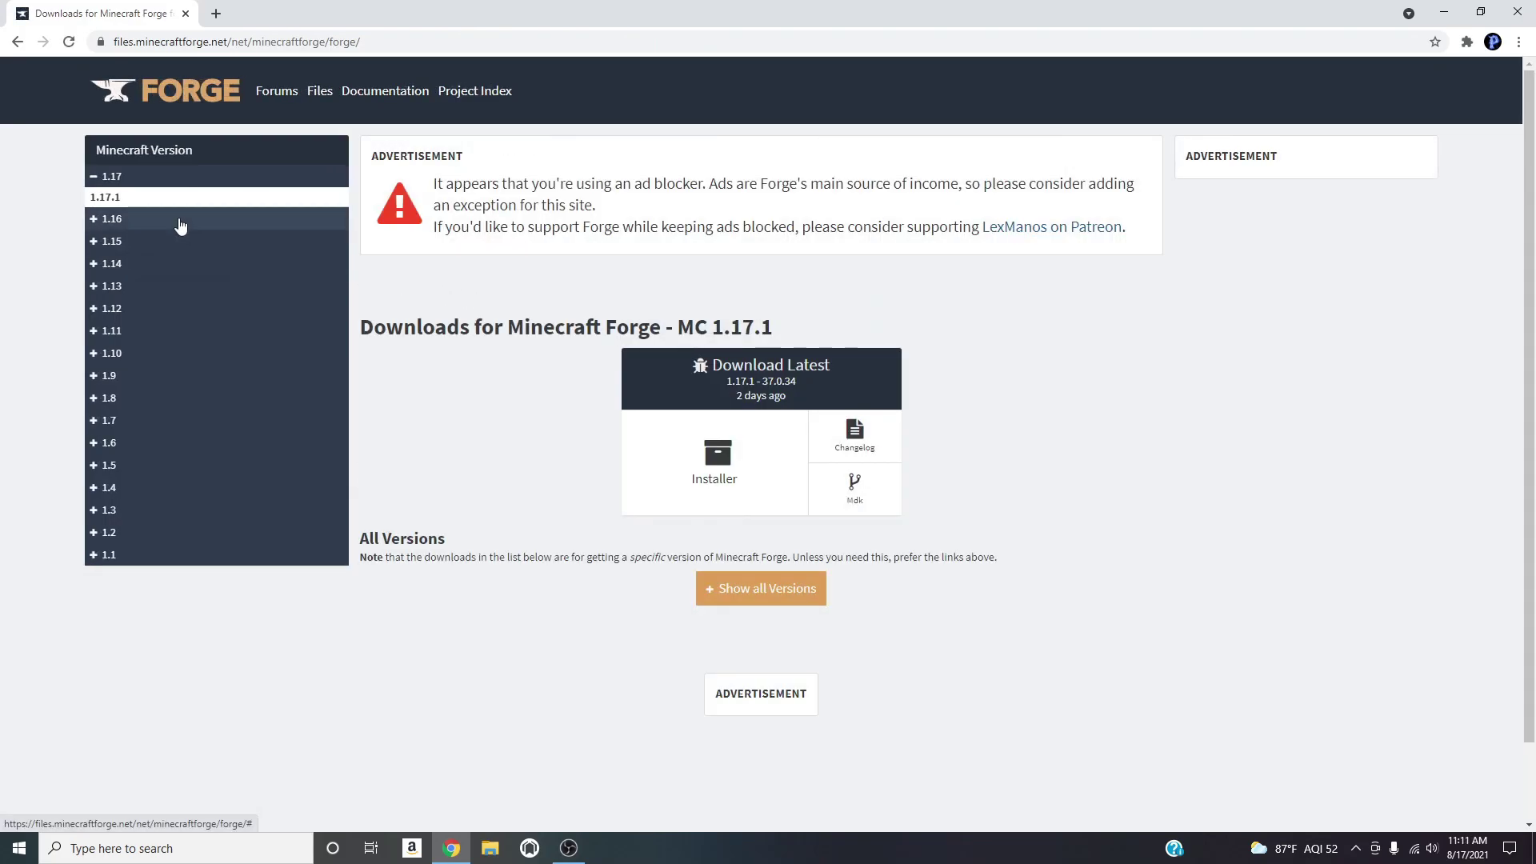
Request the latest 1.16.5-36.2.2 Forge installer from the MC 1.16.5 downloads page.
click(180, 224)
click(112, 242)
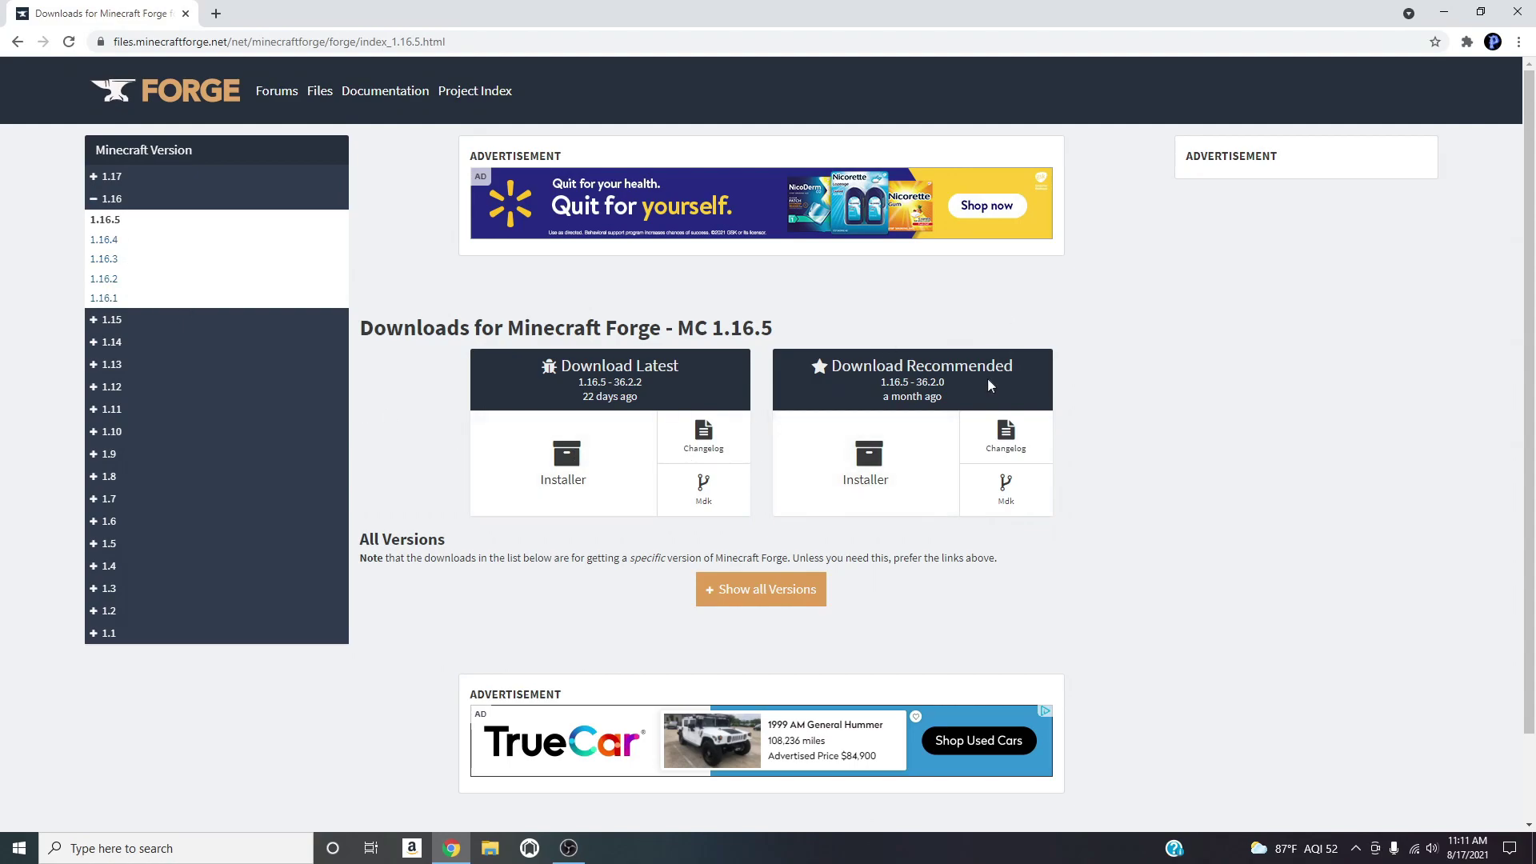
click(626, 501)
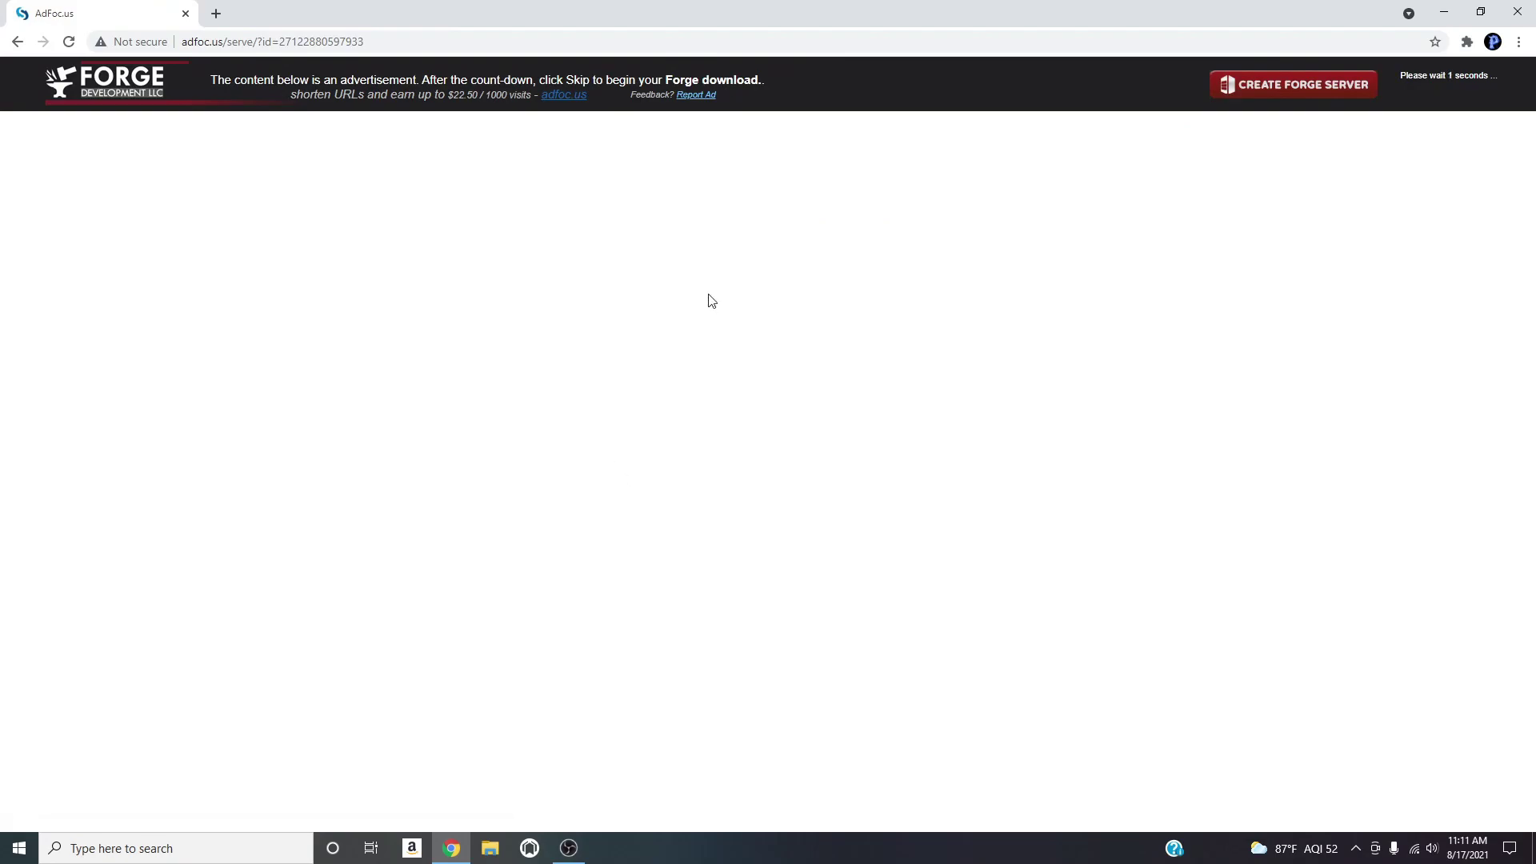
Skip the AdFoc.us ad, keep the forge-1.16.5-36.2.2 installer jar, and run it.
click(1437, 88)
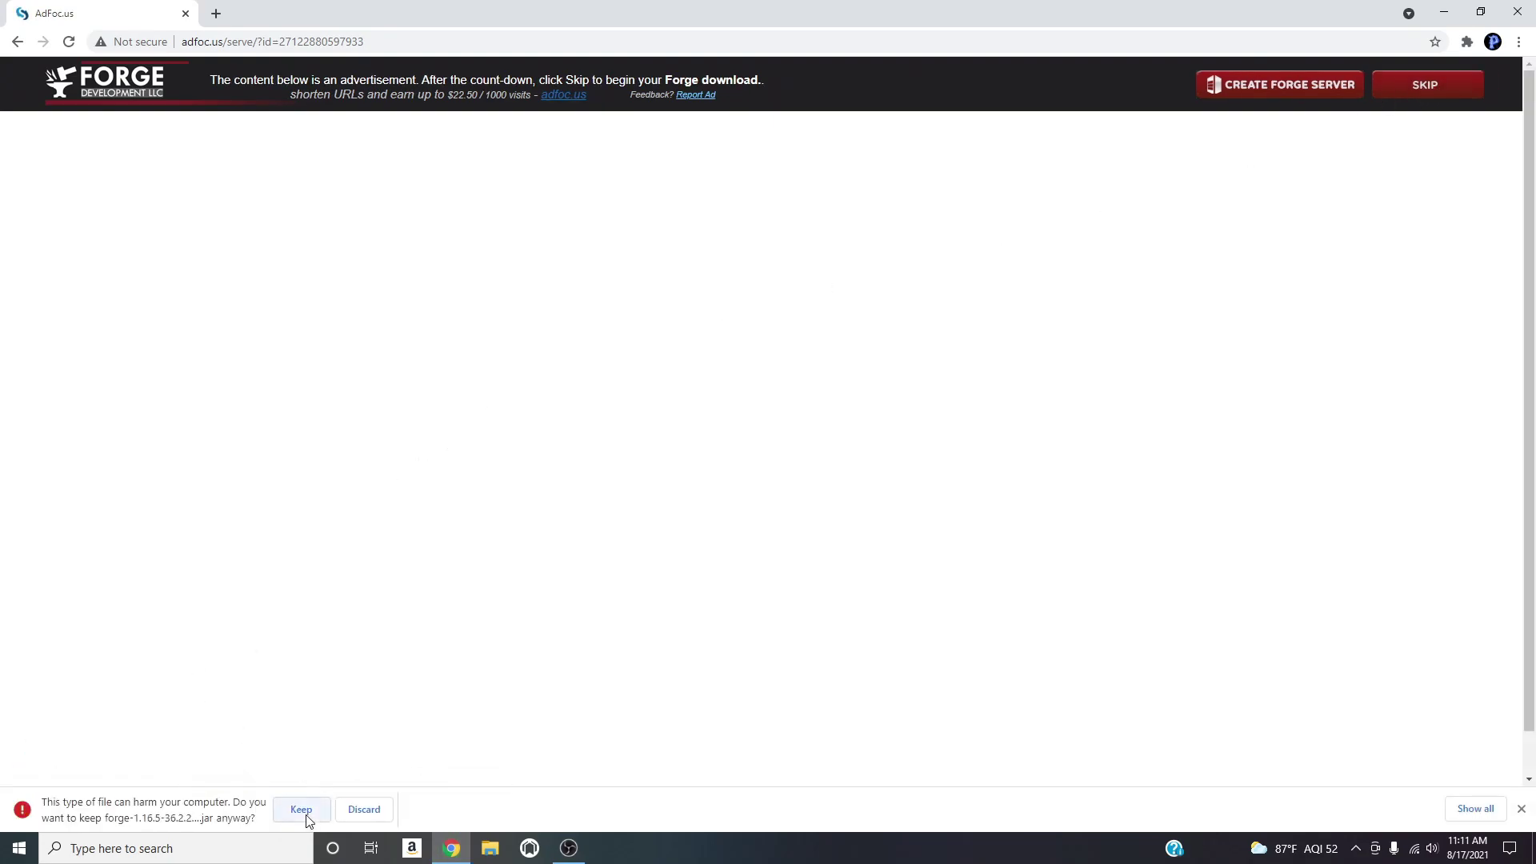
click(303, 810)
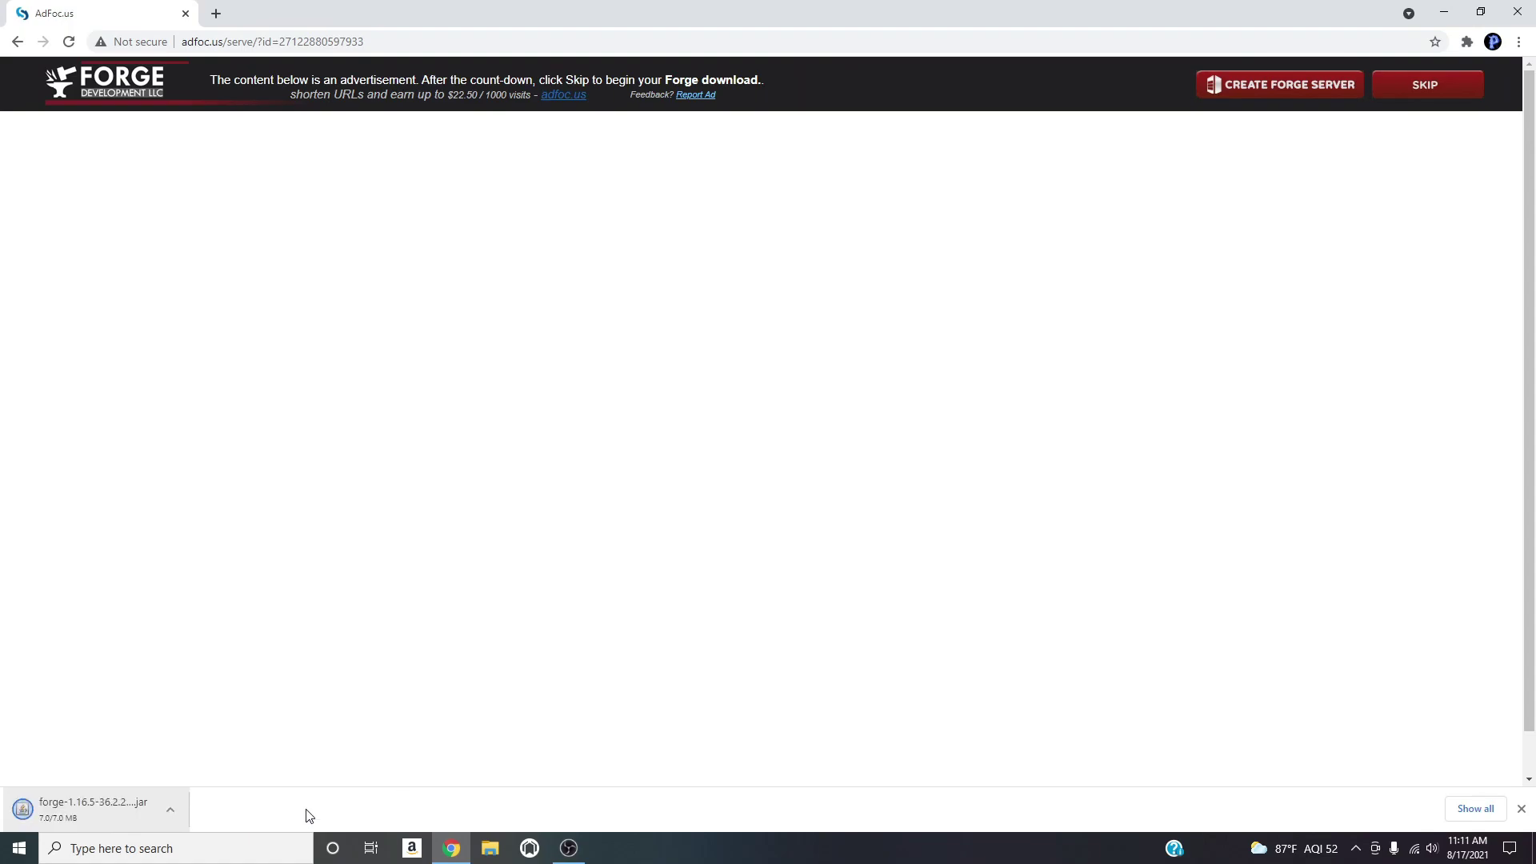
click(93, 804)
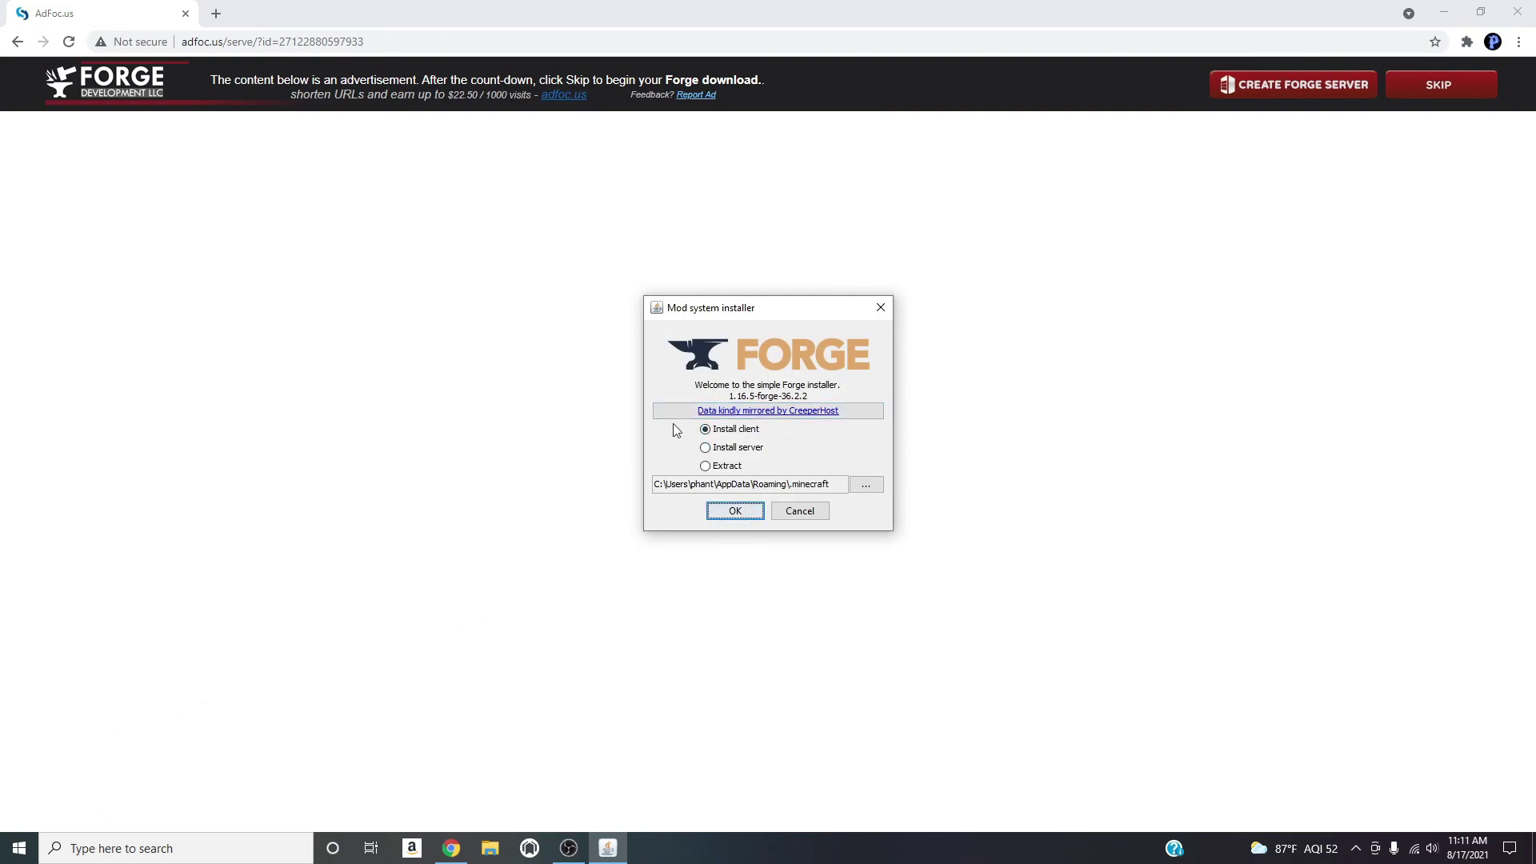
Install the Forge 1.16.5-36.2.2 client profile and dismiss the completion message.
click(728, 430)
click(737, 513)
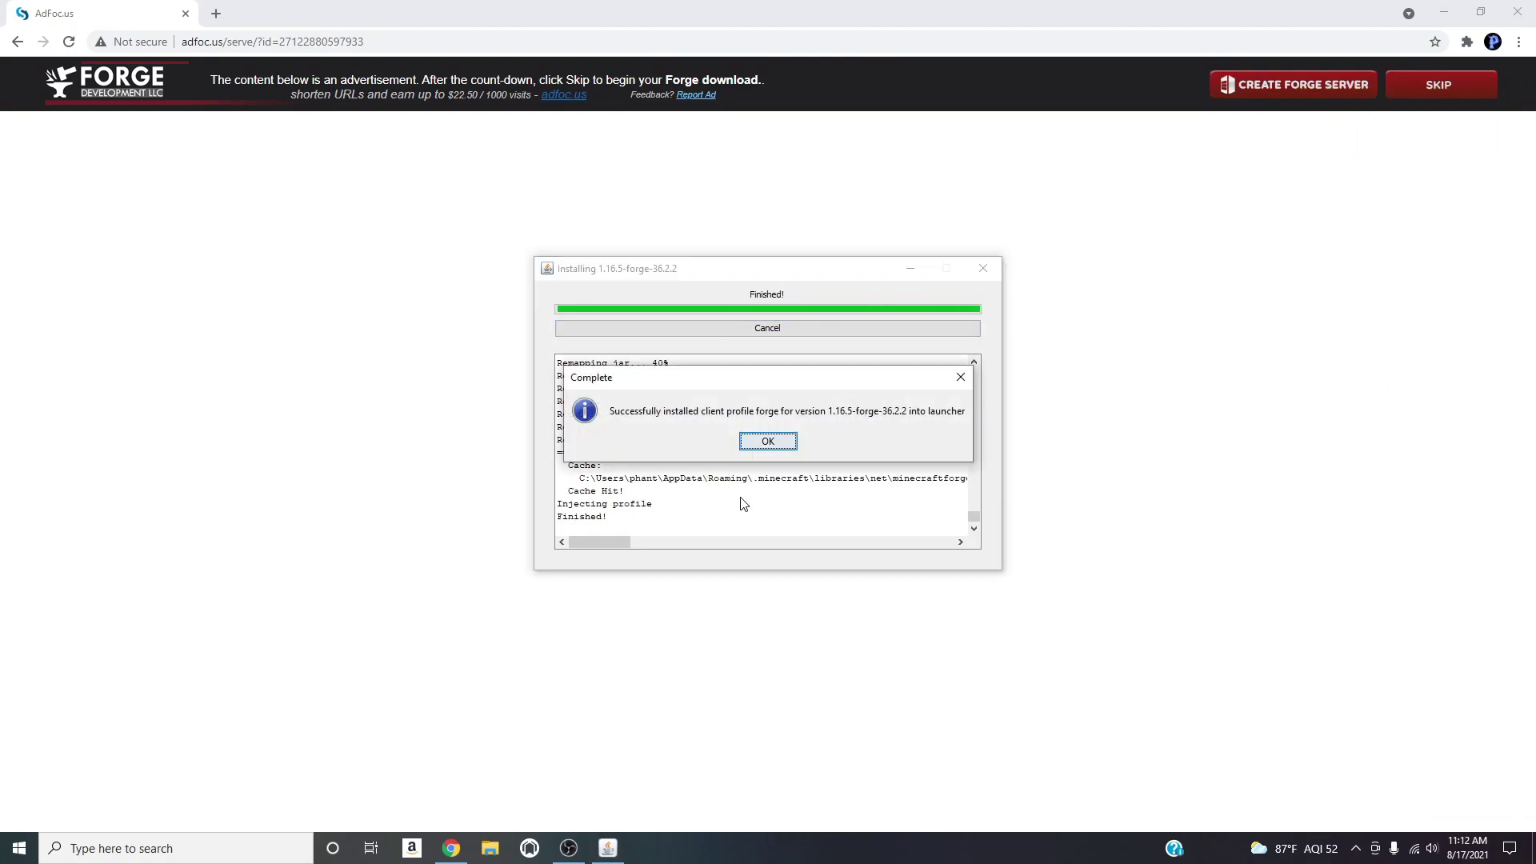
click(780, 446)
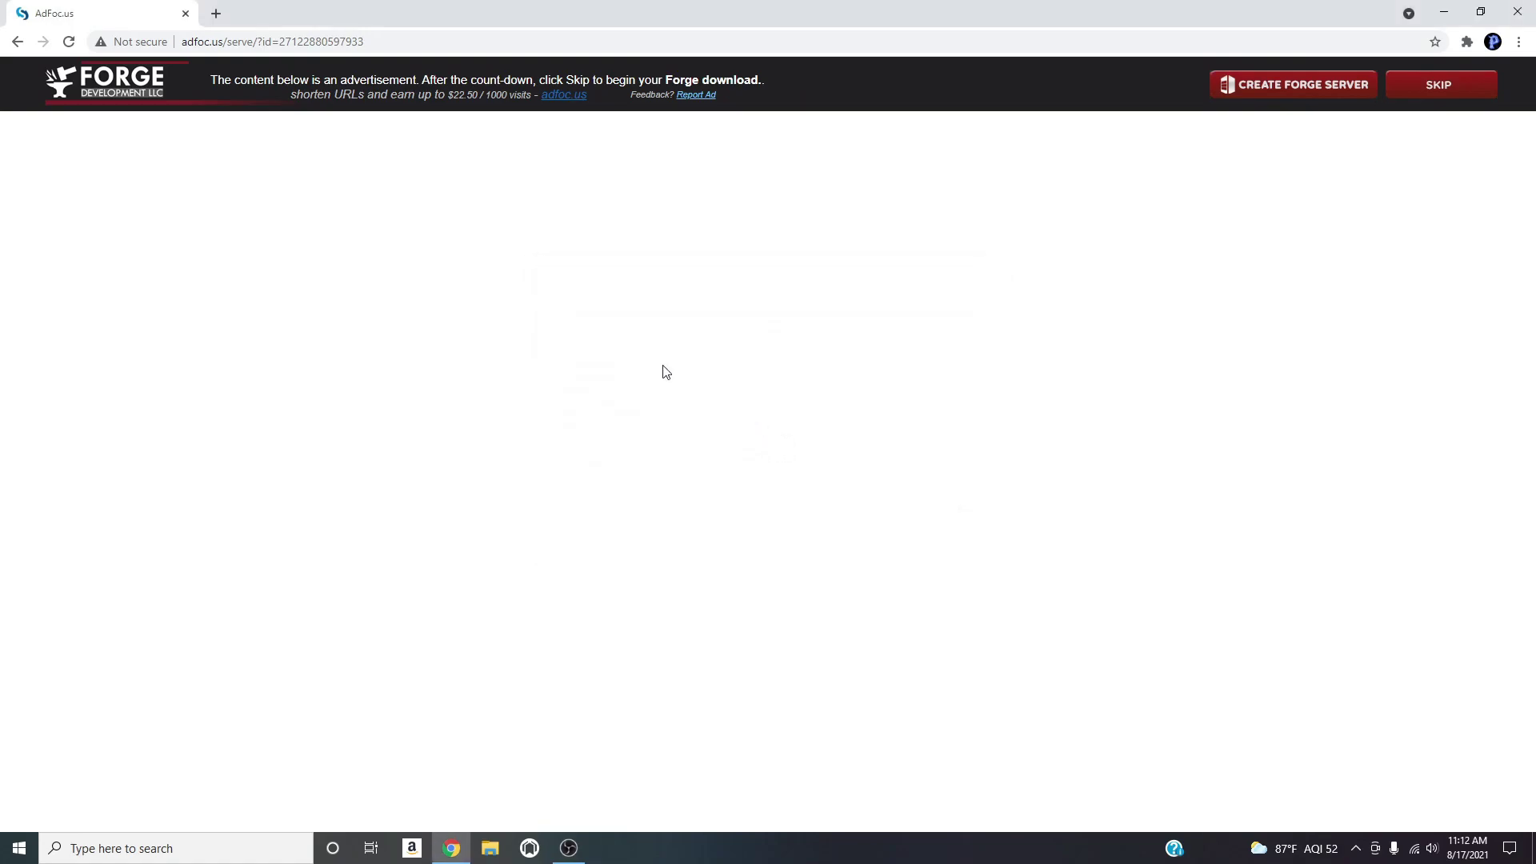
Minimize the Chrome window showing the AdFoc.us page.
click(1444, 11)
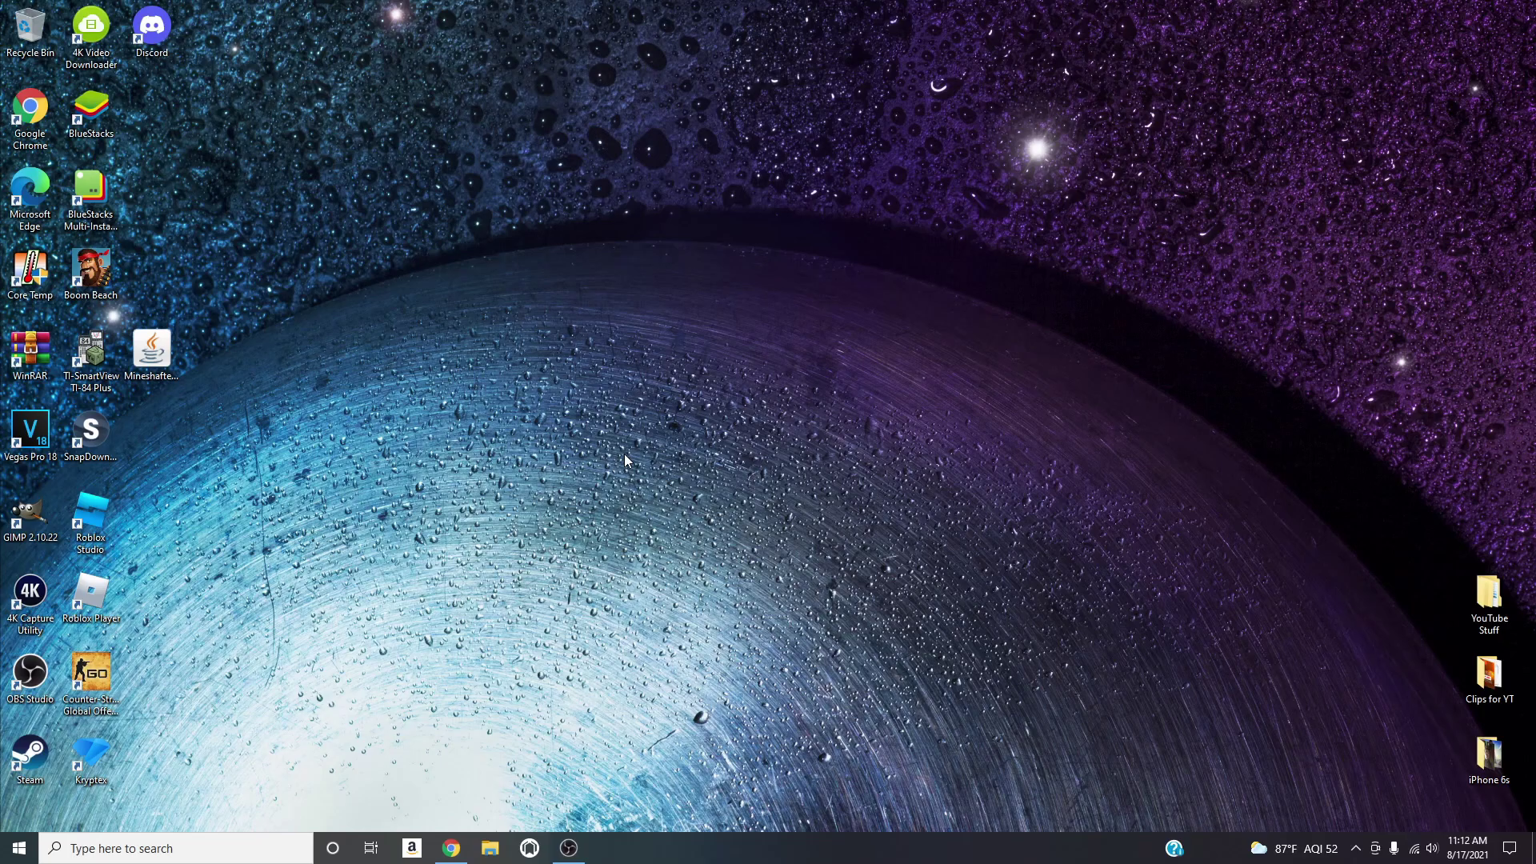
double_click(166, 358)
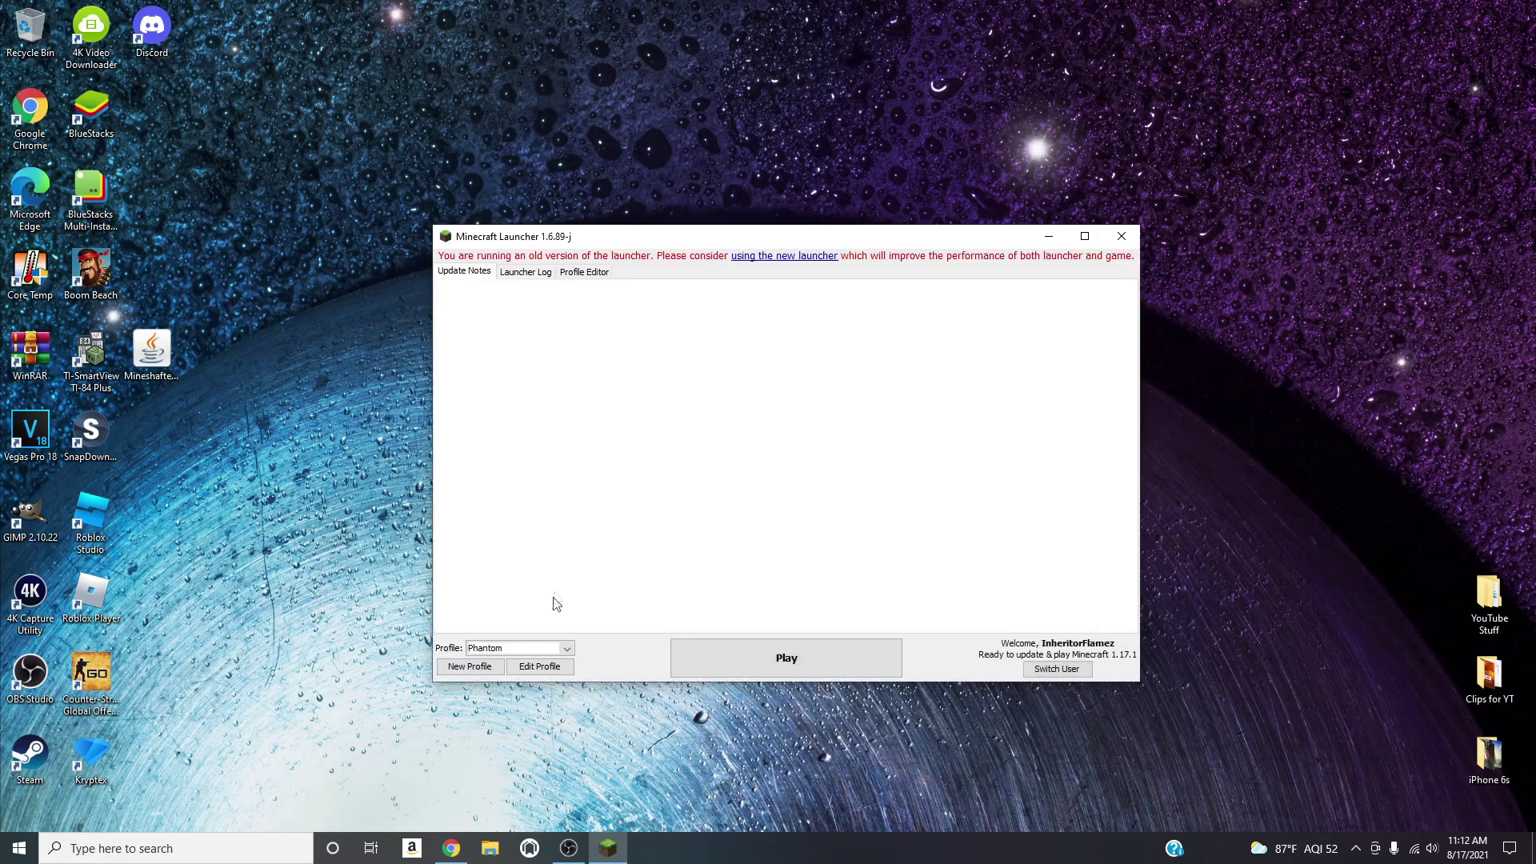
click(558, 650)
click(543, 677)
click(565, 649)
click(544, 676)
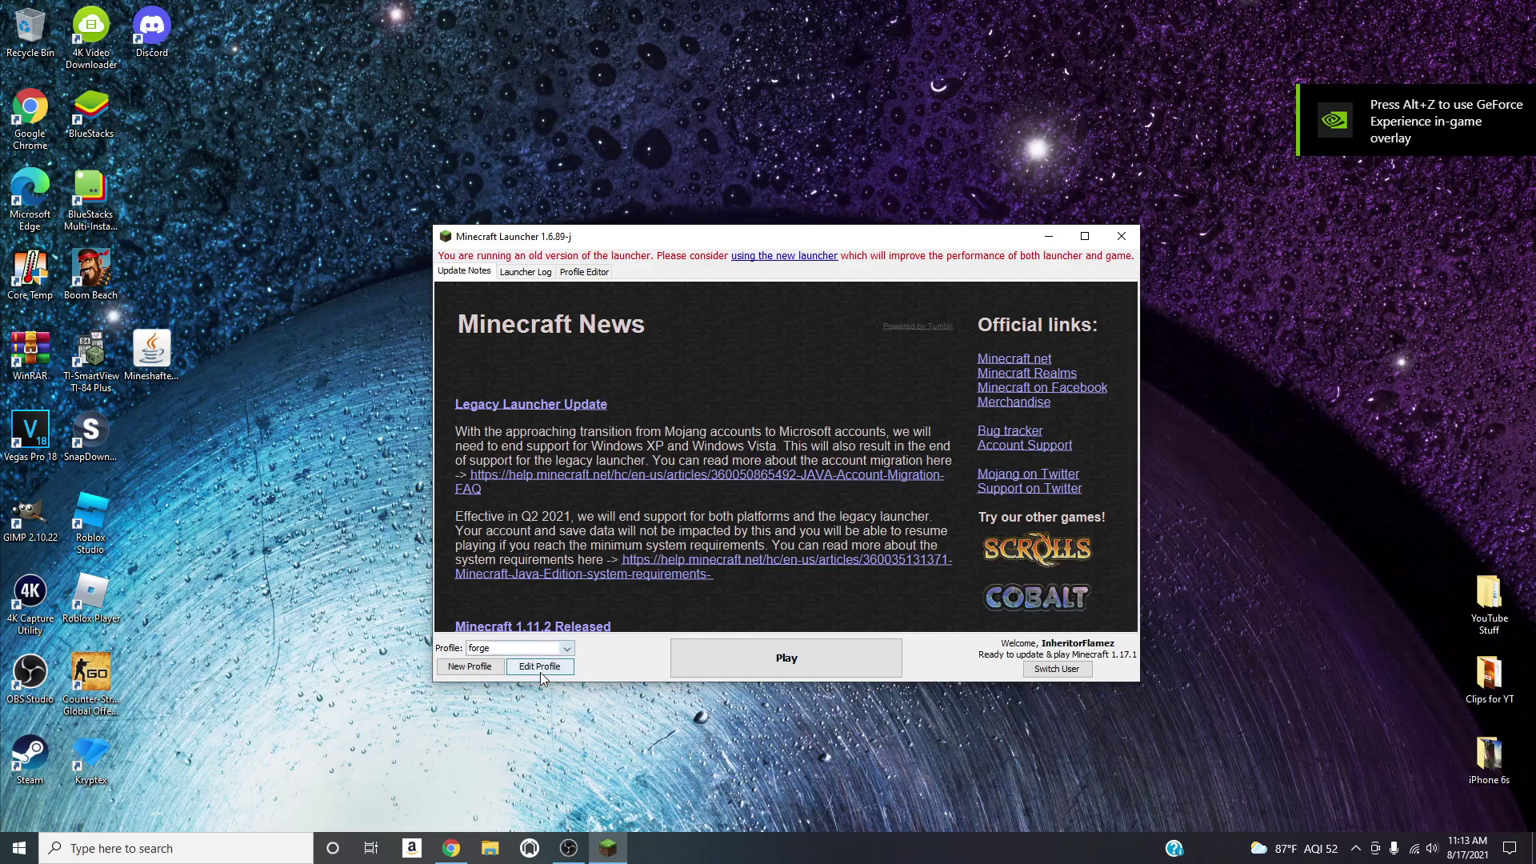
click(514, 652)
click(514, 662)
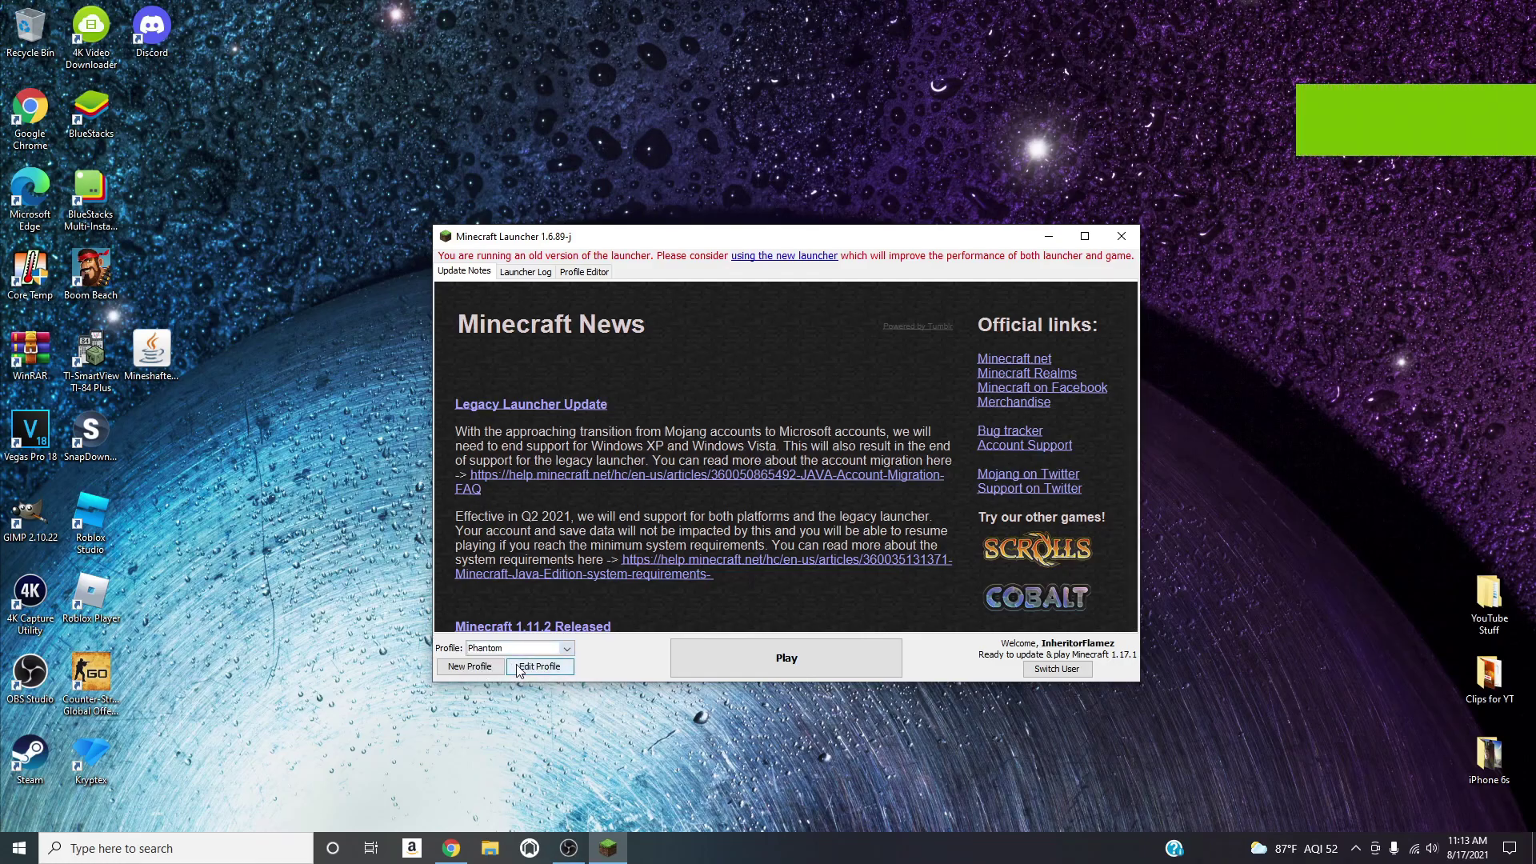
click(519, 668)
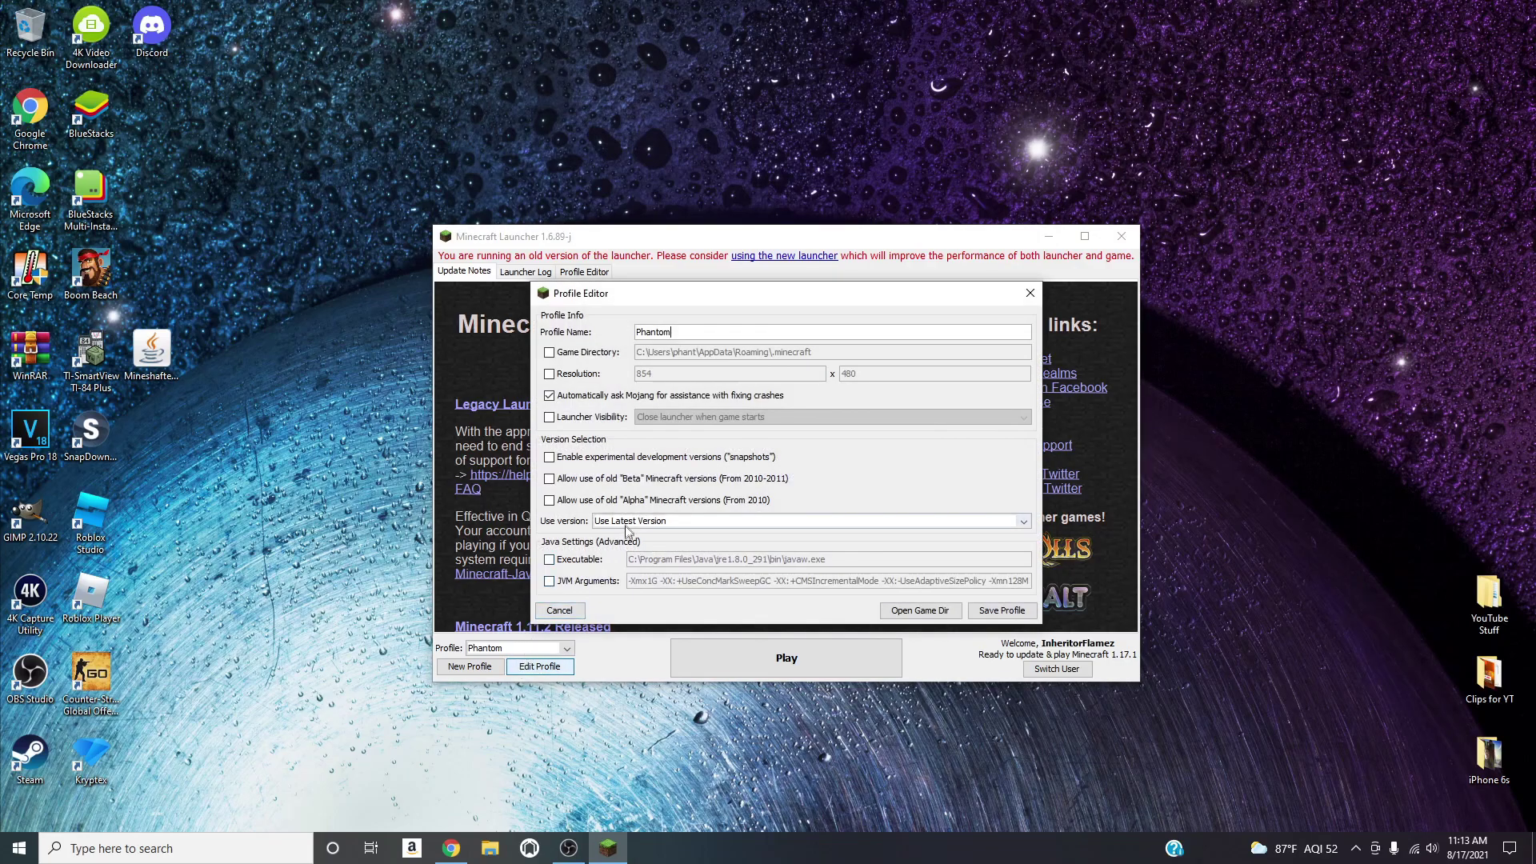
click(632, 522)
scroll(644, 568, down, 12)
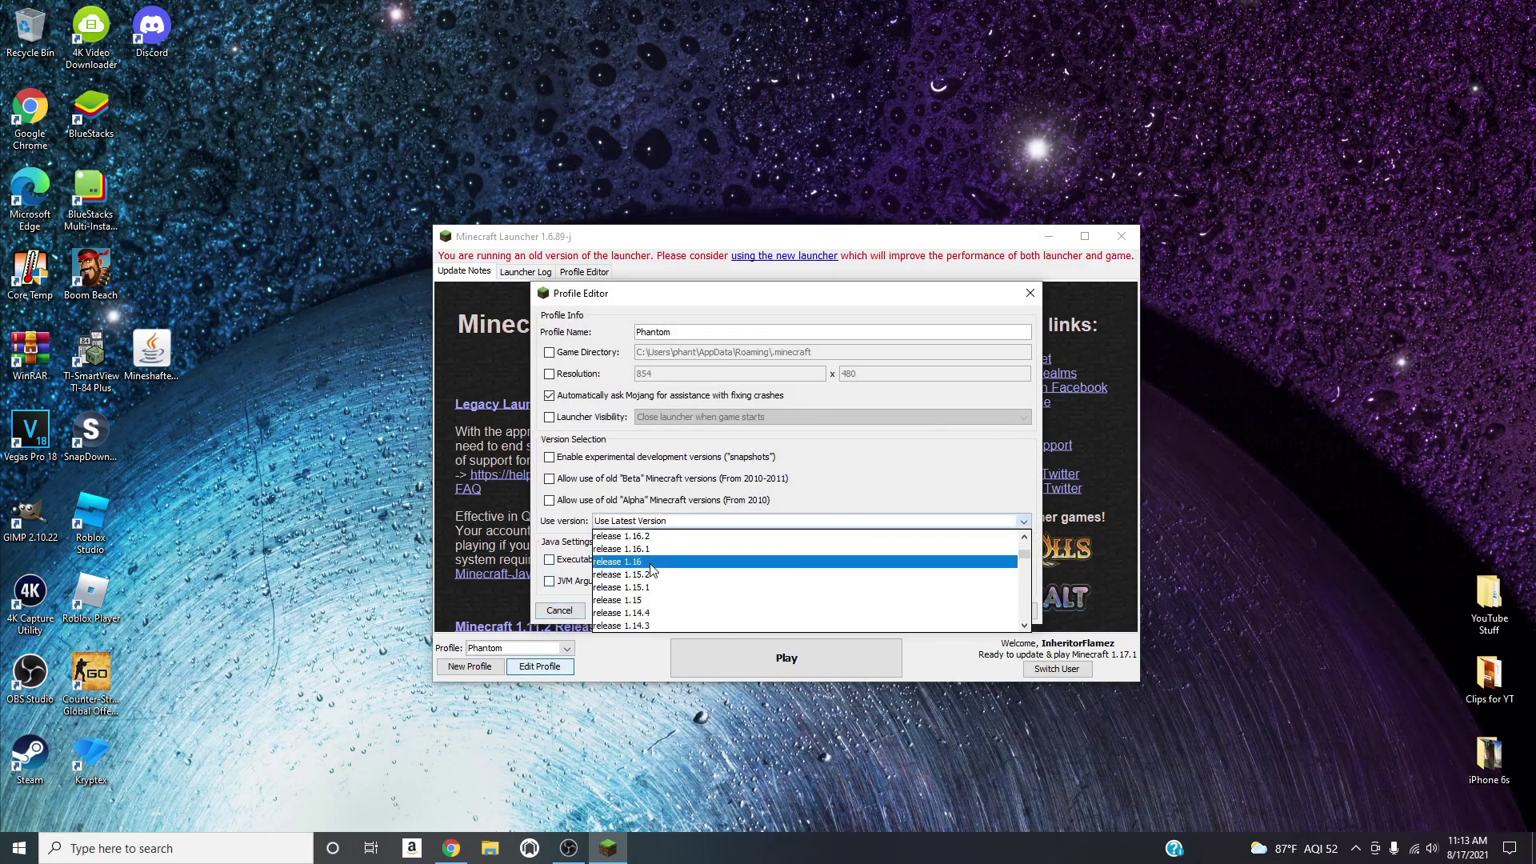
scroll(652, 581, down, 9)
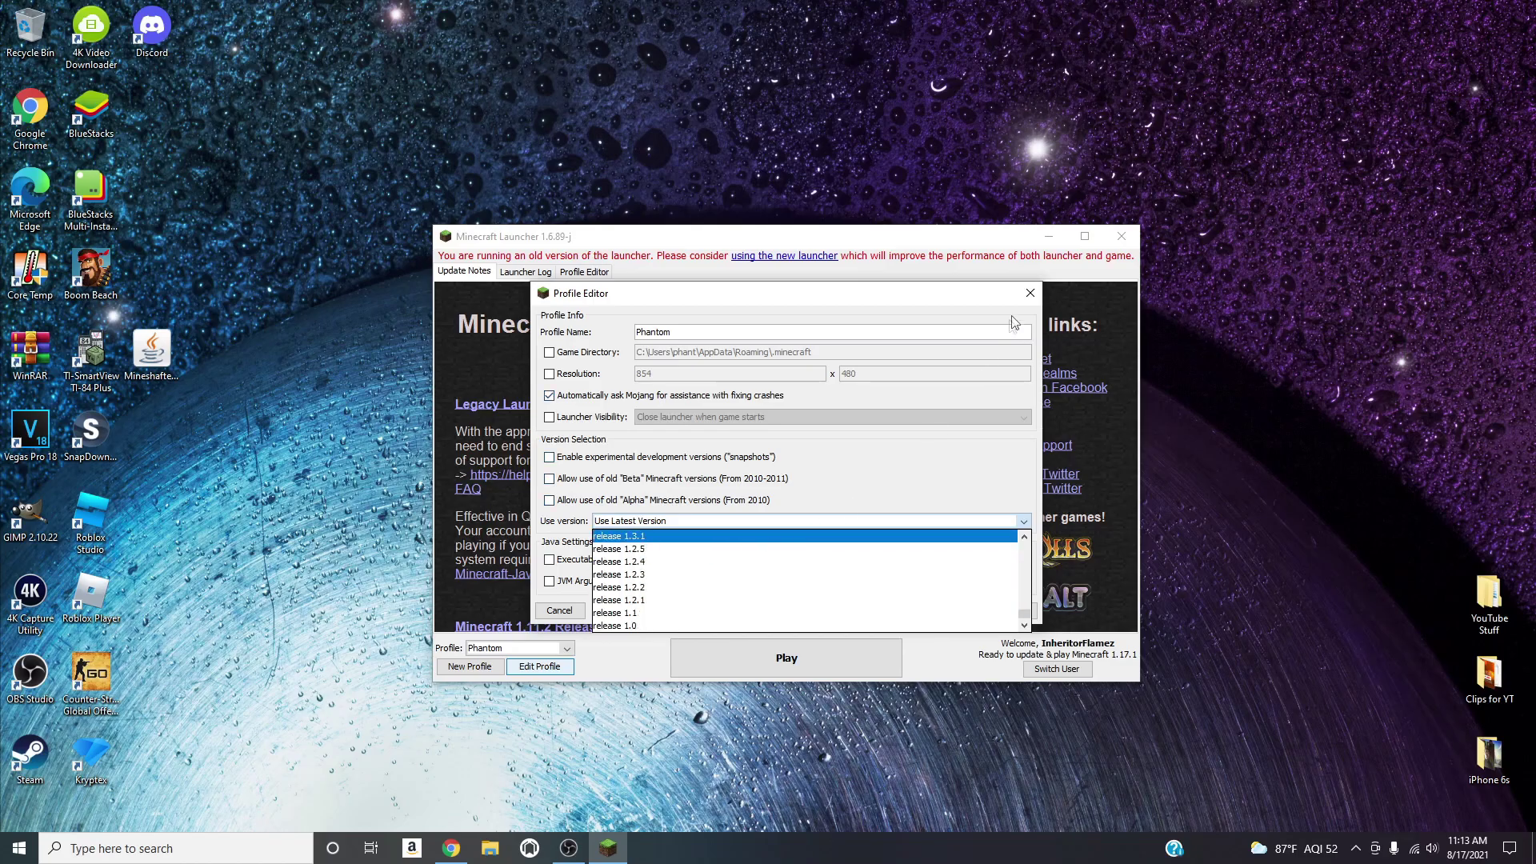
click(1031, 292)
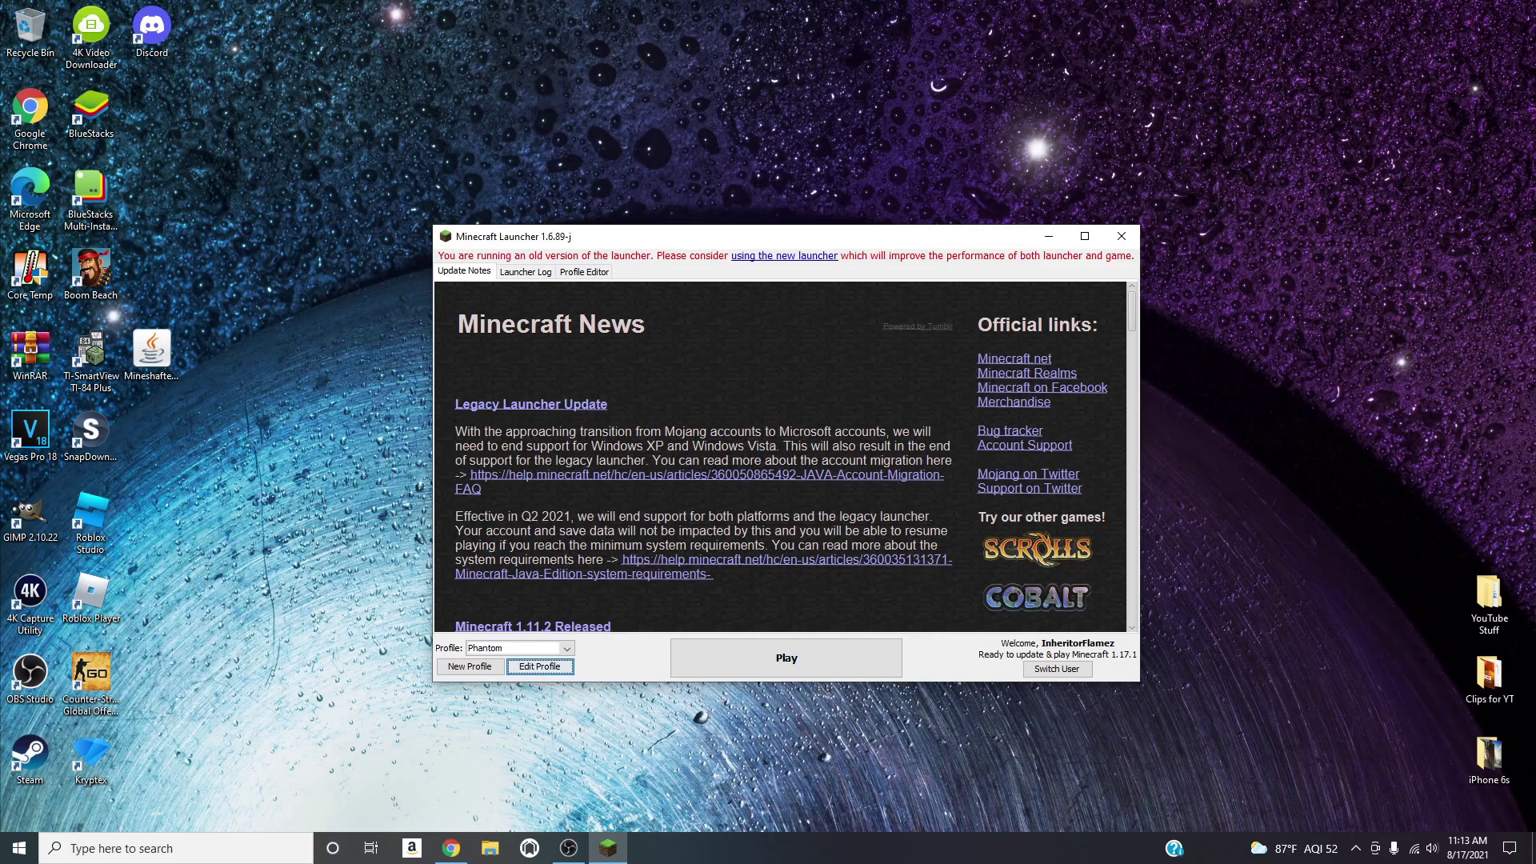
click(1128, 239)
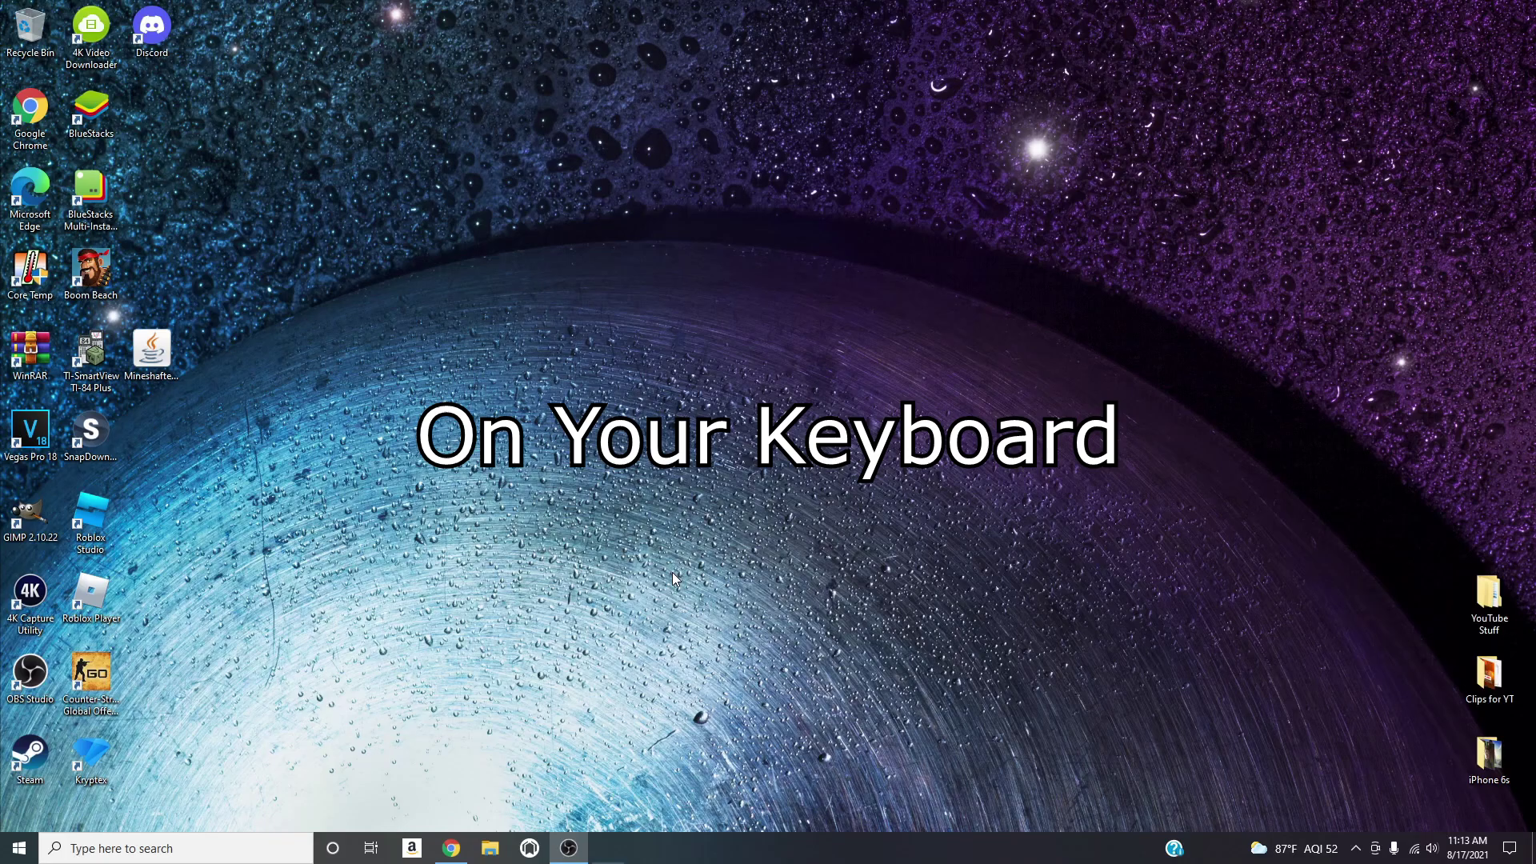
Open %appdata%\.minecraft in File Explorer from the Run box.
key(super+r)
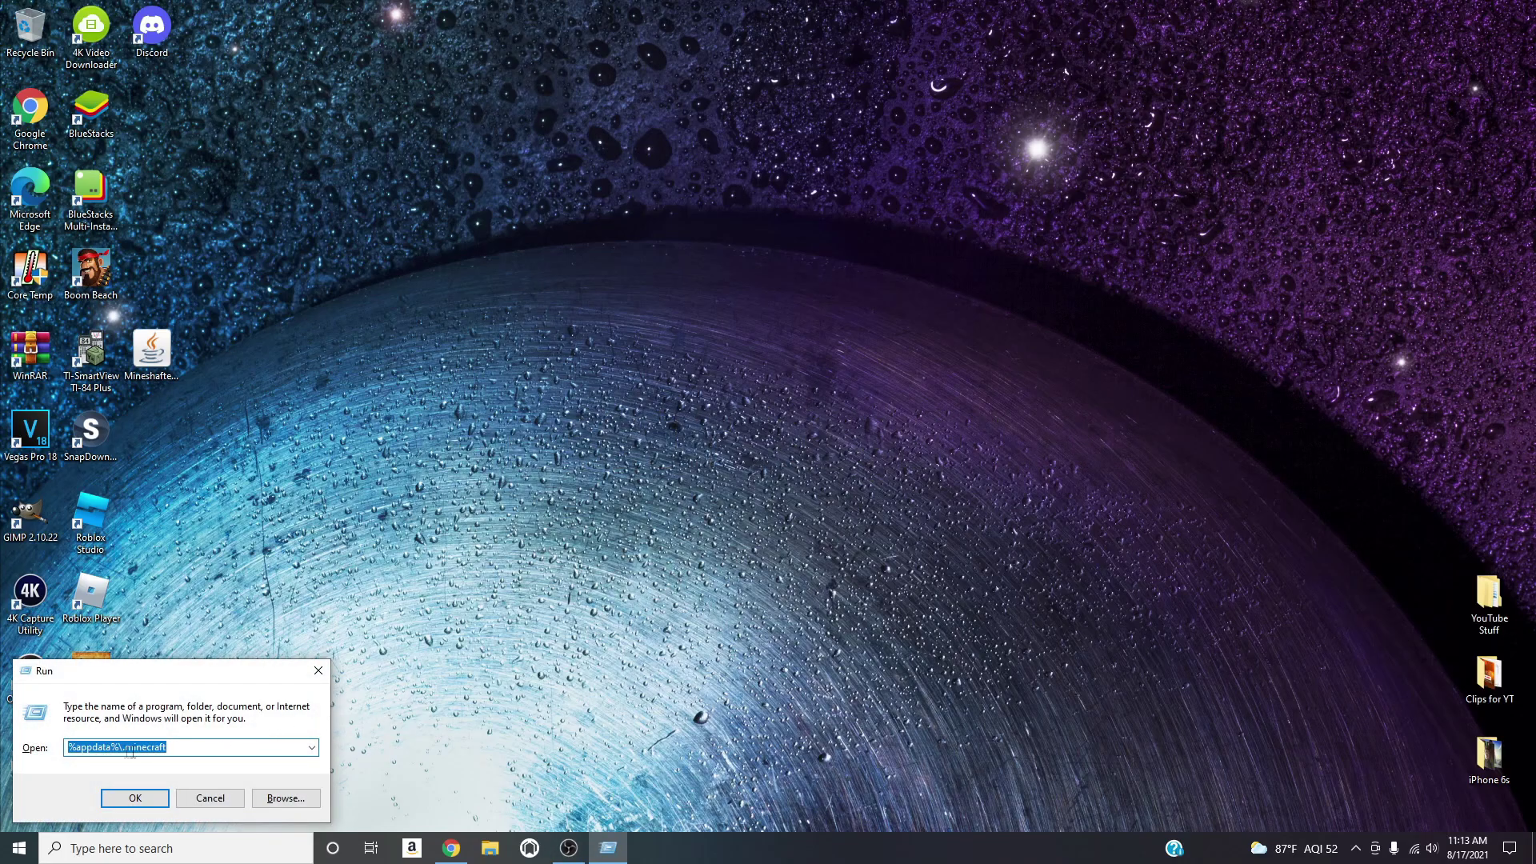
click(181, 748)
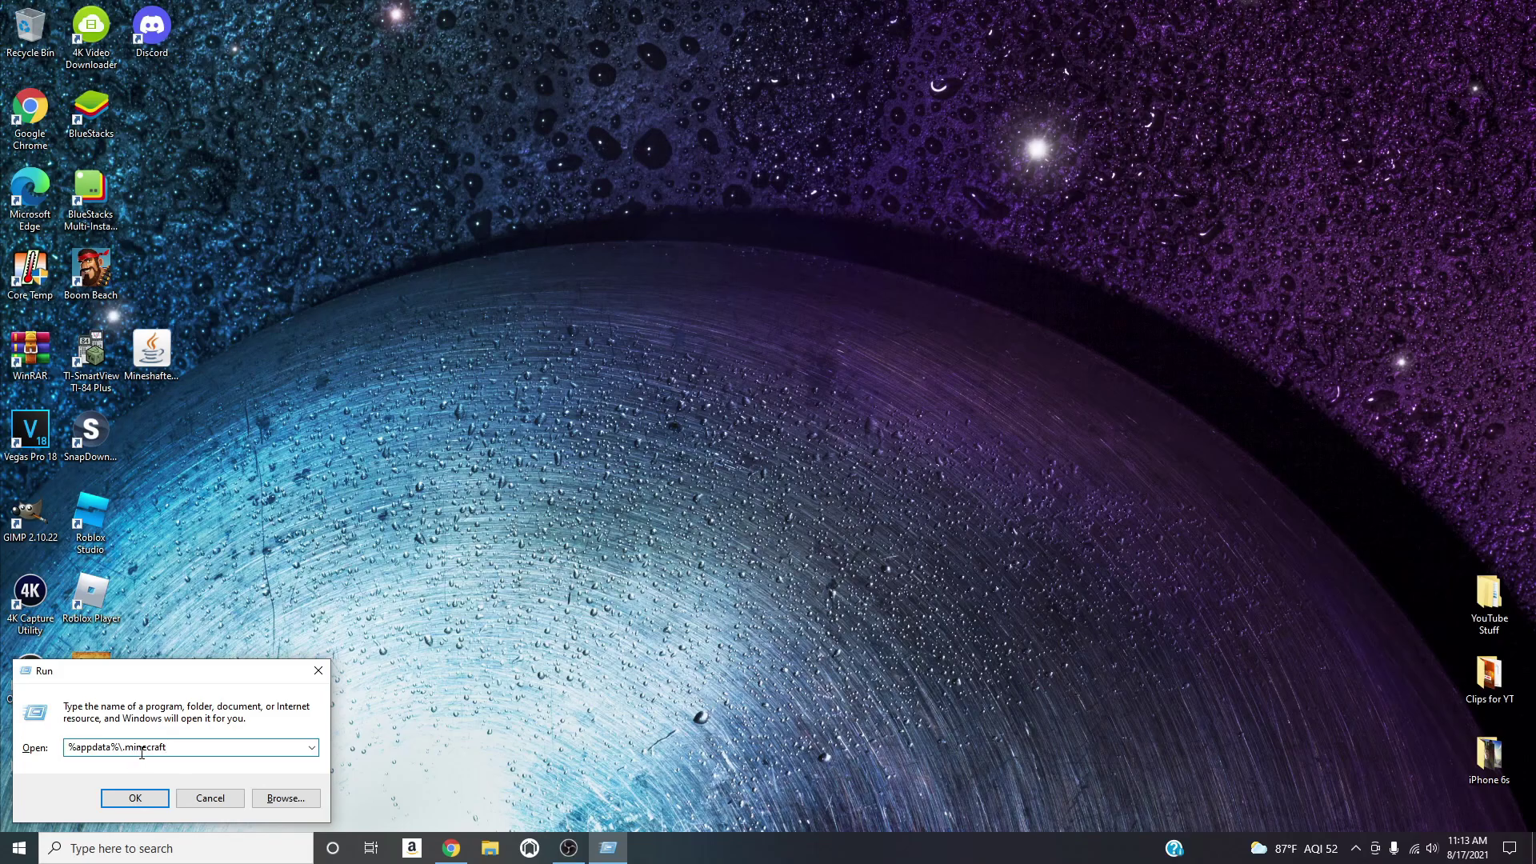
click(154, 800)
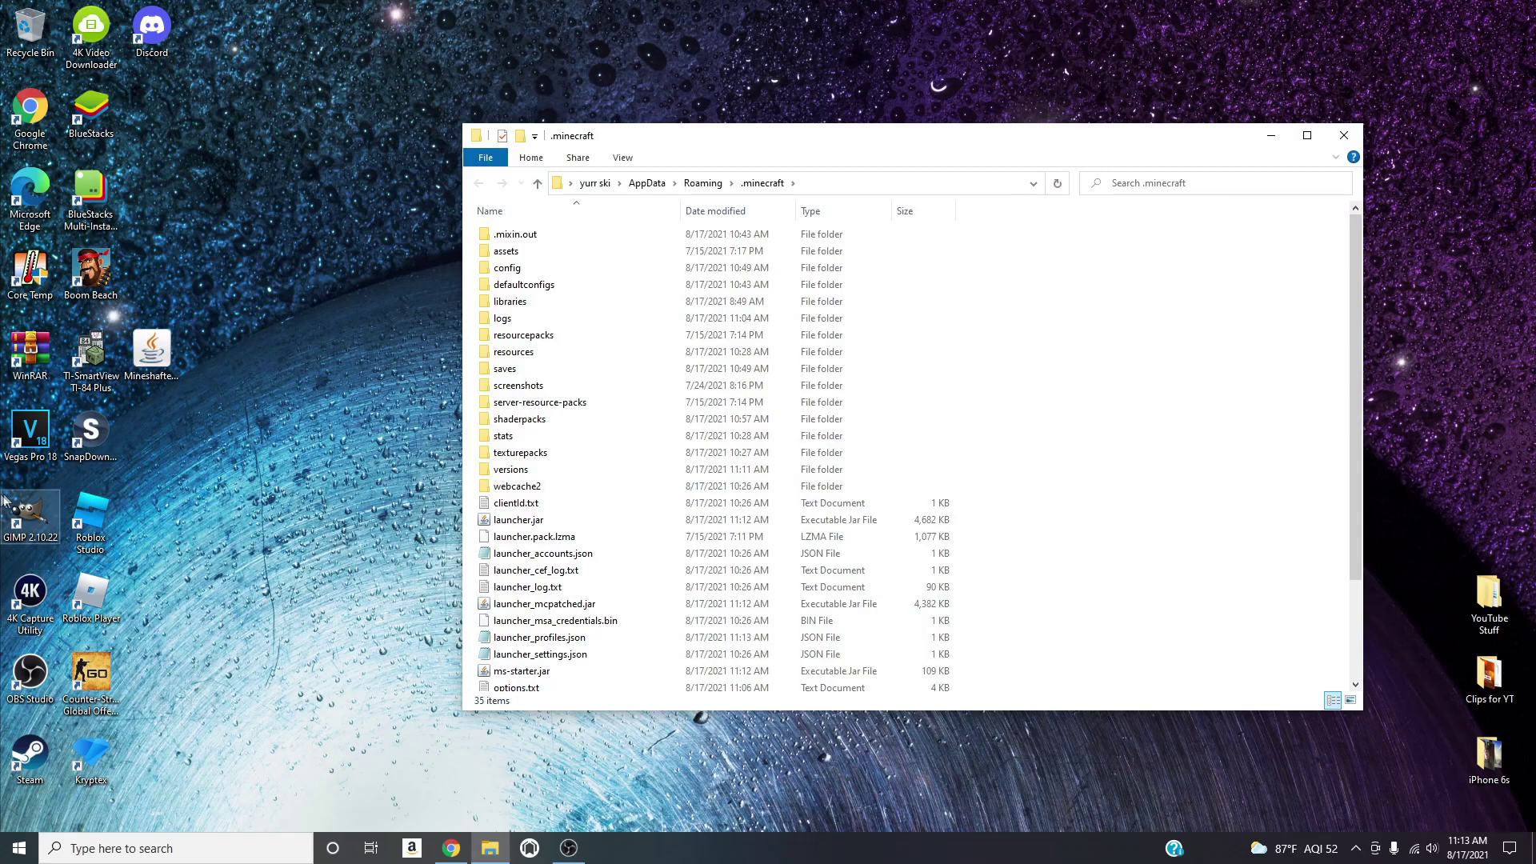
Open versions\1.16.5-forge-36.2.2 and open its 1.16.5-forge-36.2.2.json with Notepad.
double_click(592, 472)
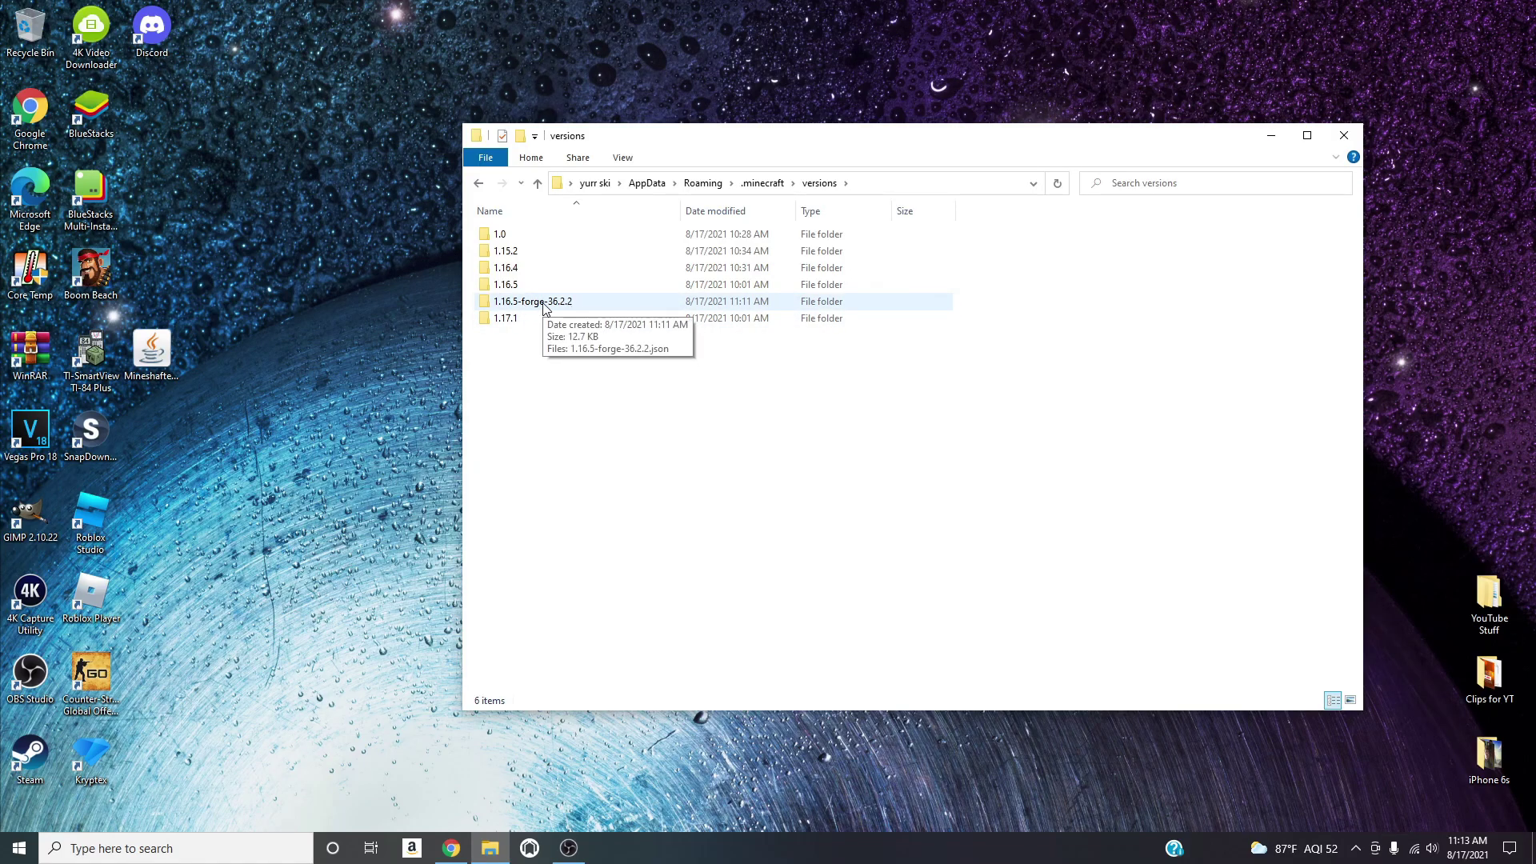
double_click(543, 305)
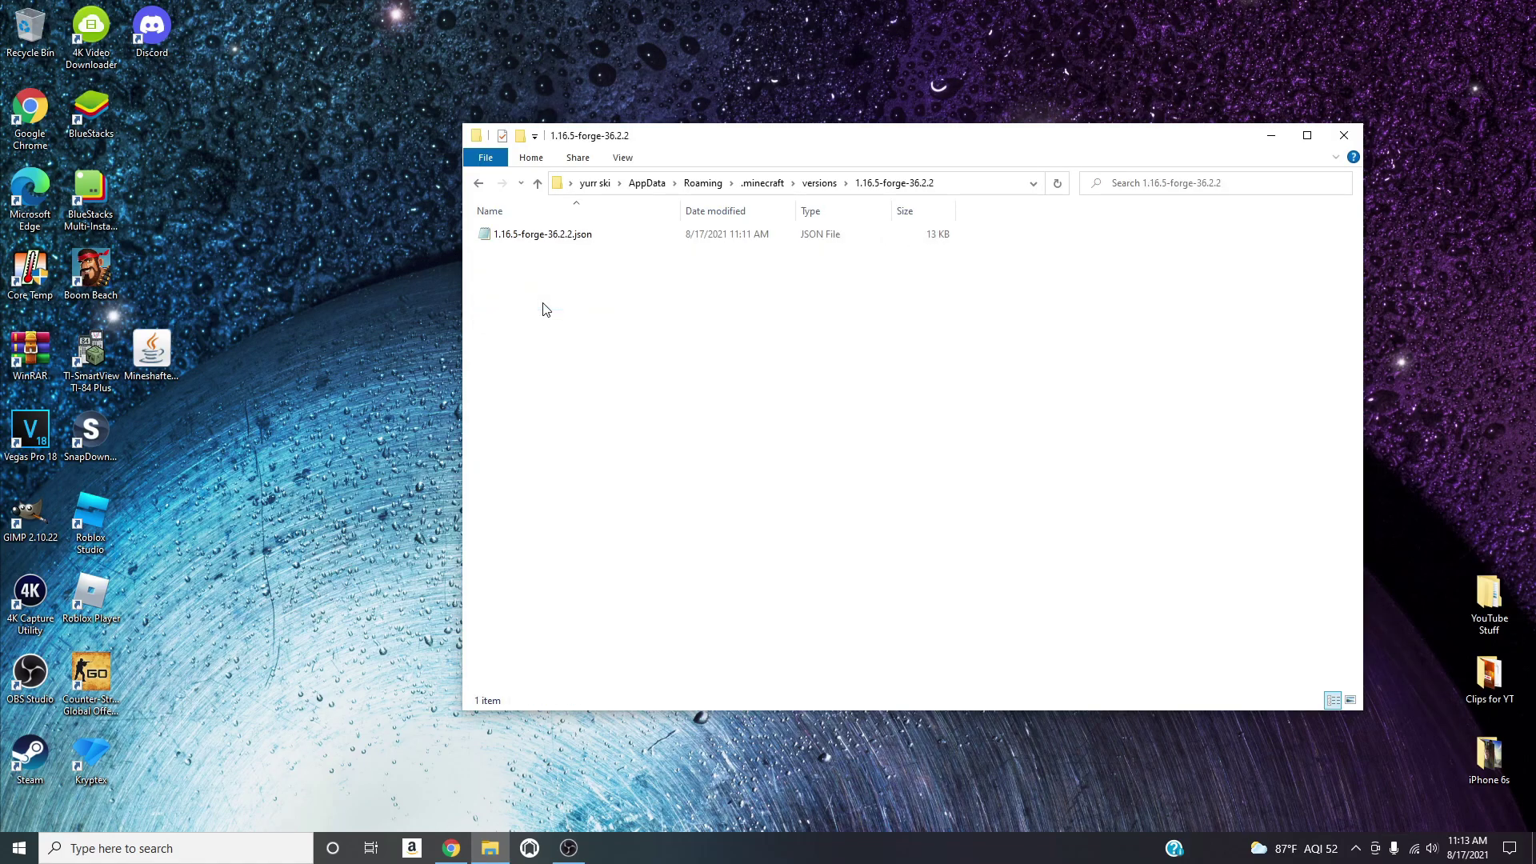
right_click(551, 245)
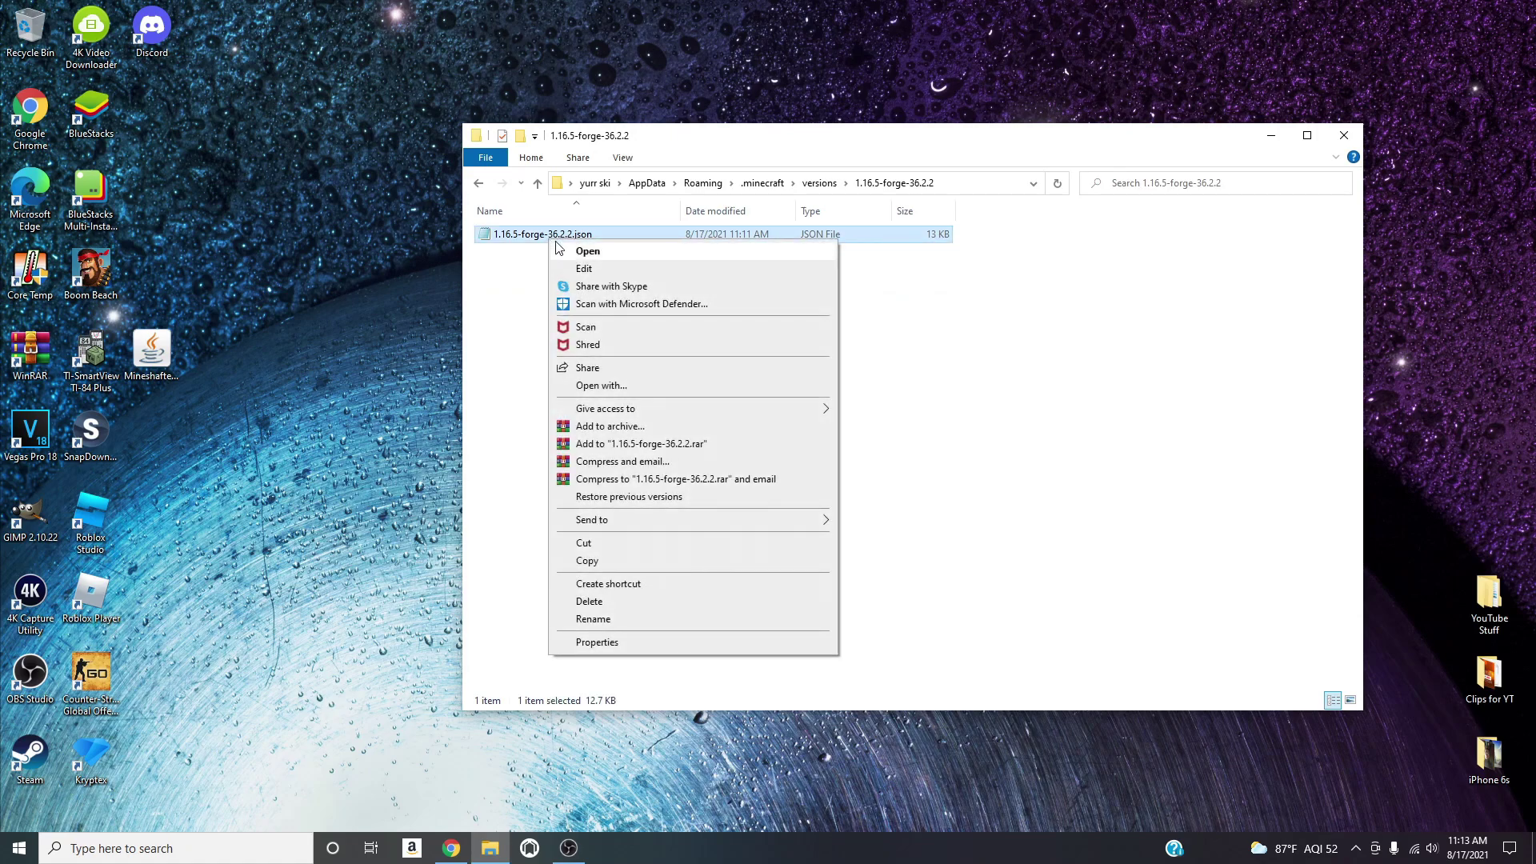
click(626, 386)
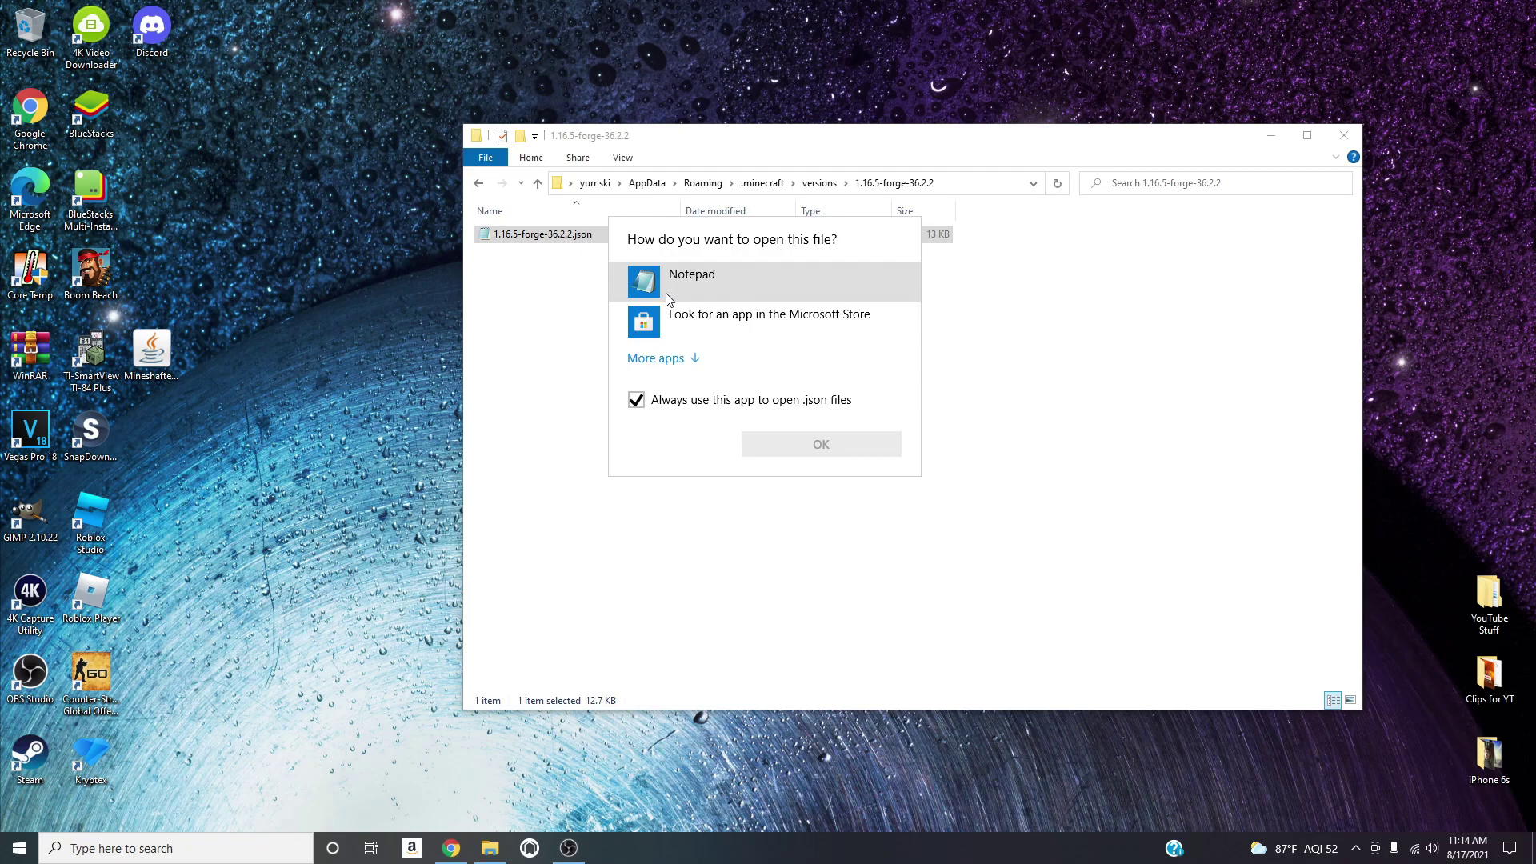
click(671, 357)
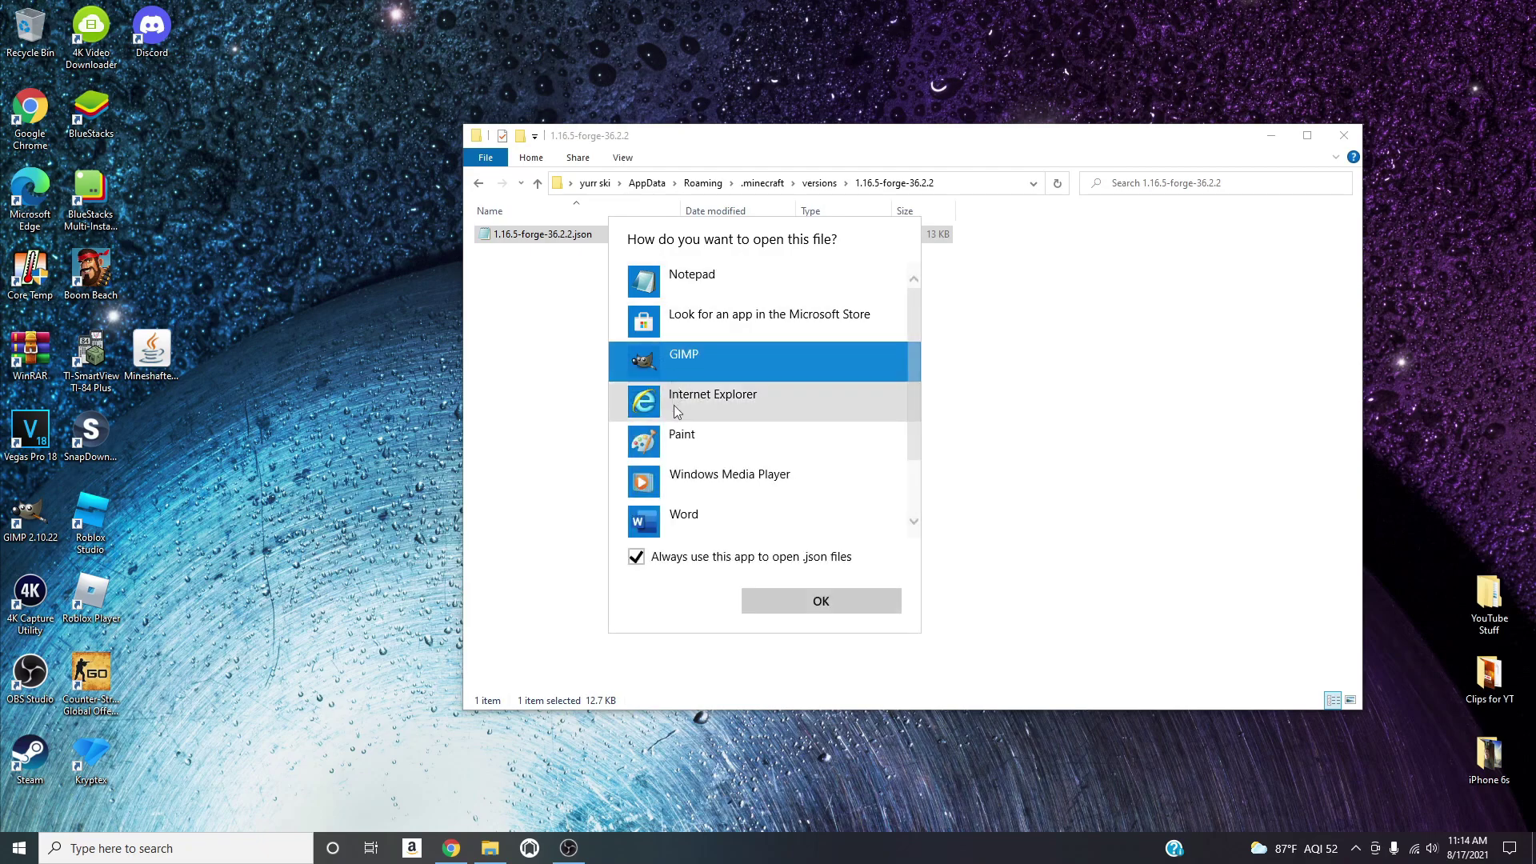
mouse_move(911, 381)
mouse_down()
mouse_move(904, 443)
mouse_move(909, 355)
mouse_up()
click(705, 284)
click(819, 601)
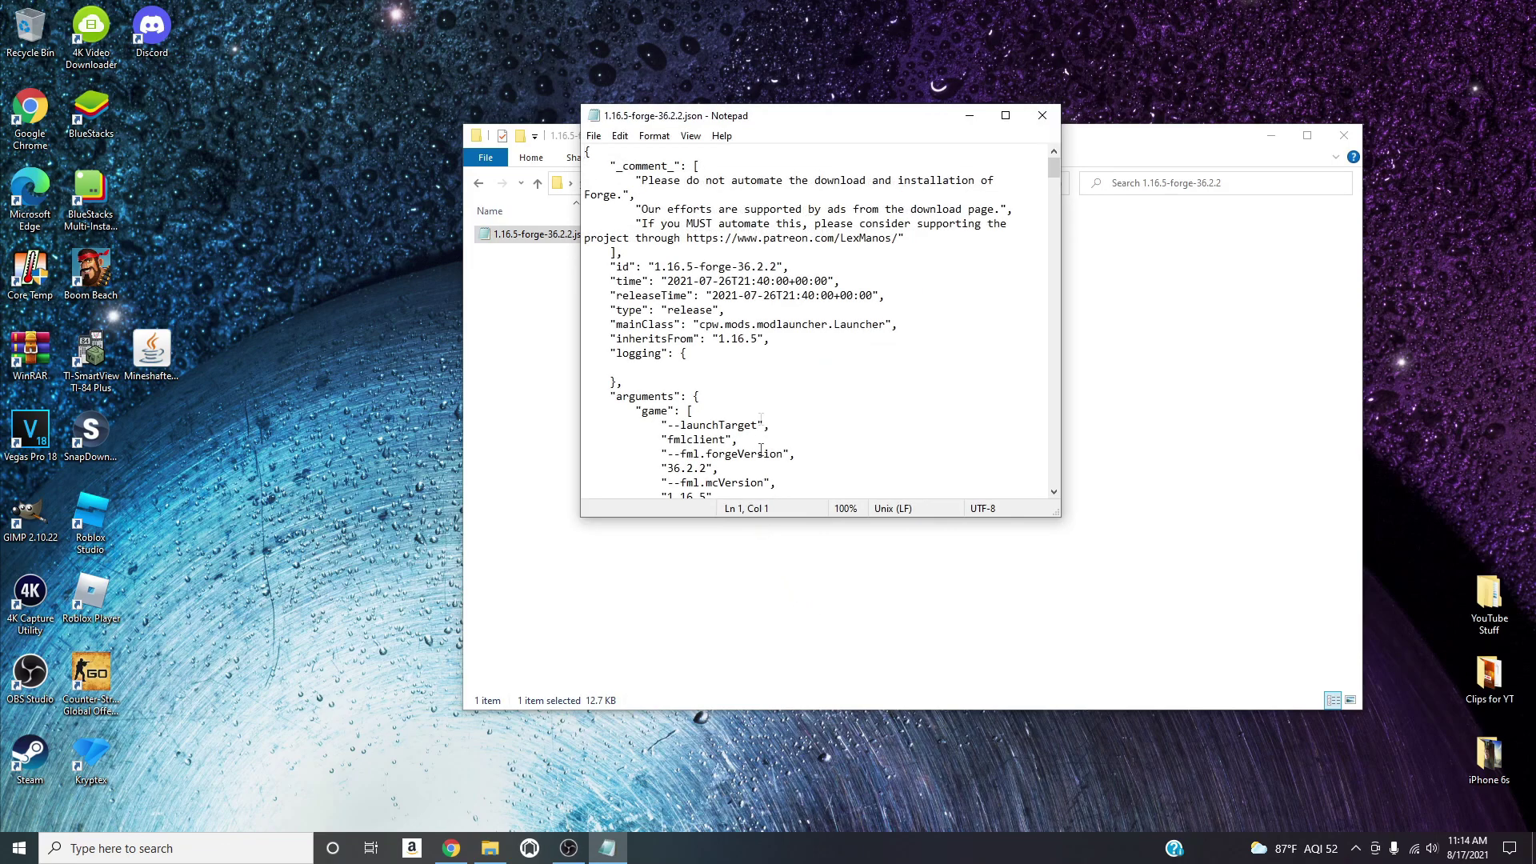
Maximize Notepad and put the cursor in the forge library's empty url value.
click(1005, 115)
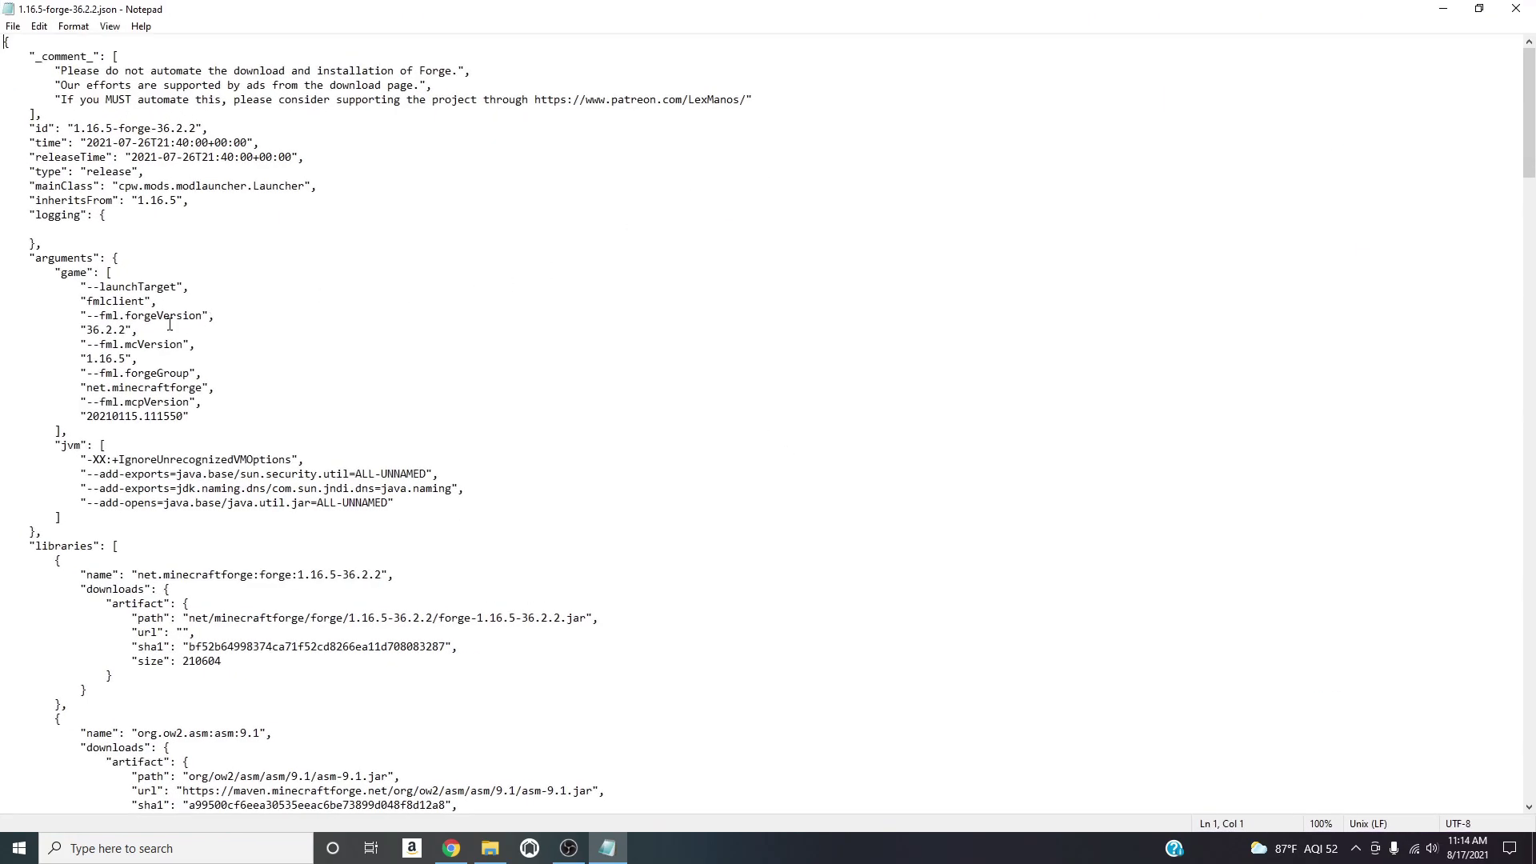
scroll(292, 420, down, 7)
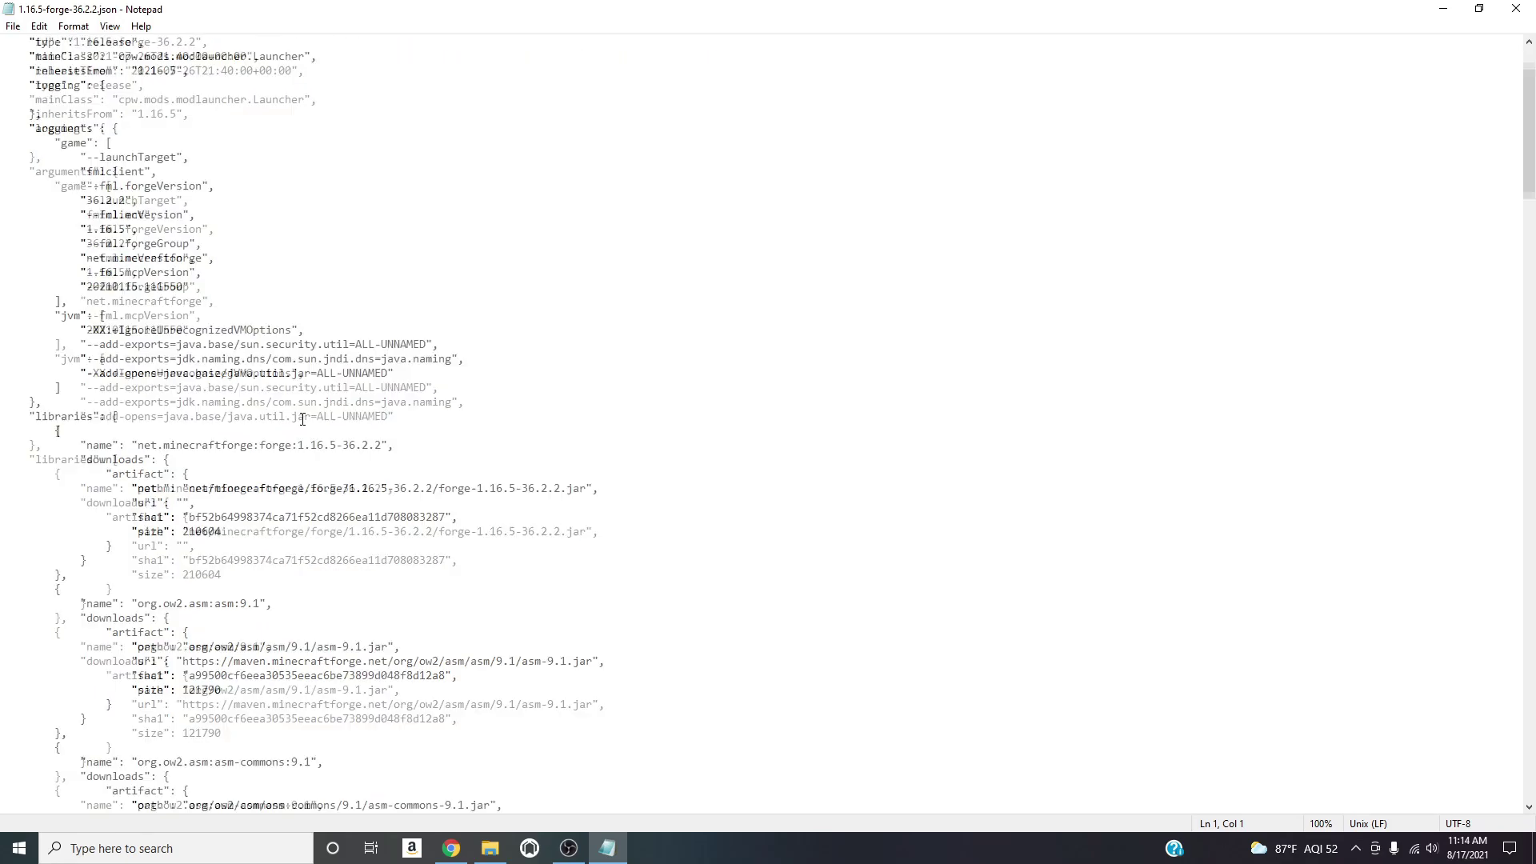
scroll(317, 427, down, 2)
scroll(317, 427, up, 3)
scroll(317, 427, up, 2)
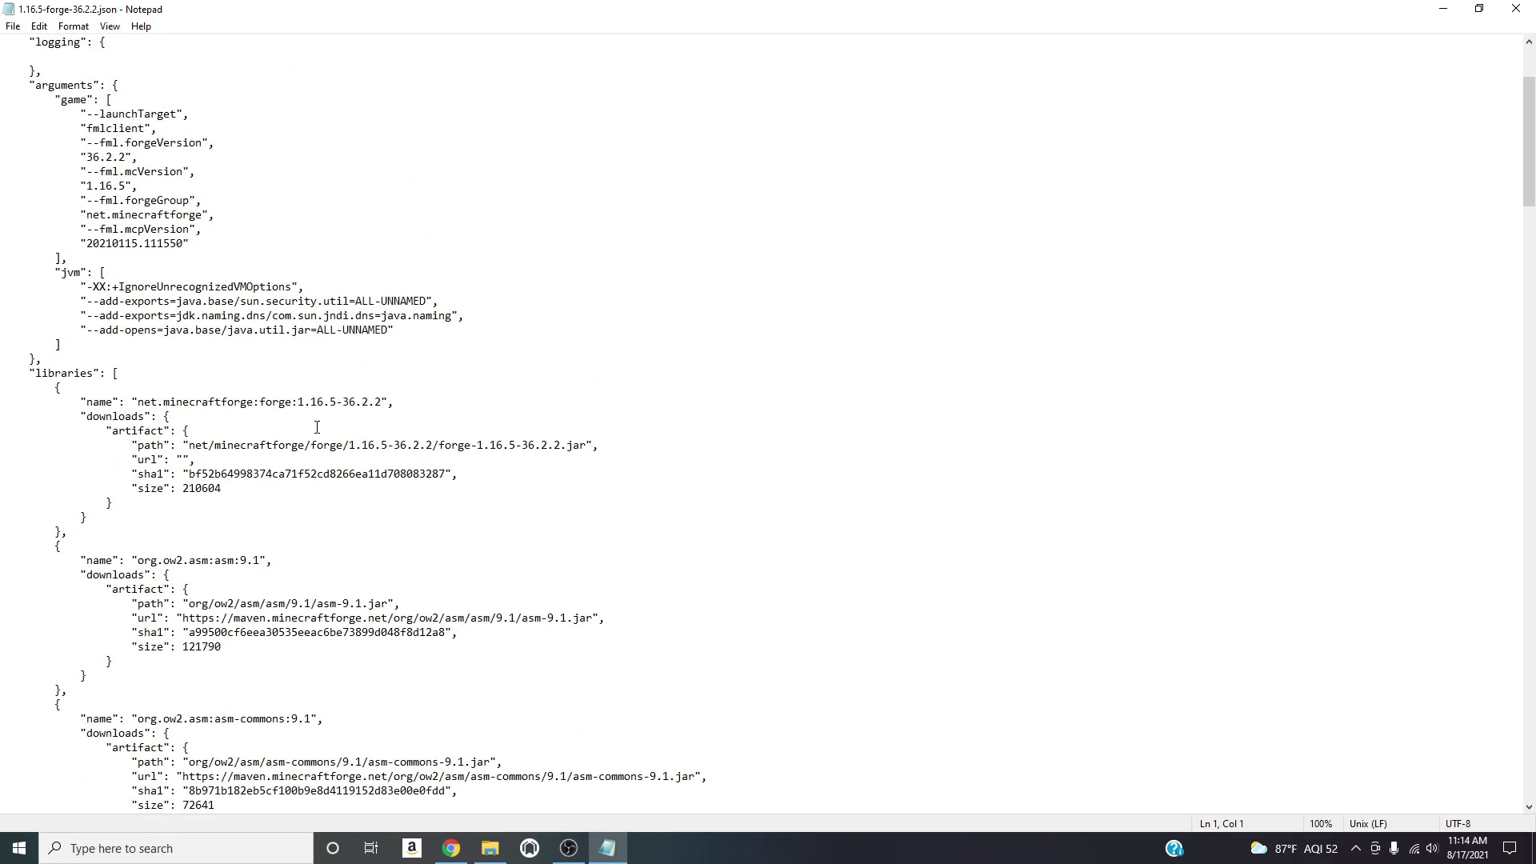
click(185, 461)
Copy the forge jar path net/minecraftforge/forge/1.16.5-36.2.2/forge-1.16.5-36.2.2.jar.
drag(188, 444, 584, 449)
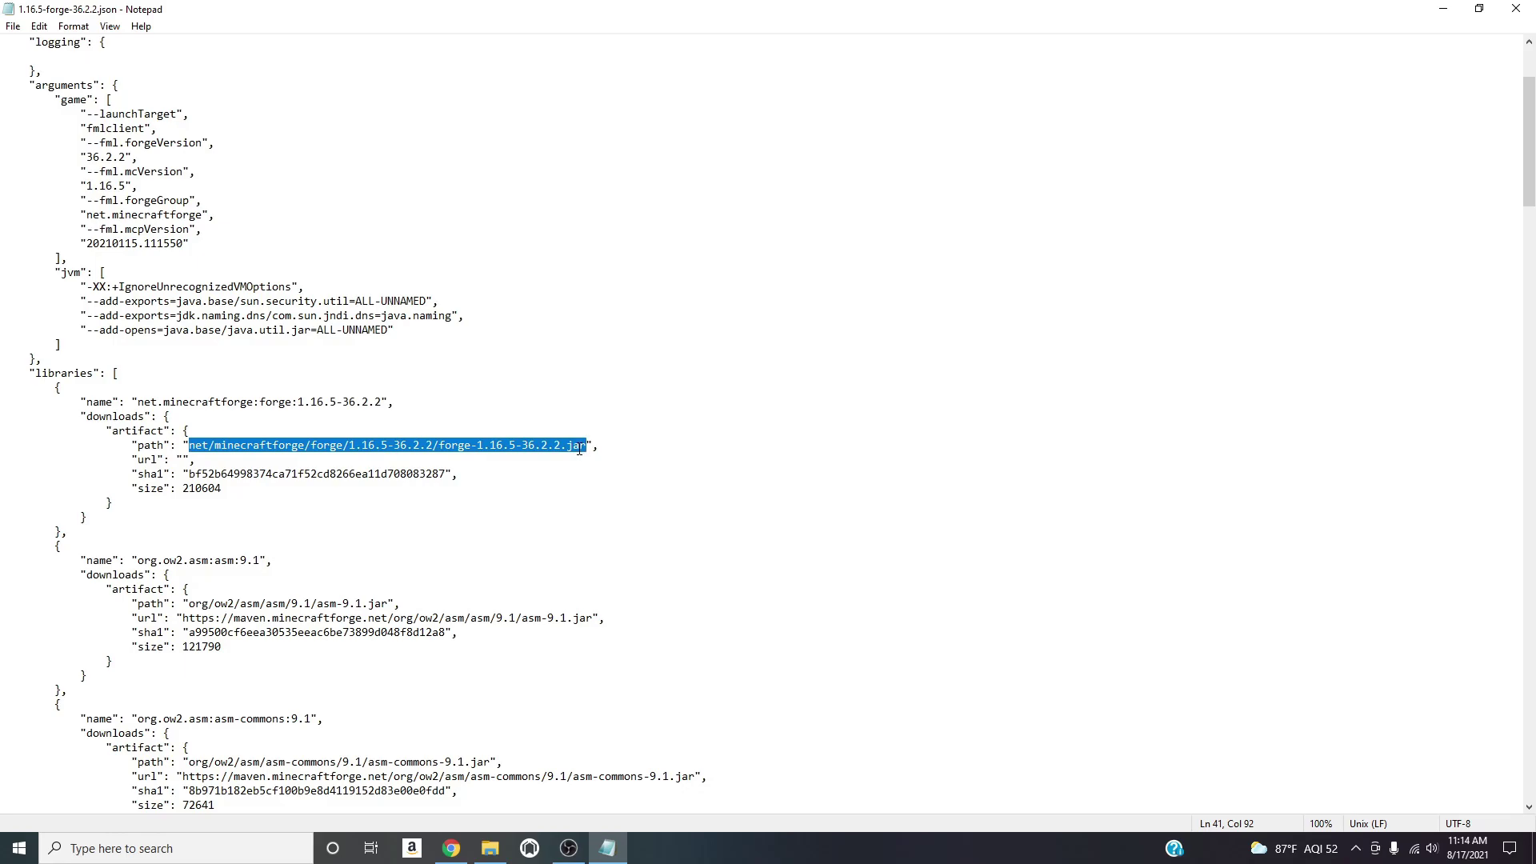
right_click(580, 449)
click(620, 501)
right_click(186, 462)
click(185, 462)
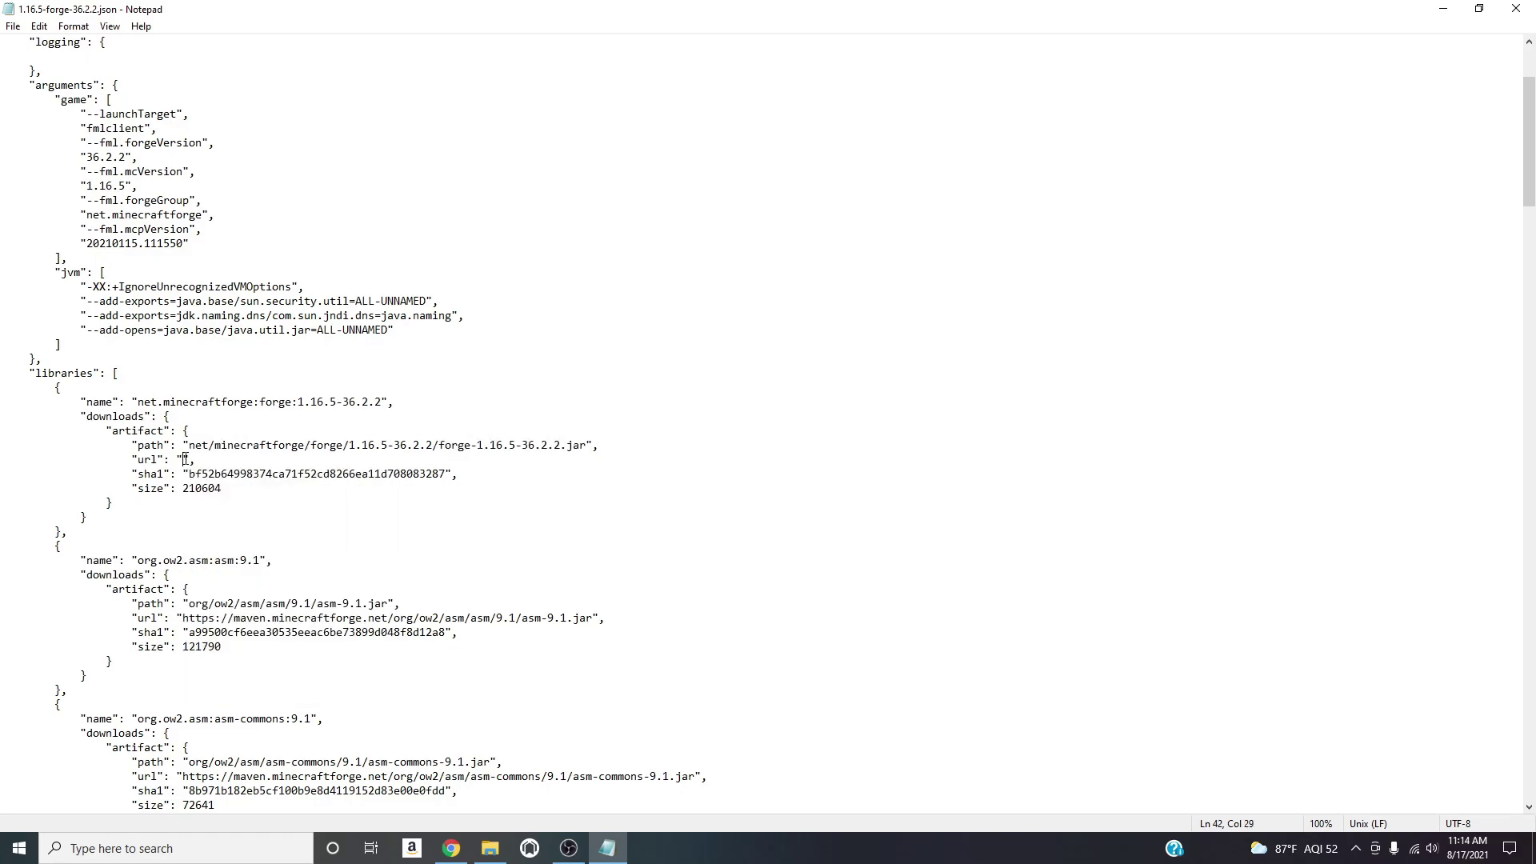
right_click(185, 462)
click(226, 531)
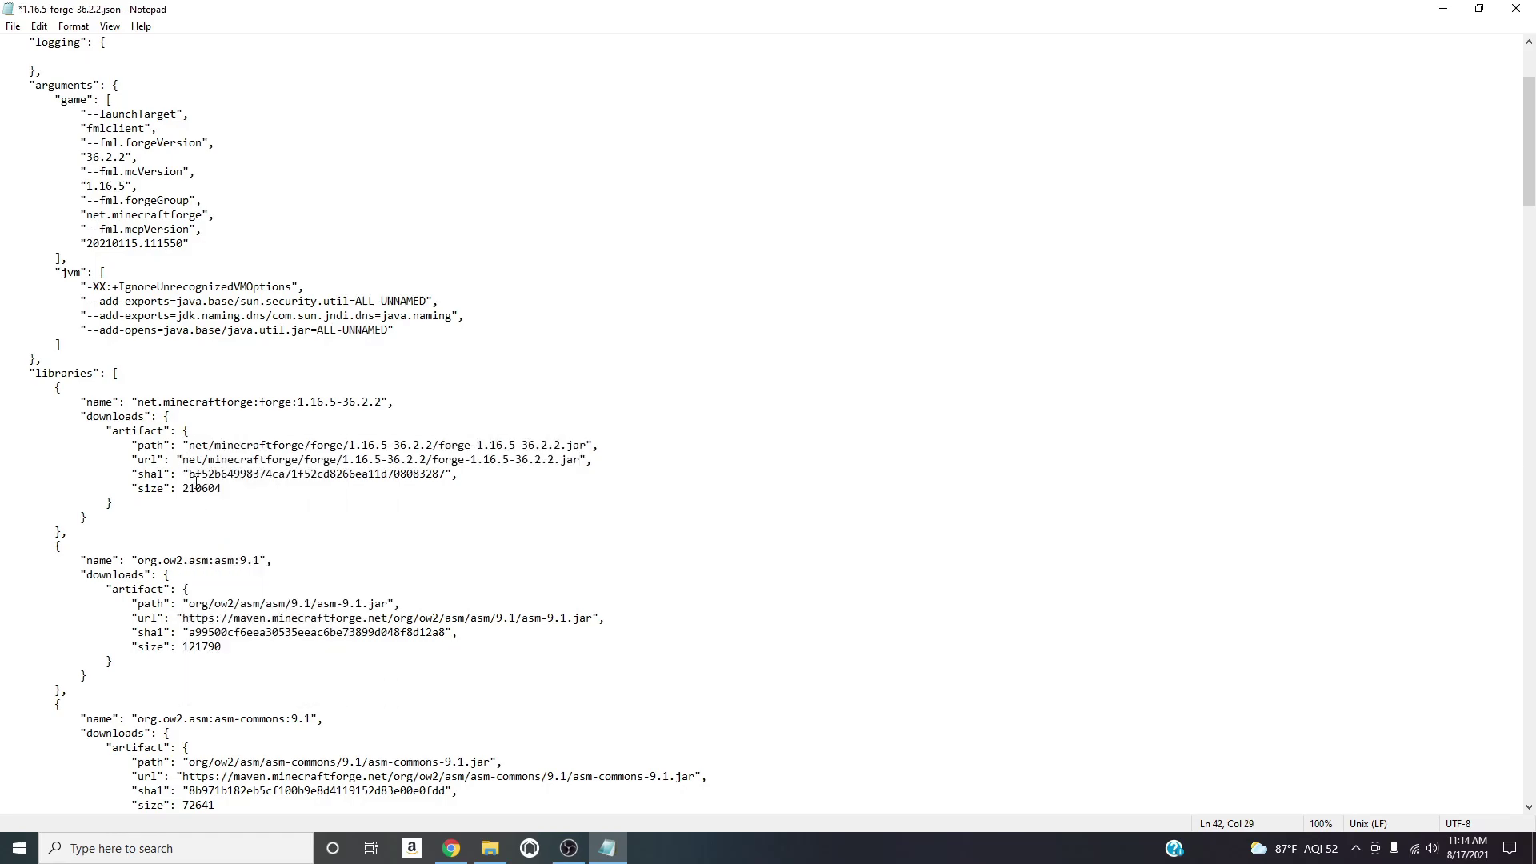
text(htt)
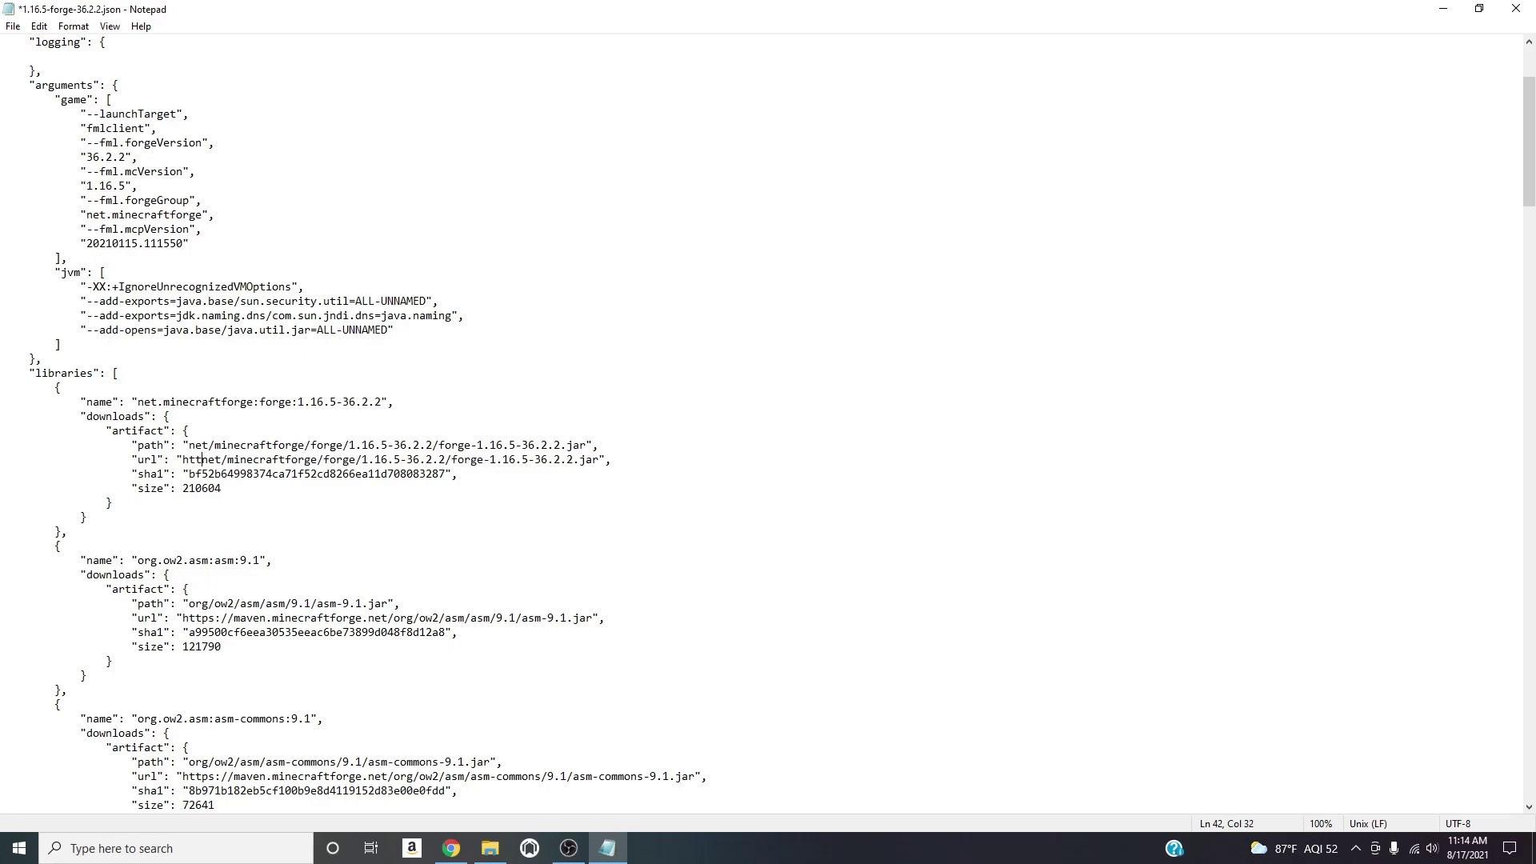
text(ps)
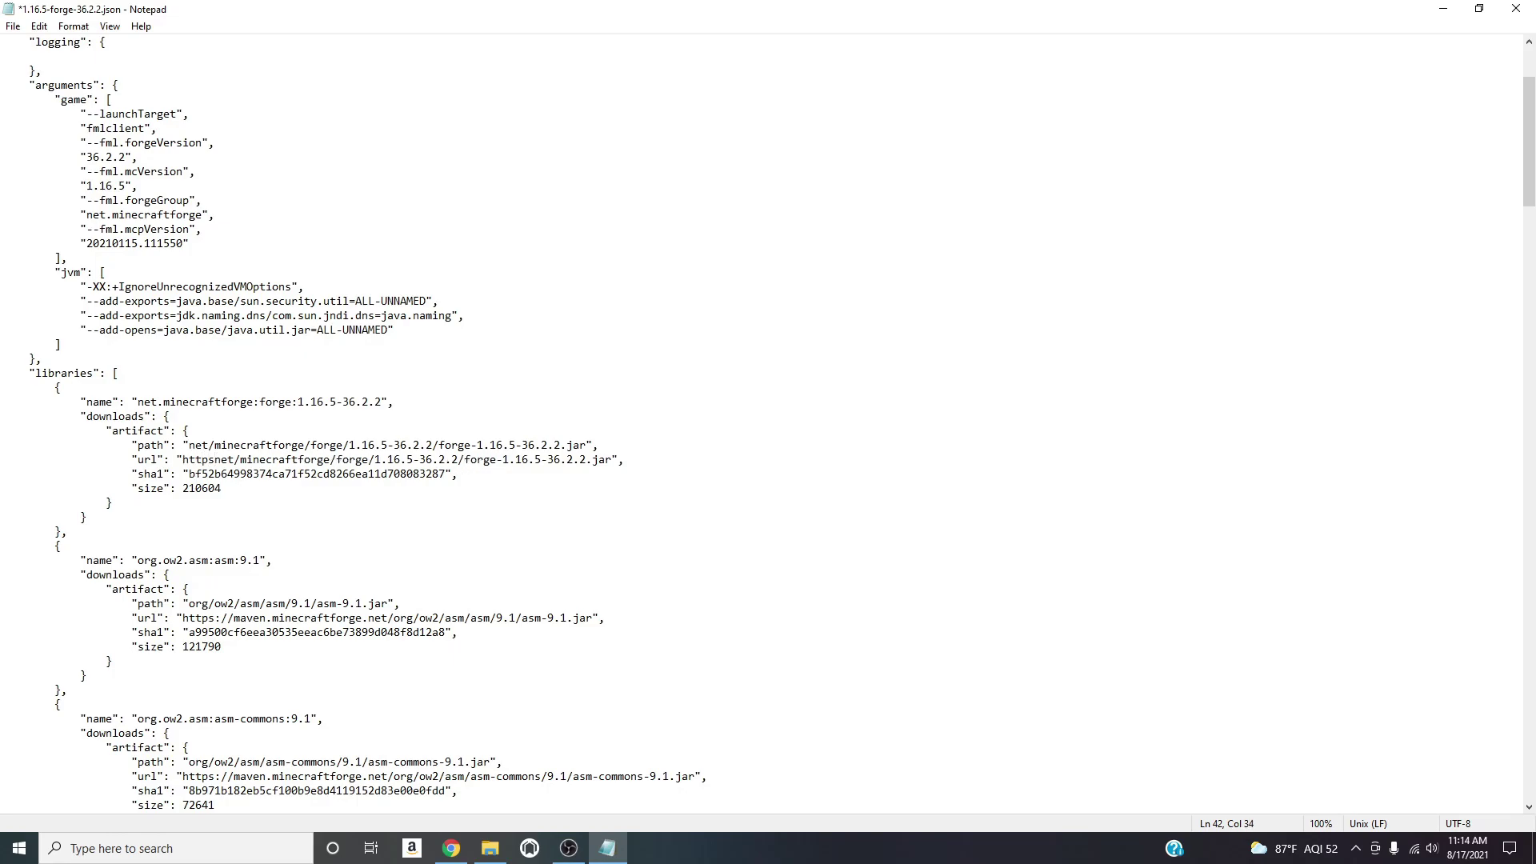
text(:)
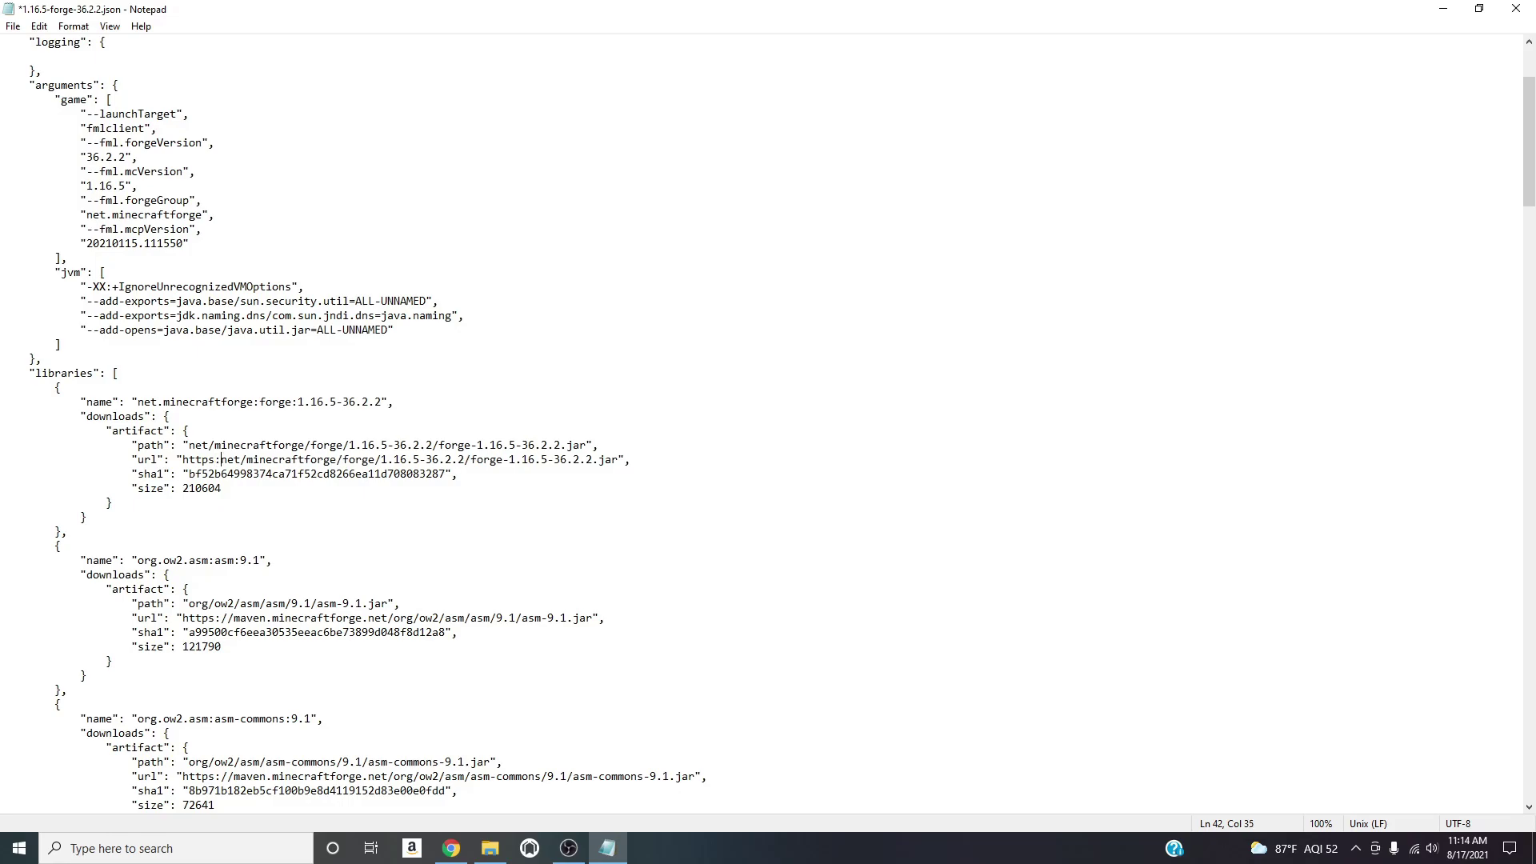
text(//)
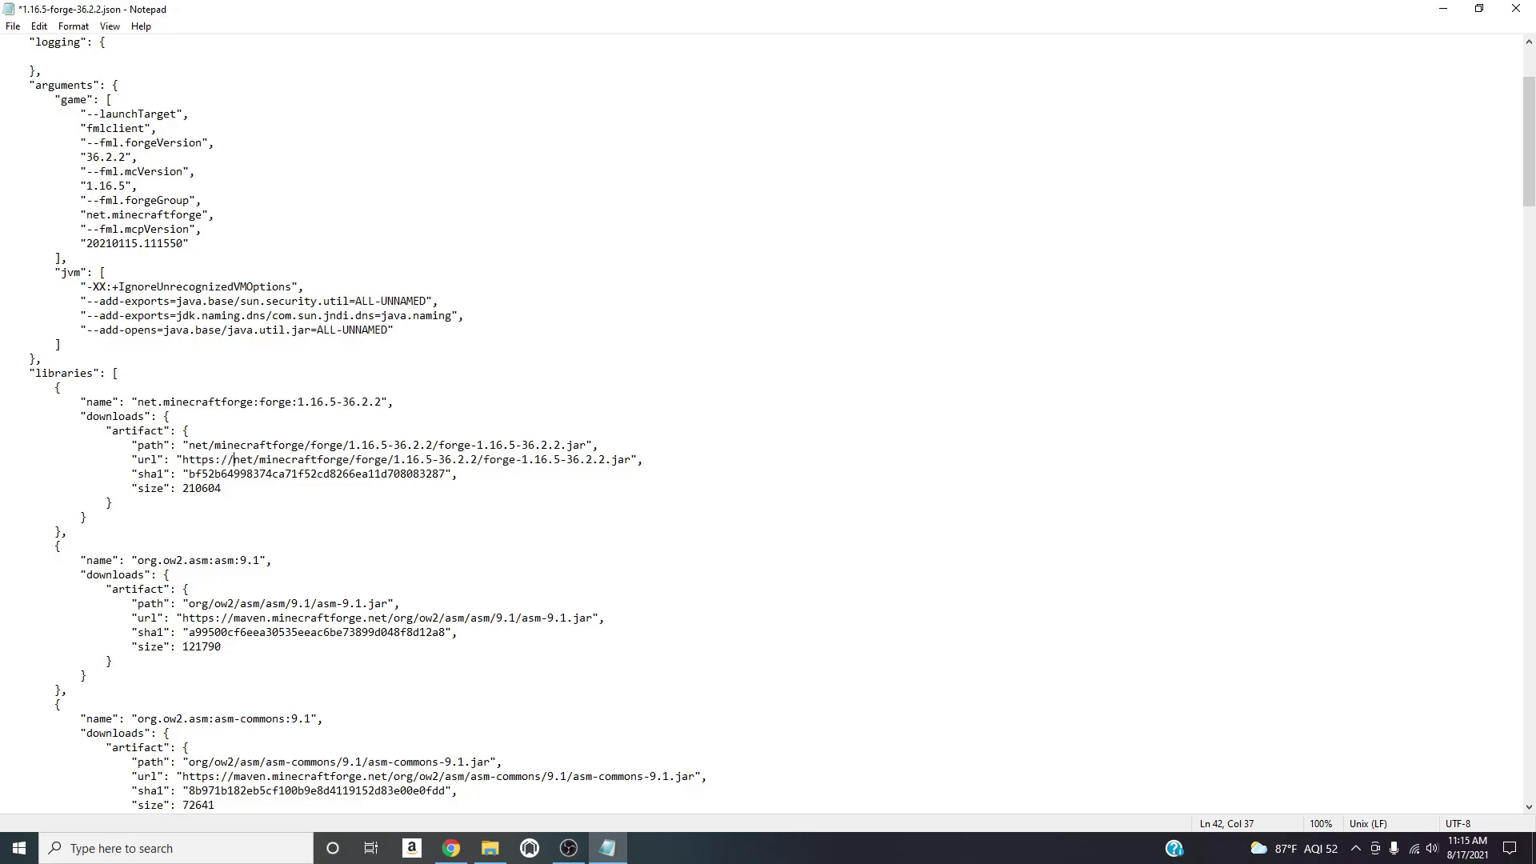
text(files.)
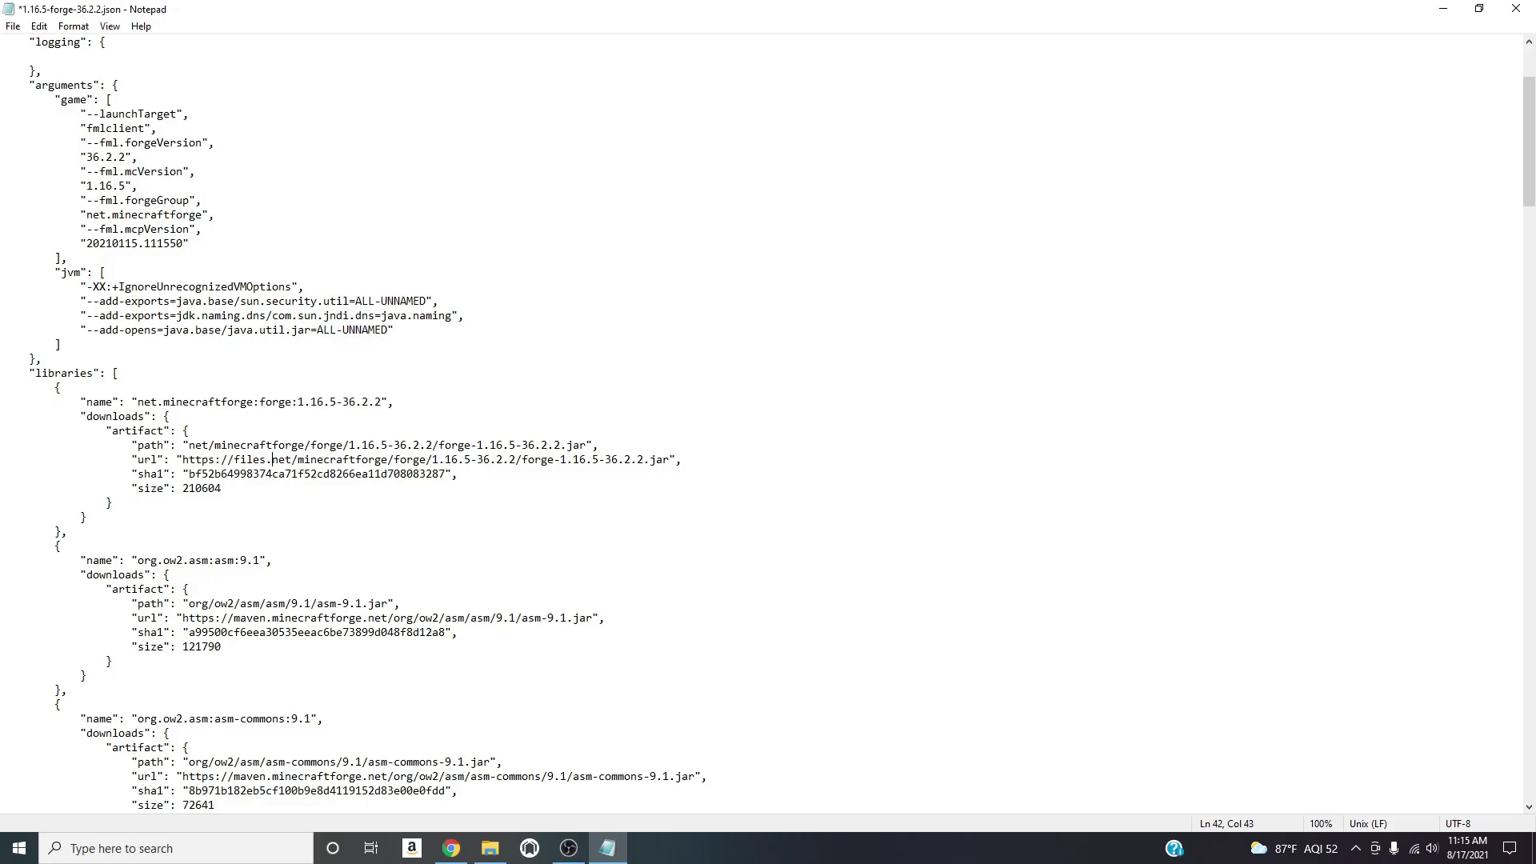
text(minec)
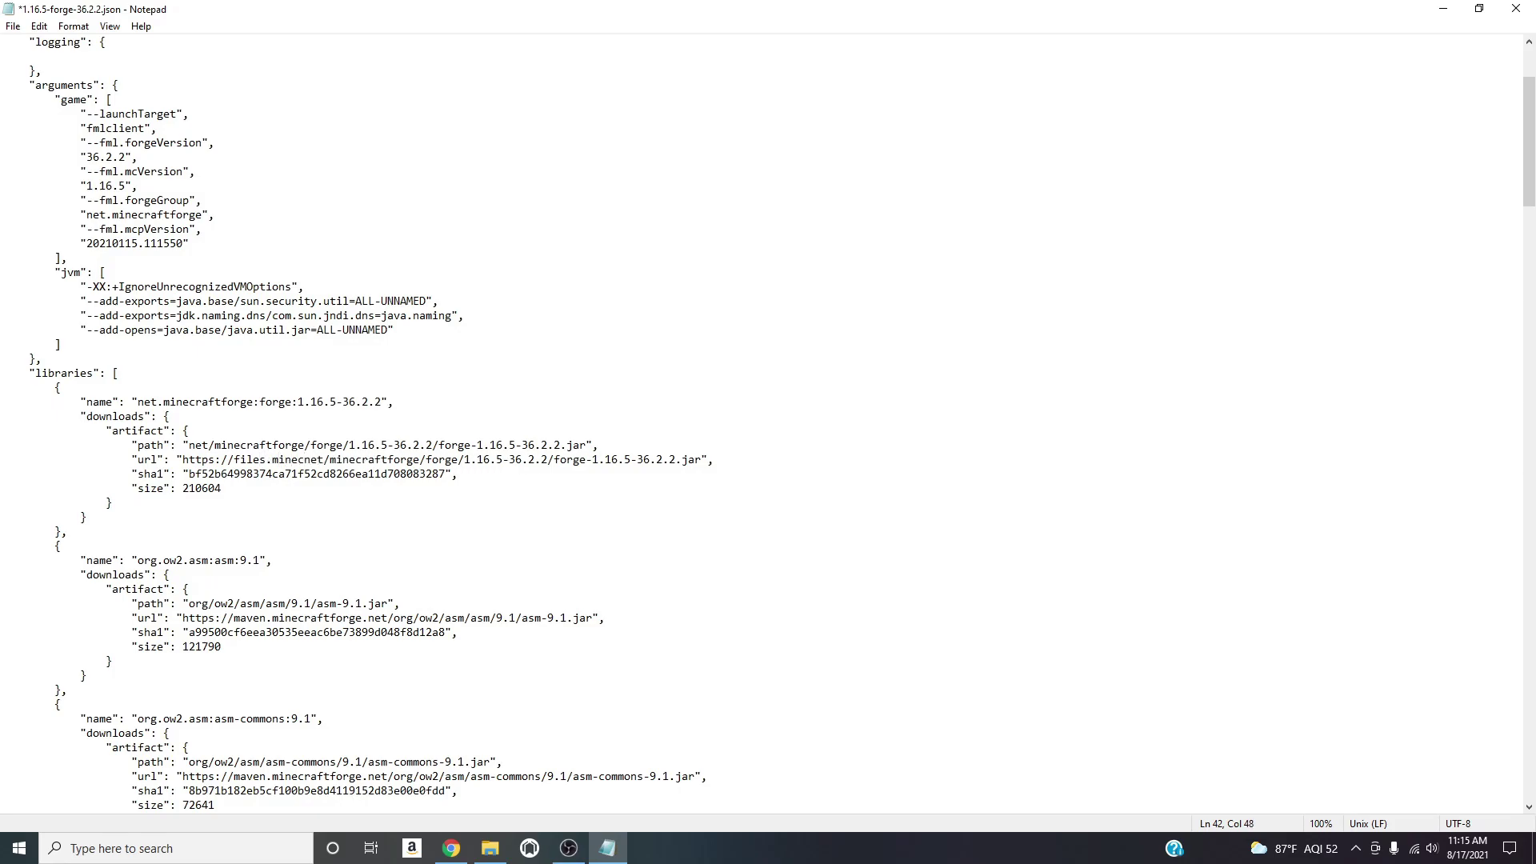
text(r)
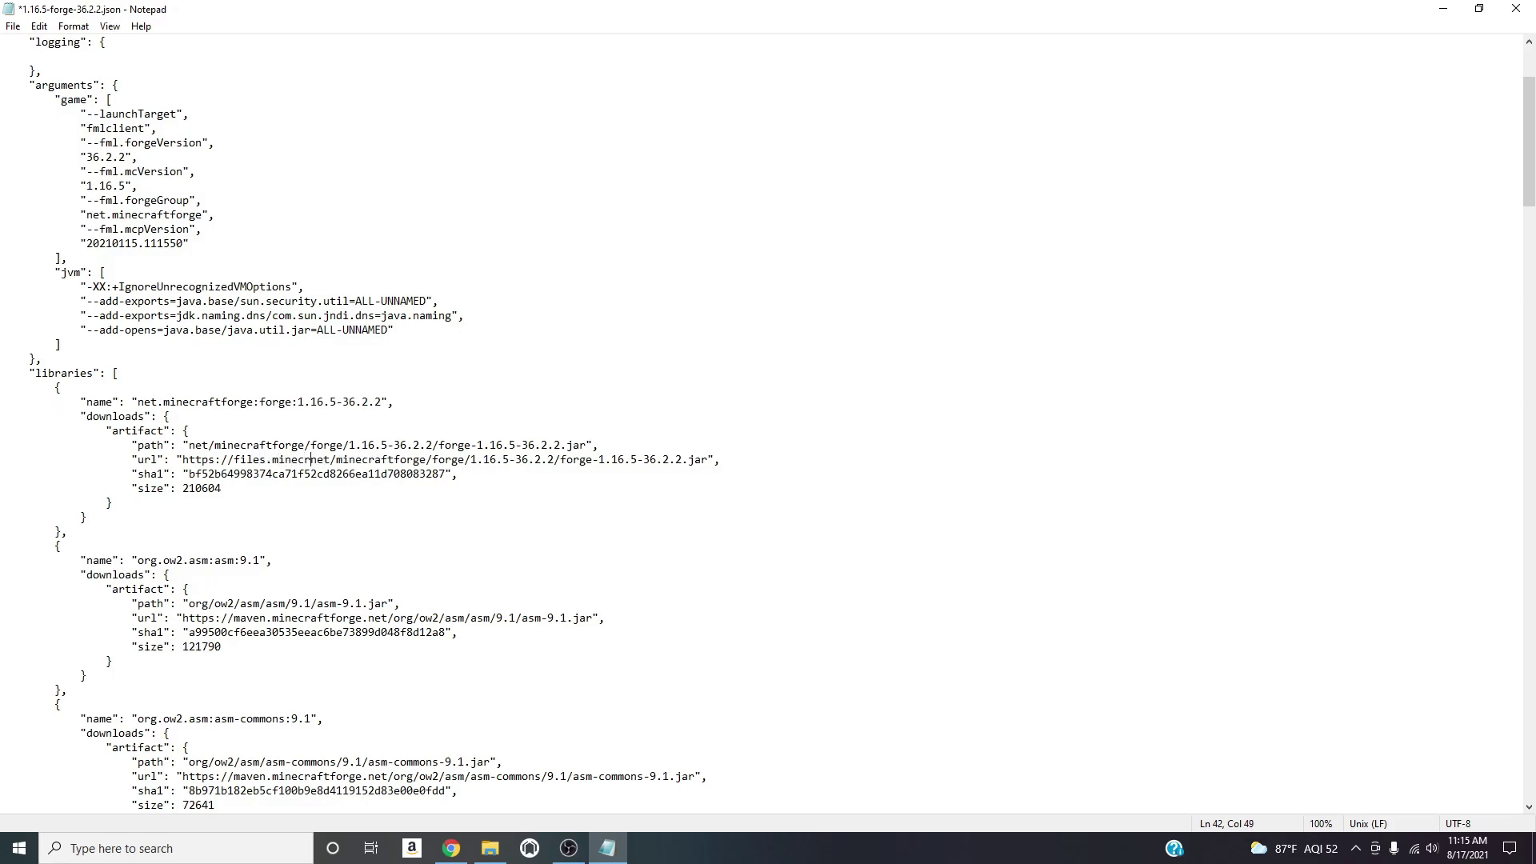
text(aftforge)
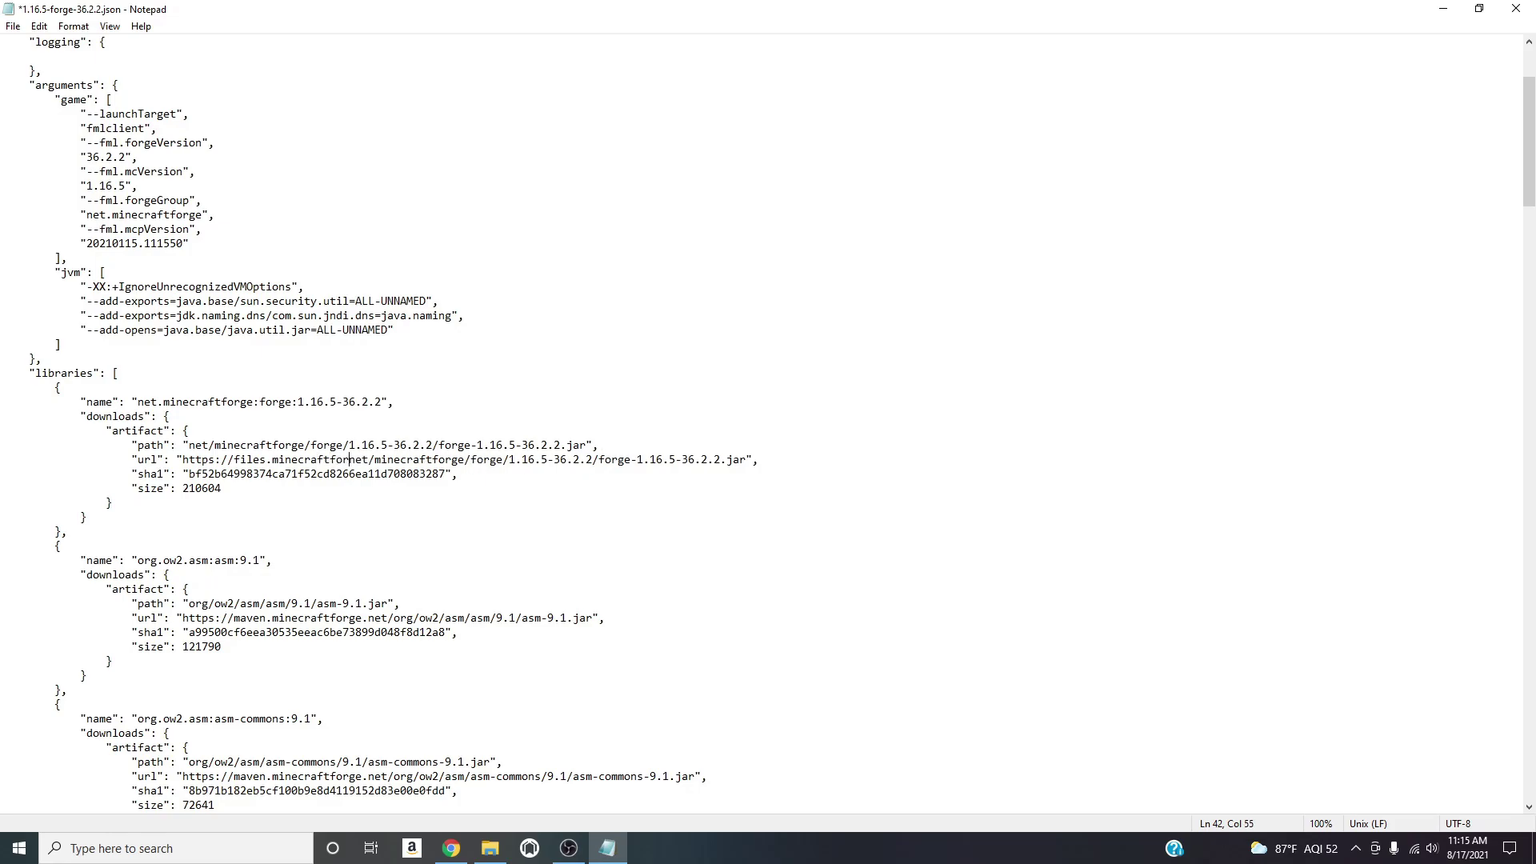
text(.)
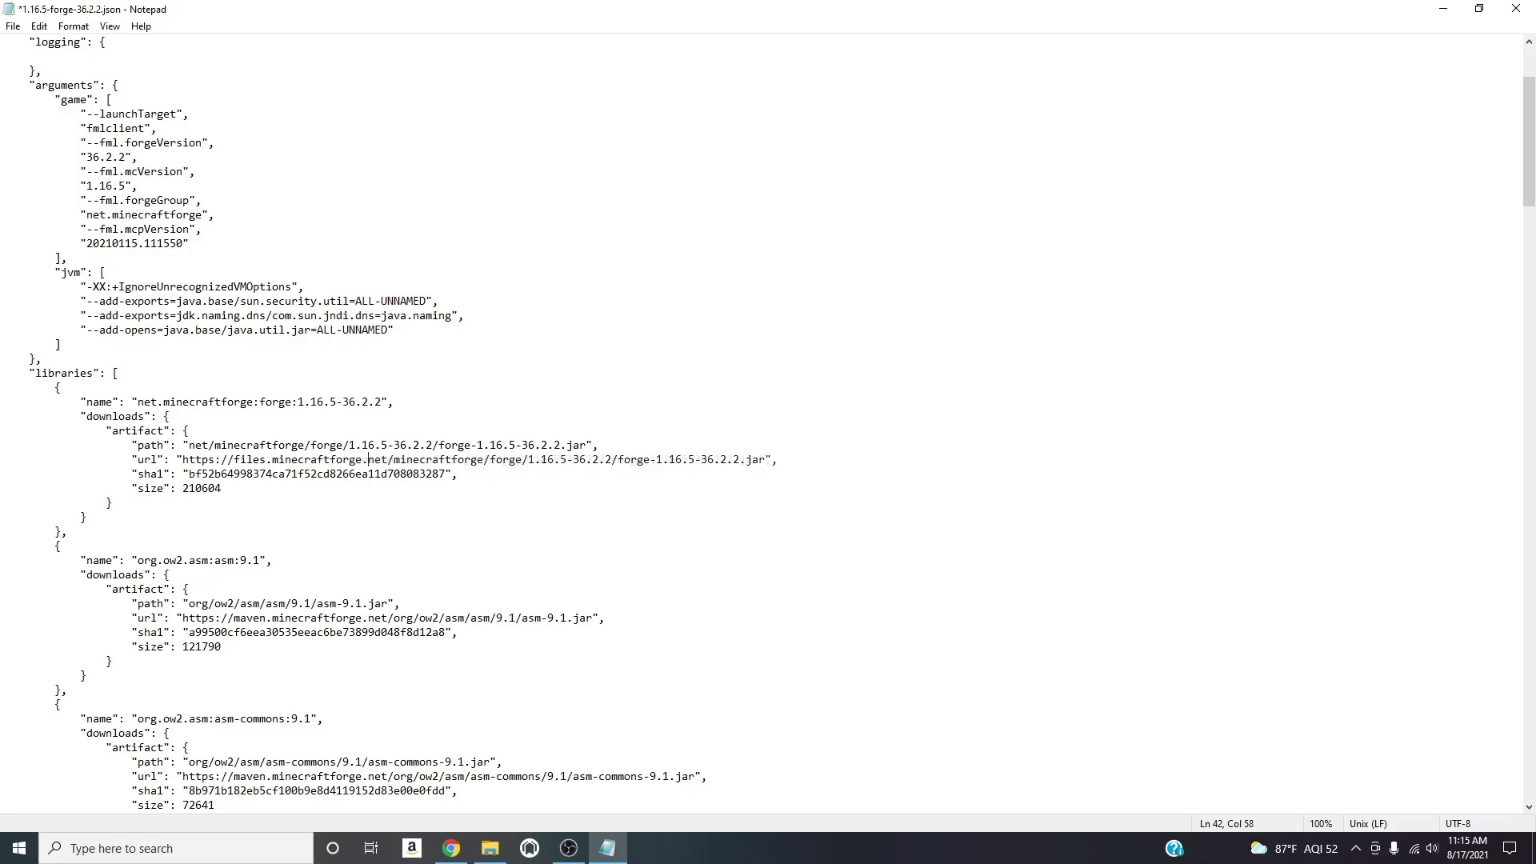
text(net/)
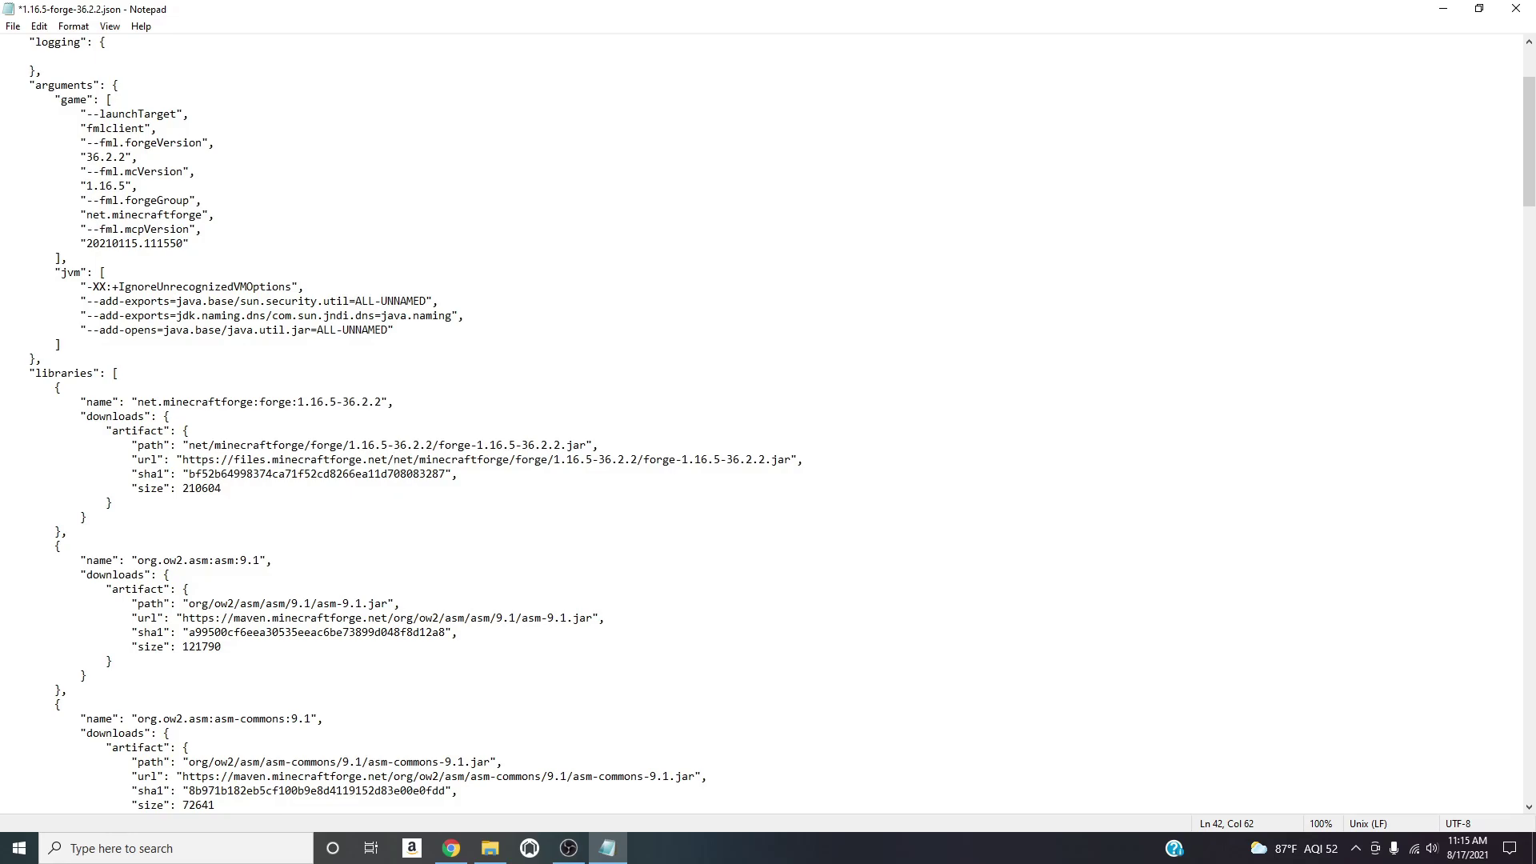
text(mavwn)
key(BackSpace)
key(BackSpace)
text(en)
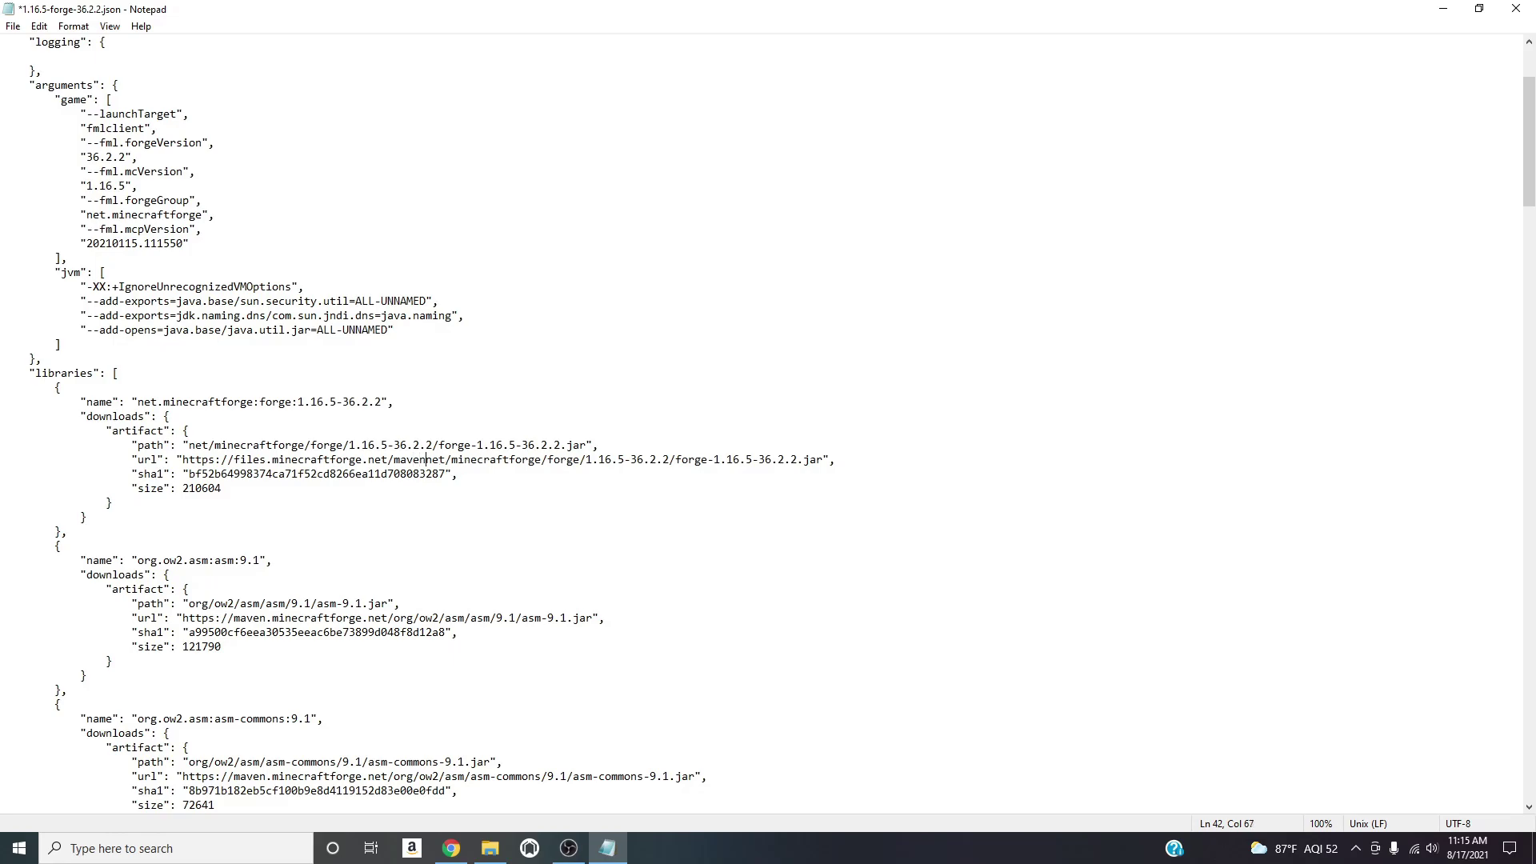
text(/)
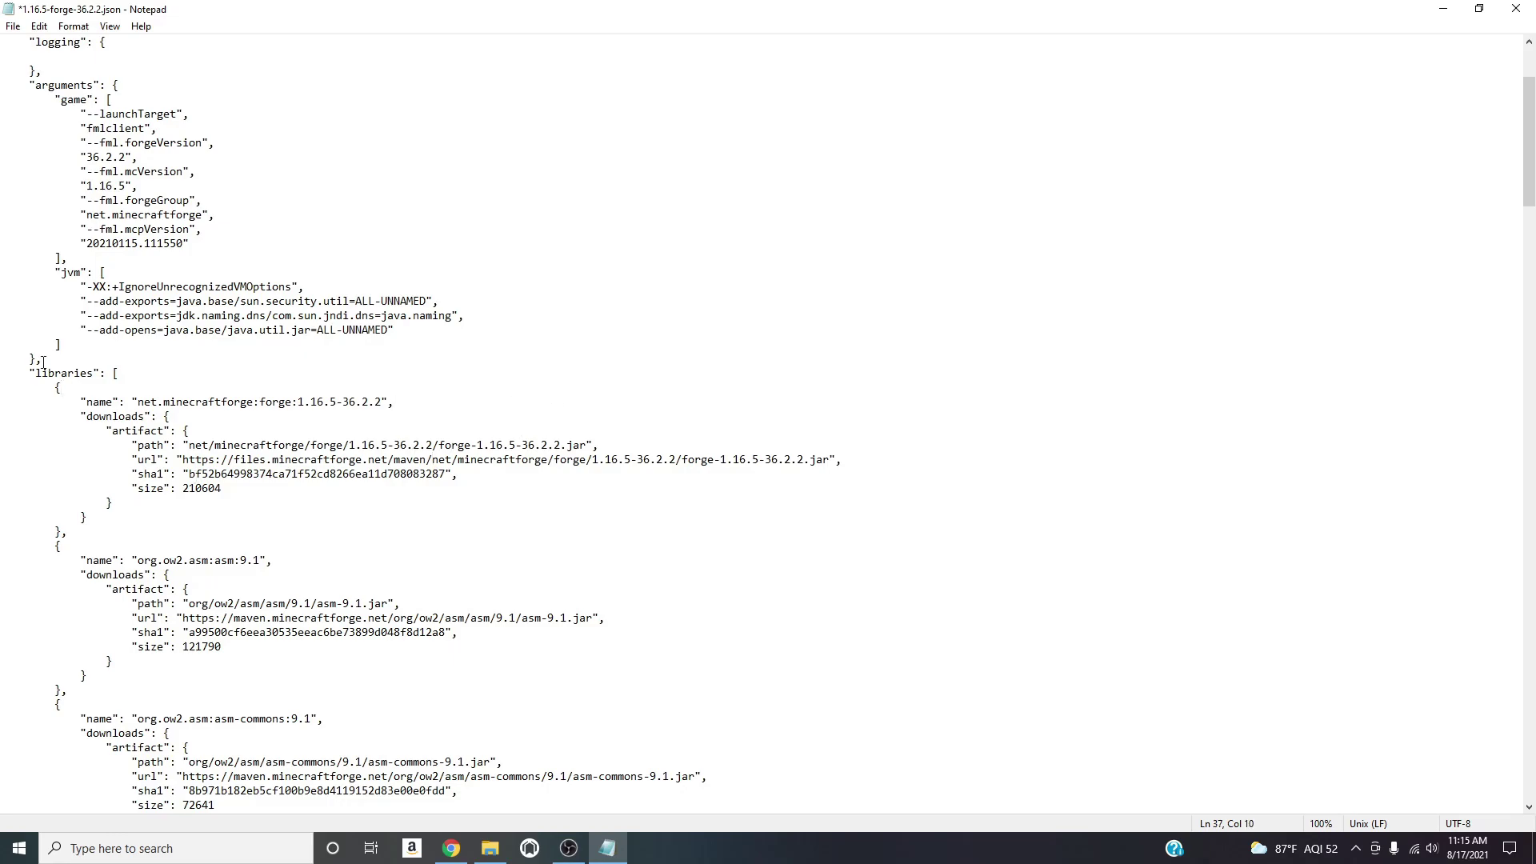
Save the edited JSON file and close Notepad.
click(13, 26)
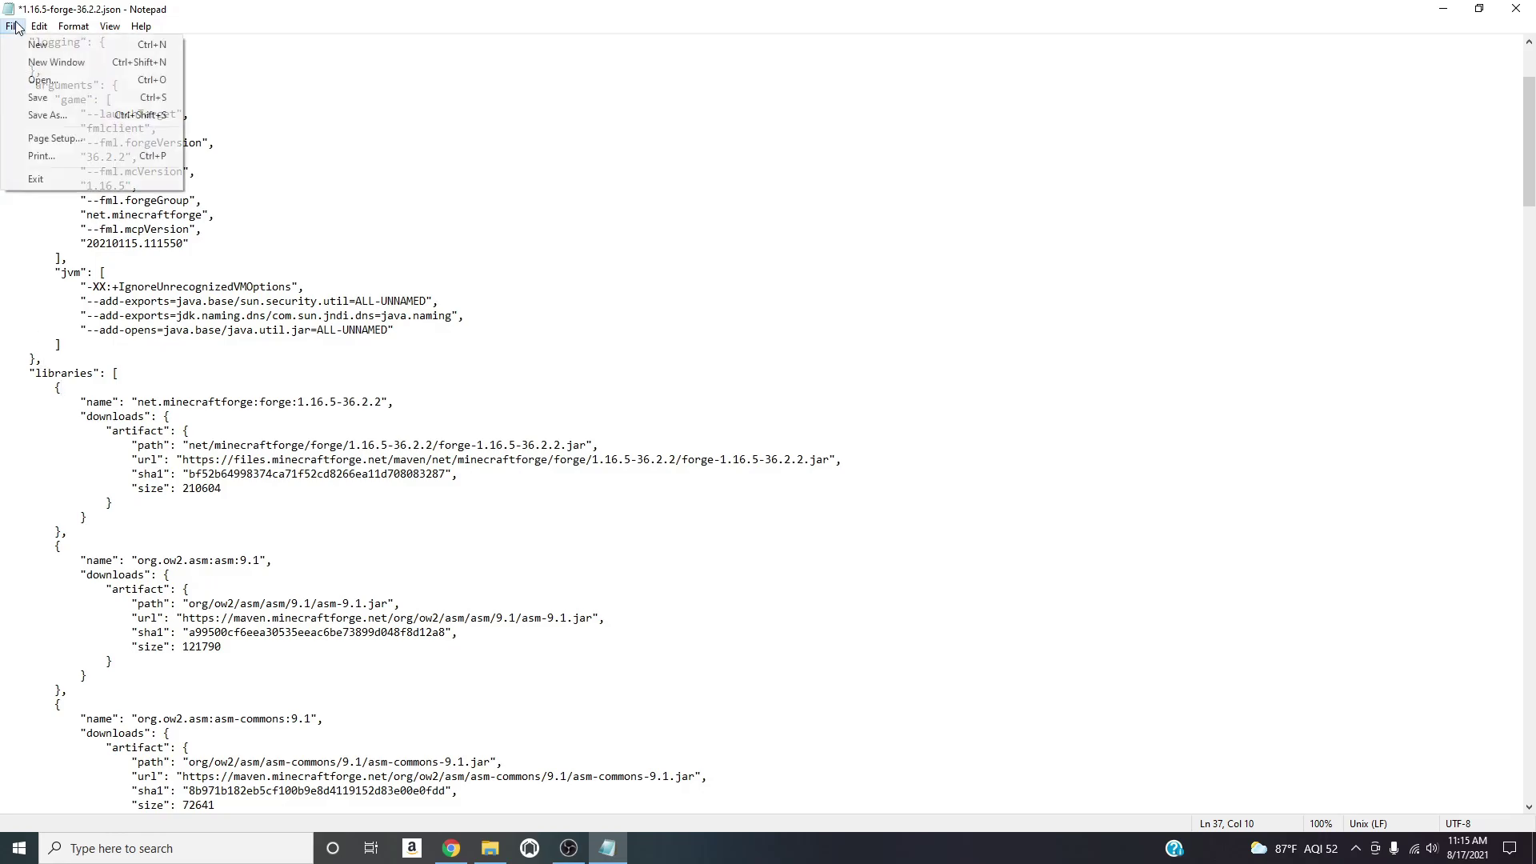
click(51, 99)
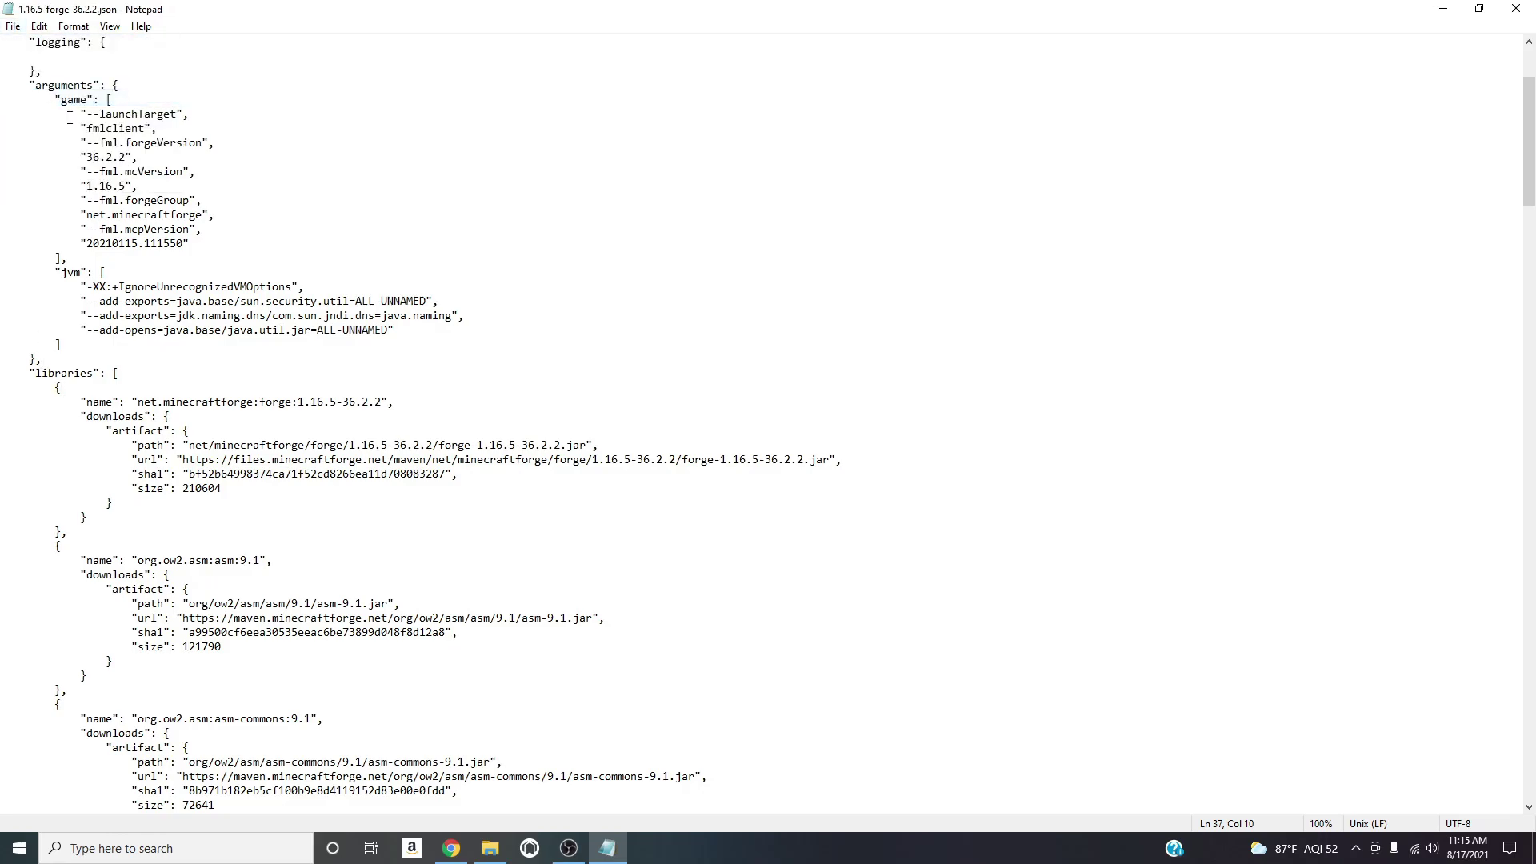
click(1516, 8)
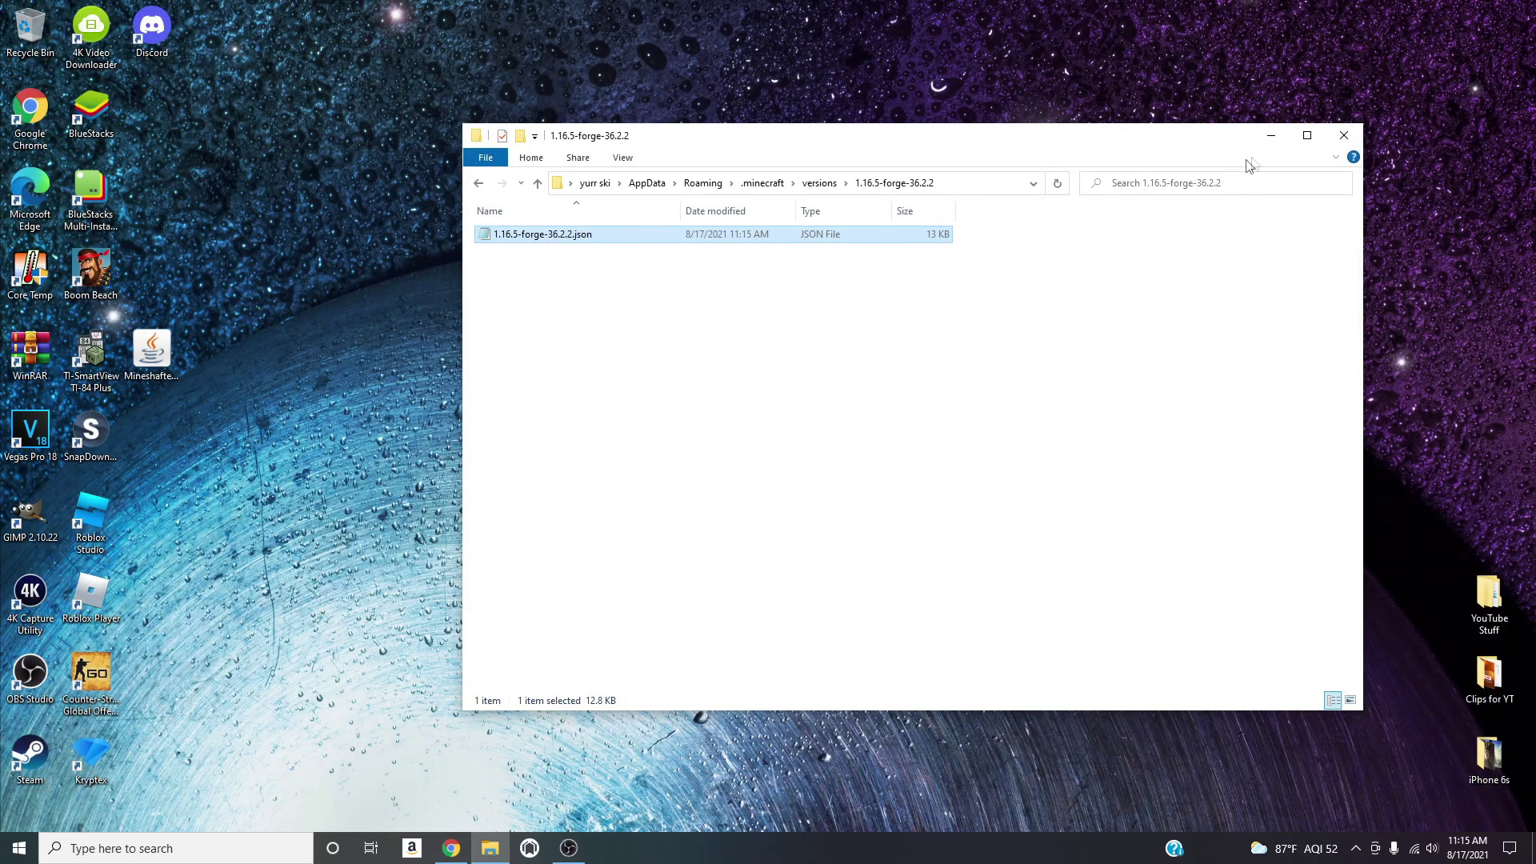
Close the folder window, start the Mineshafter launcher, and save the profile with release 1.16.5.
click(1344, 135)
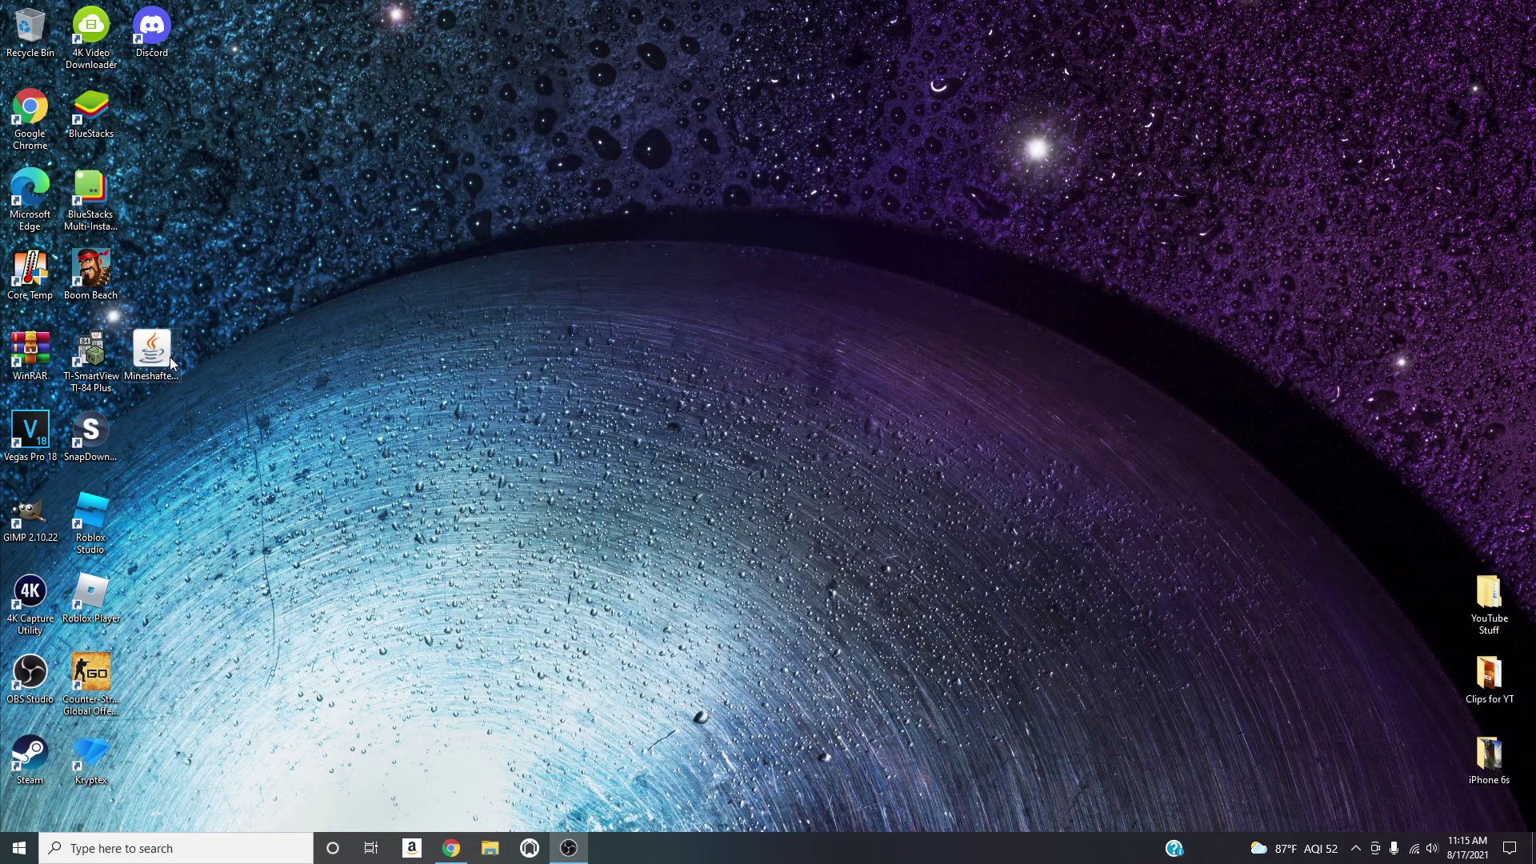
double_click(171, 363)
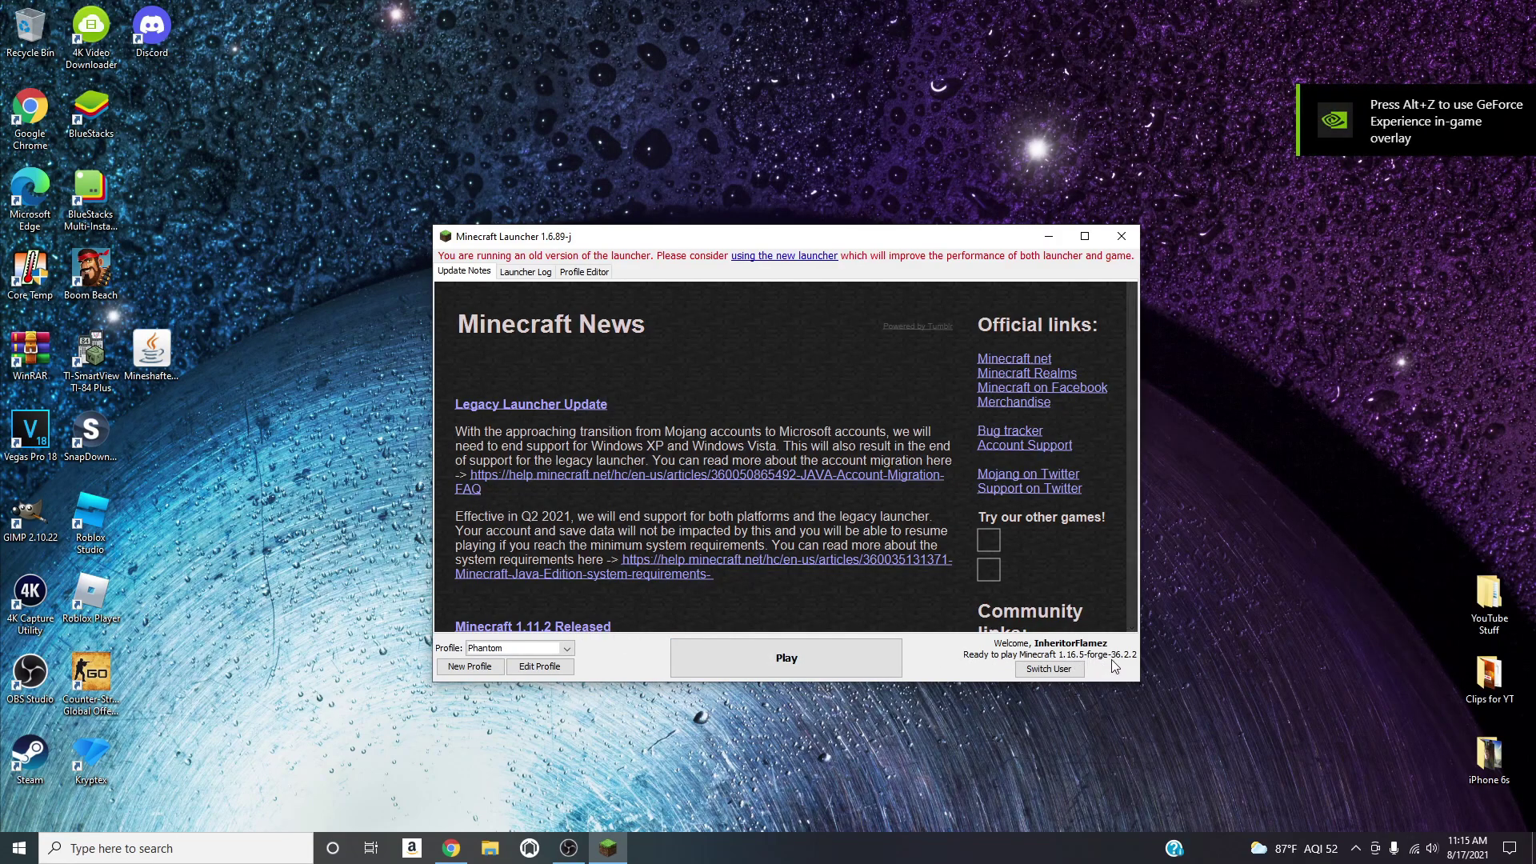
click(539, 666)
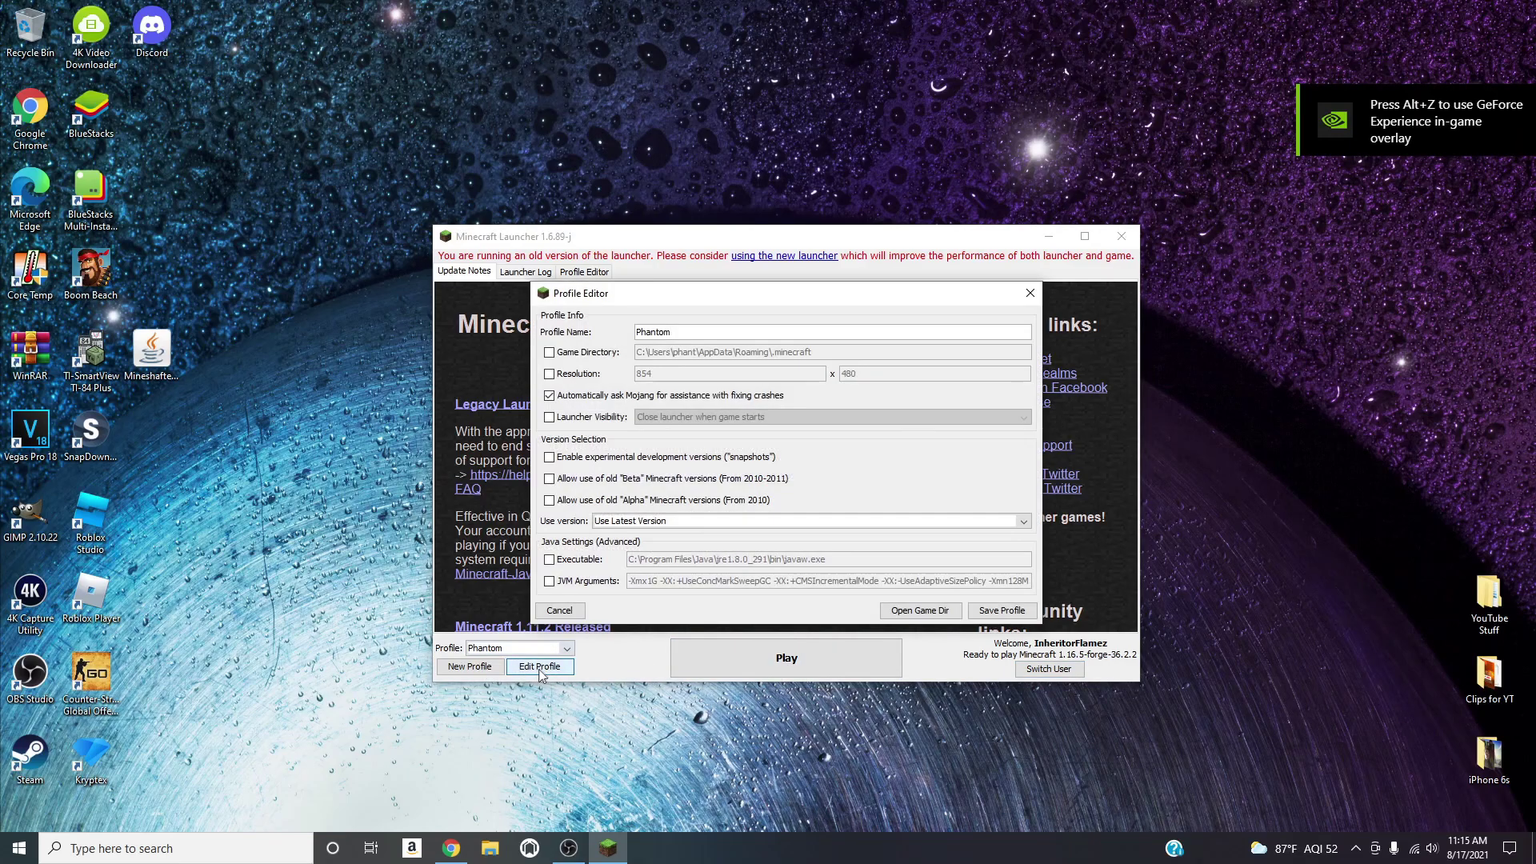
click(632, 521)
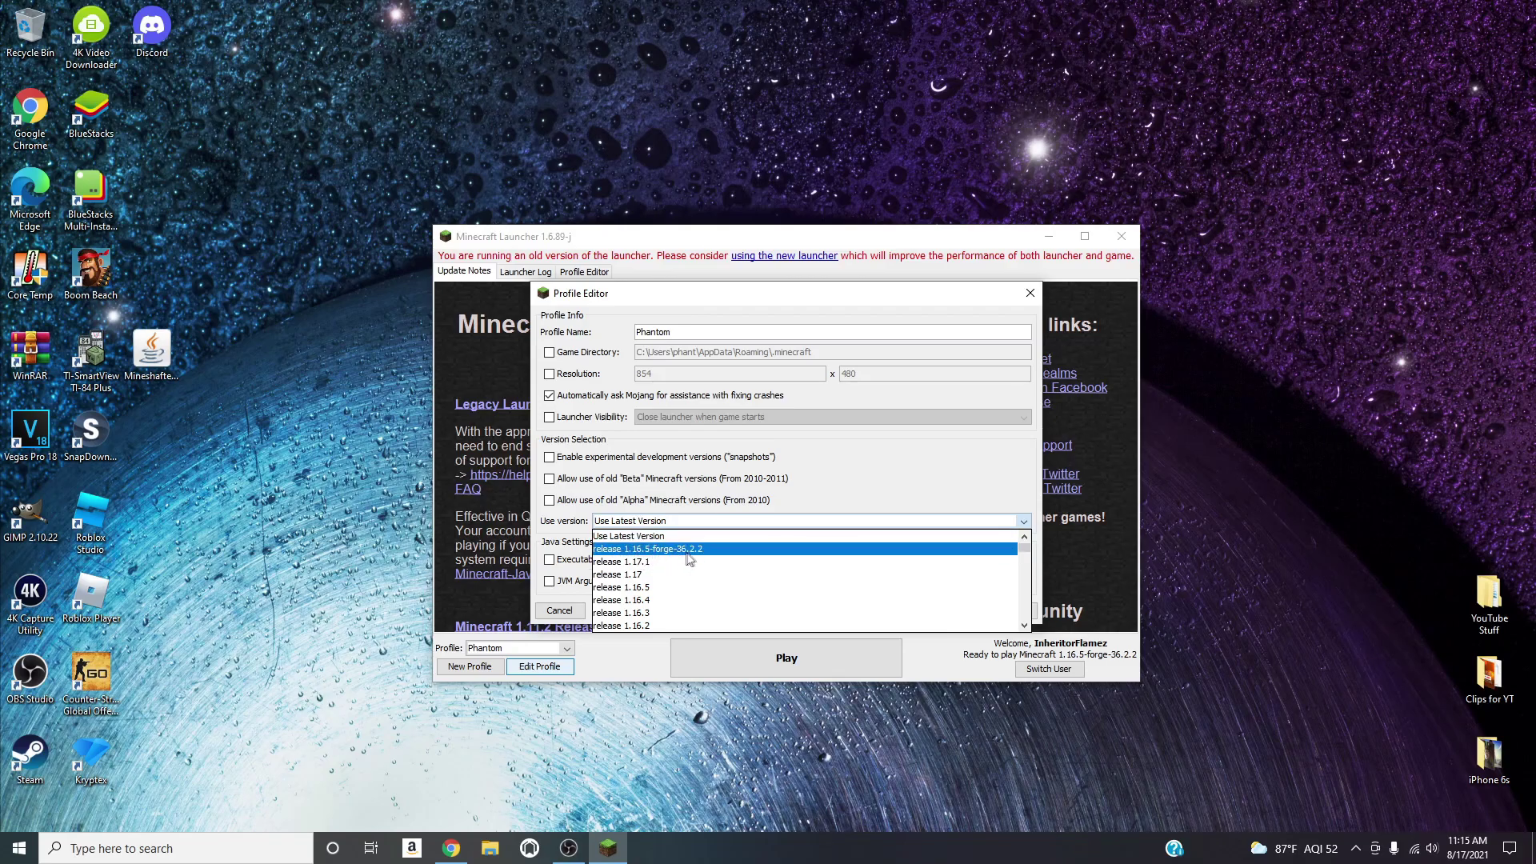
click(654, 589)
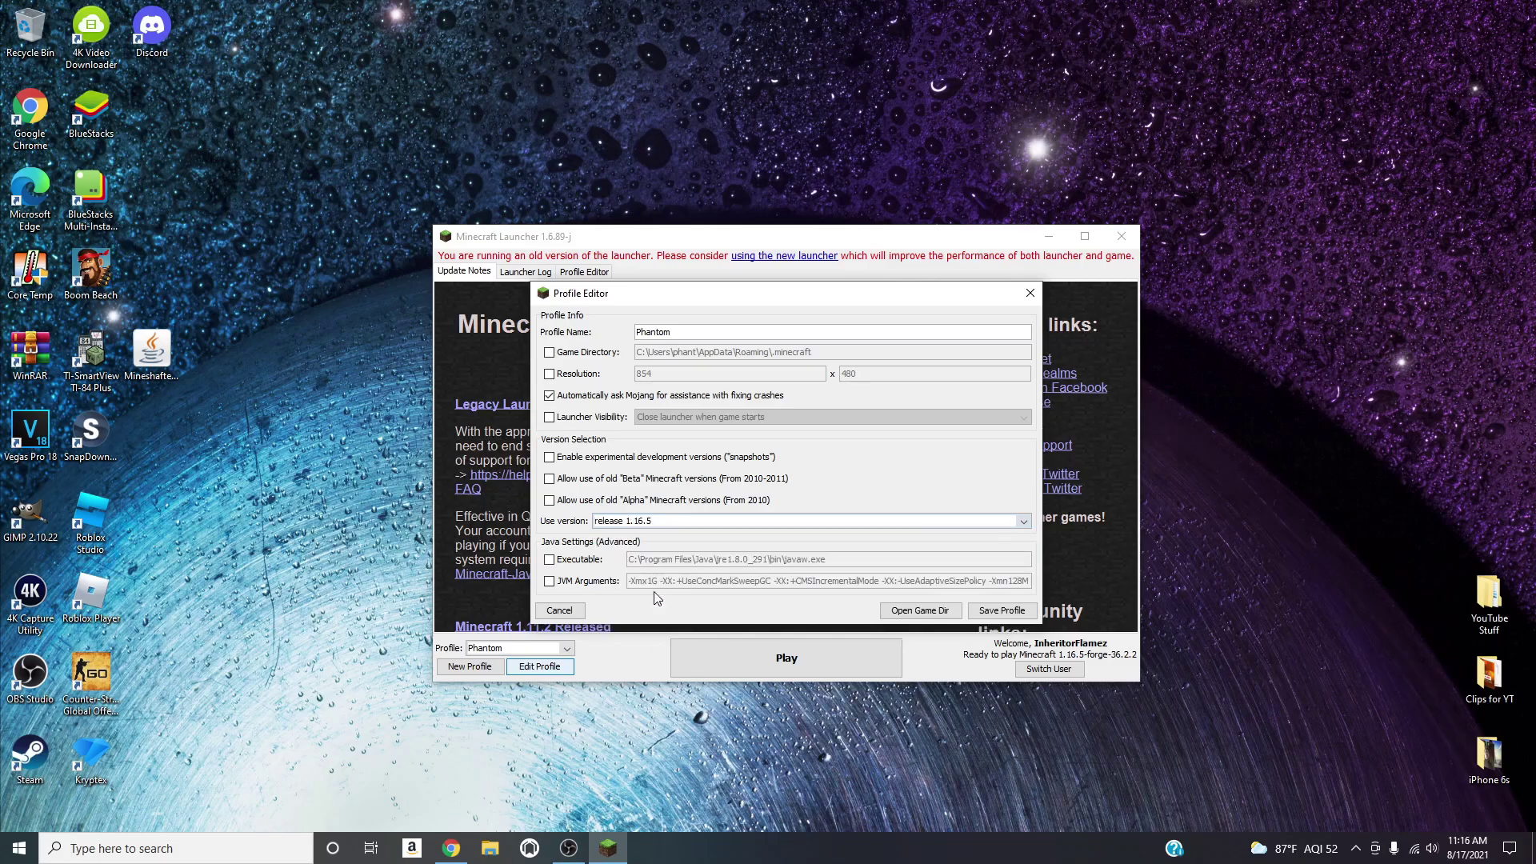
click(992, 605)
Change the profile version to release 1.16.5-forge-36.2.2, save it, and minimize the launcher.
click(538, 666)
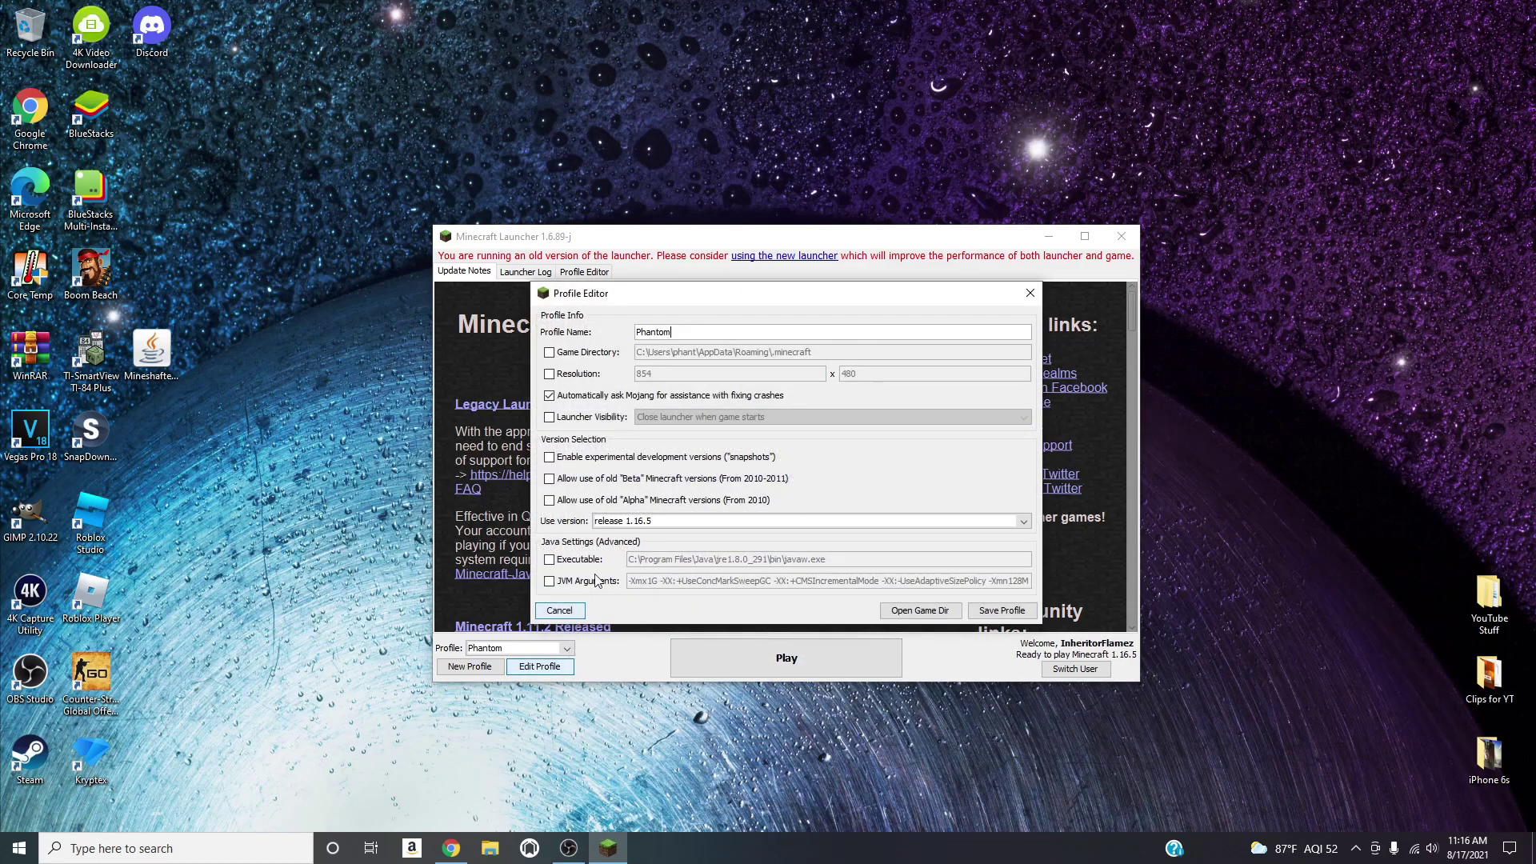
click(643, 522)
key(Down)
key(Down)
key(Down)
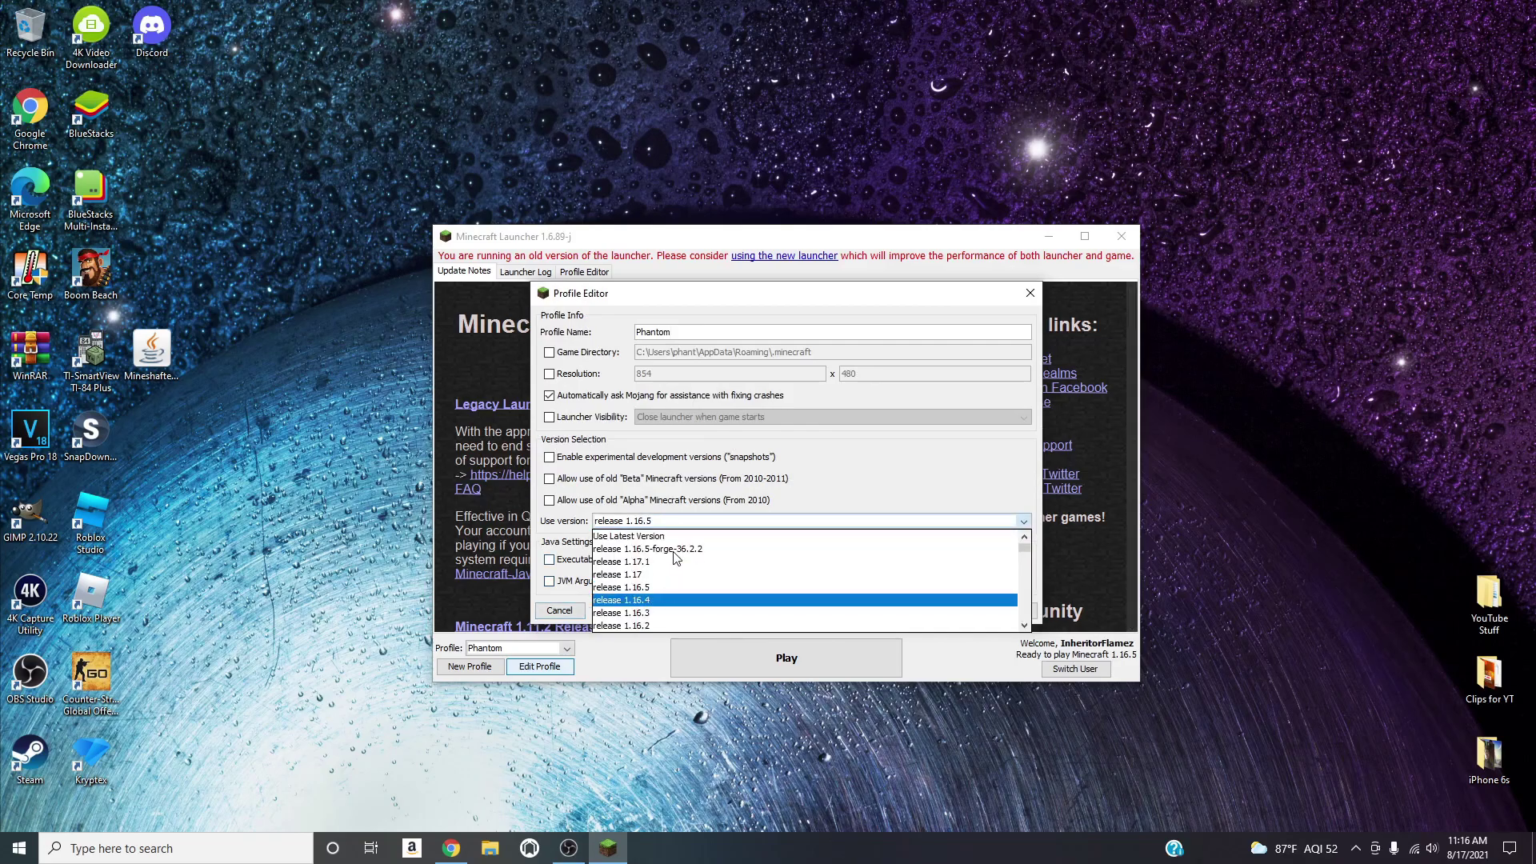
click(676, 549)
click(992, 609)
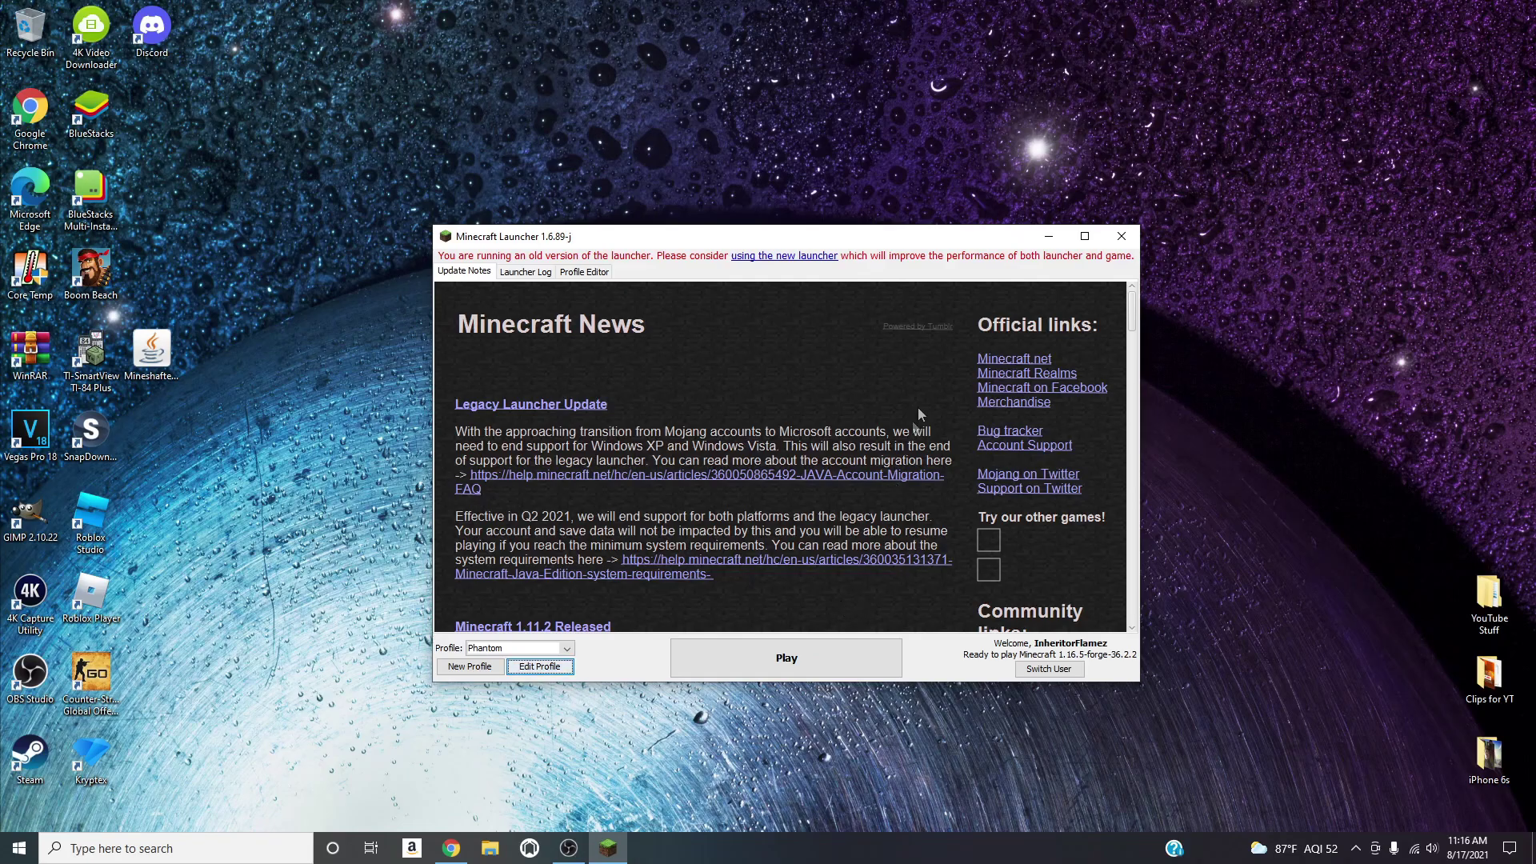
click(1049, 239)
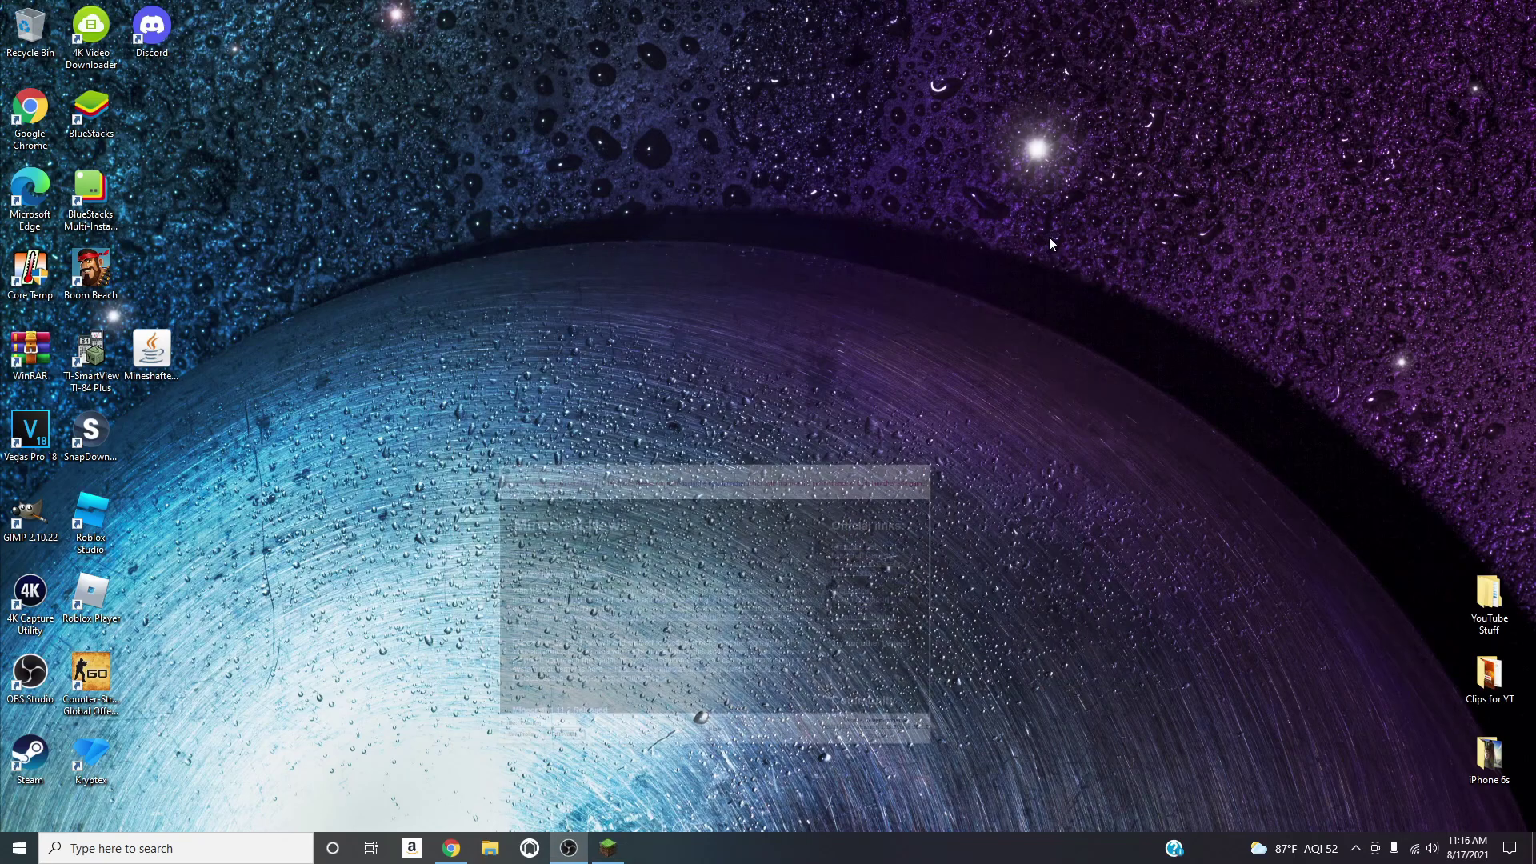
Close the launcher and search the web for 'minecraft mods' in the browser.
click(608, 847)
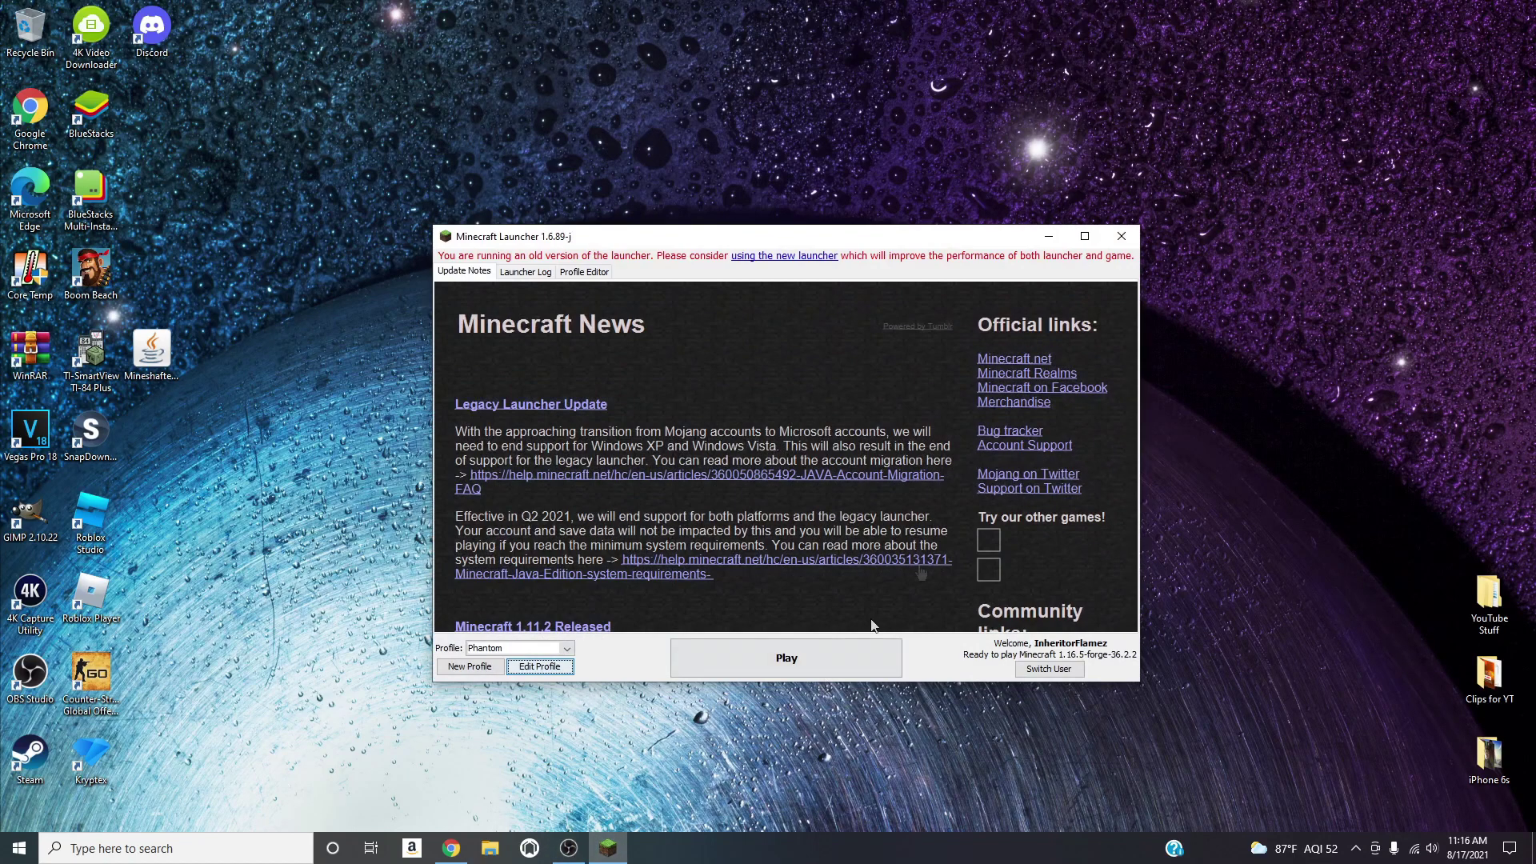
click(1130, 243)
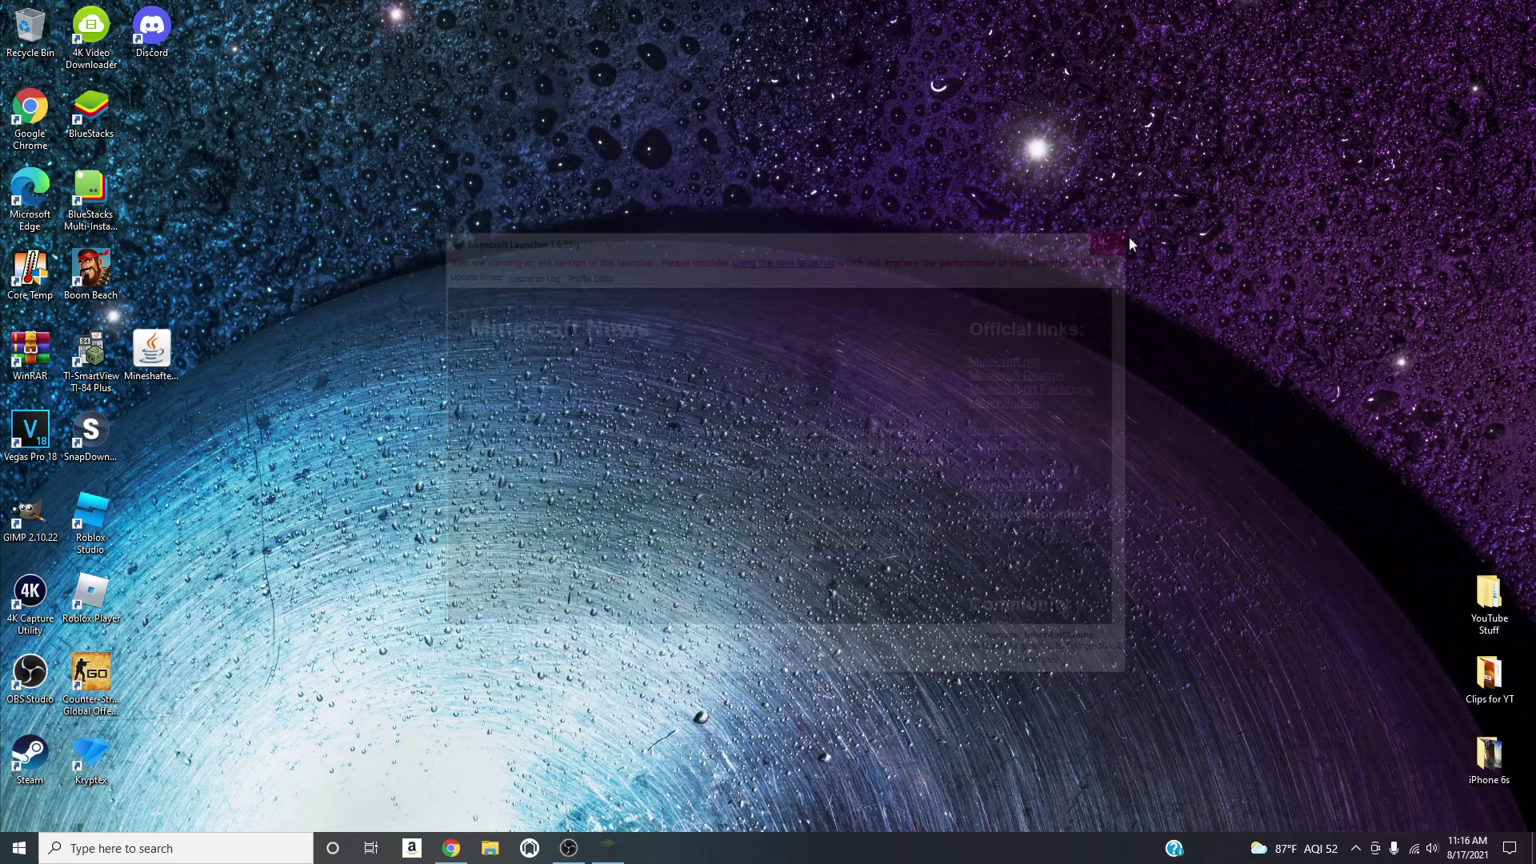
click(451, 847)
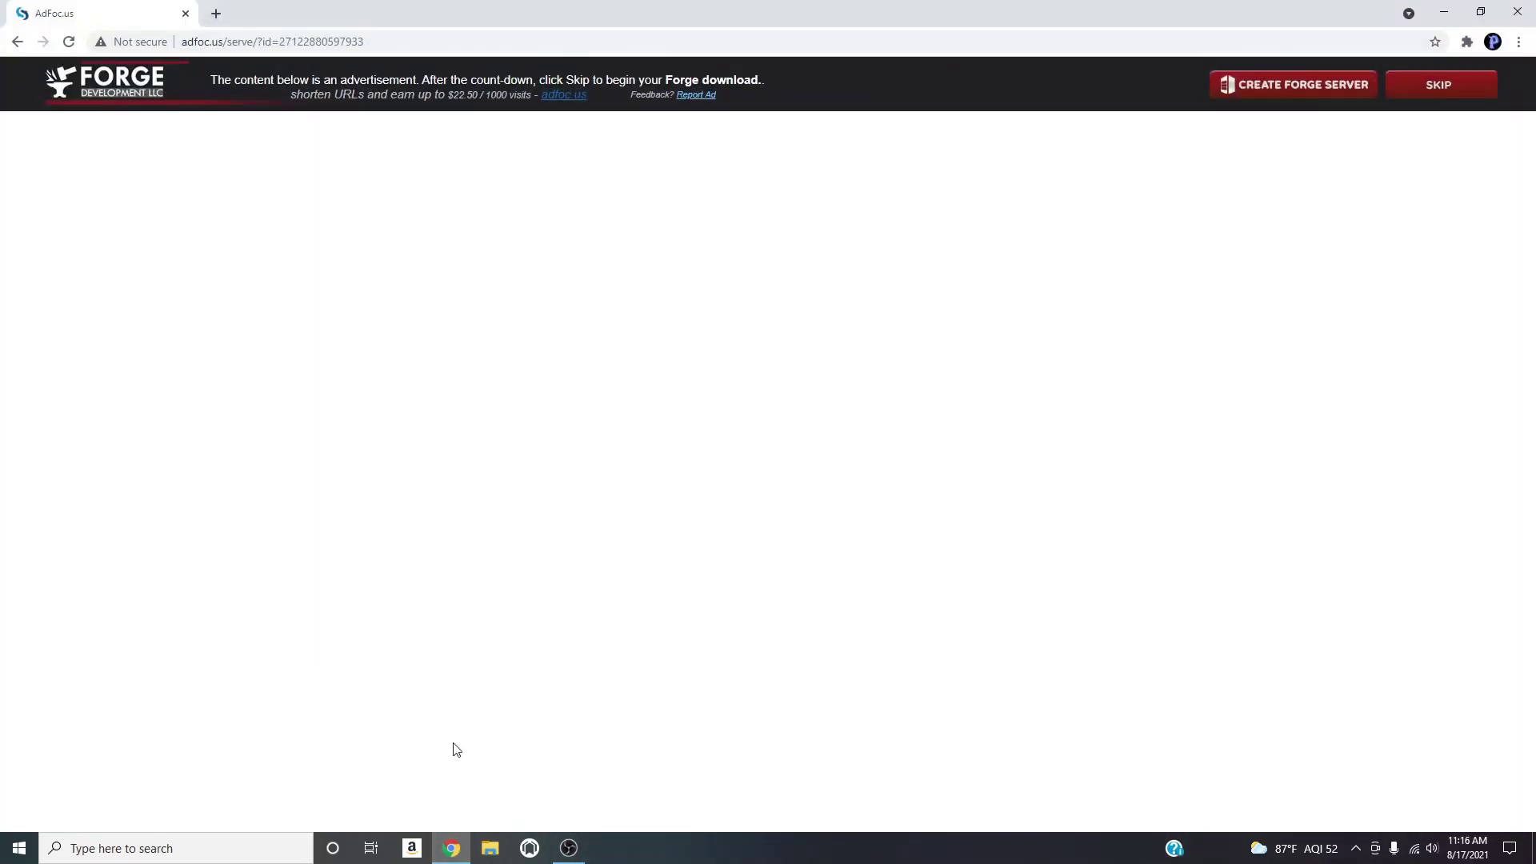
click(367, 42)
text(minecraft mods)
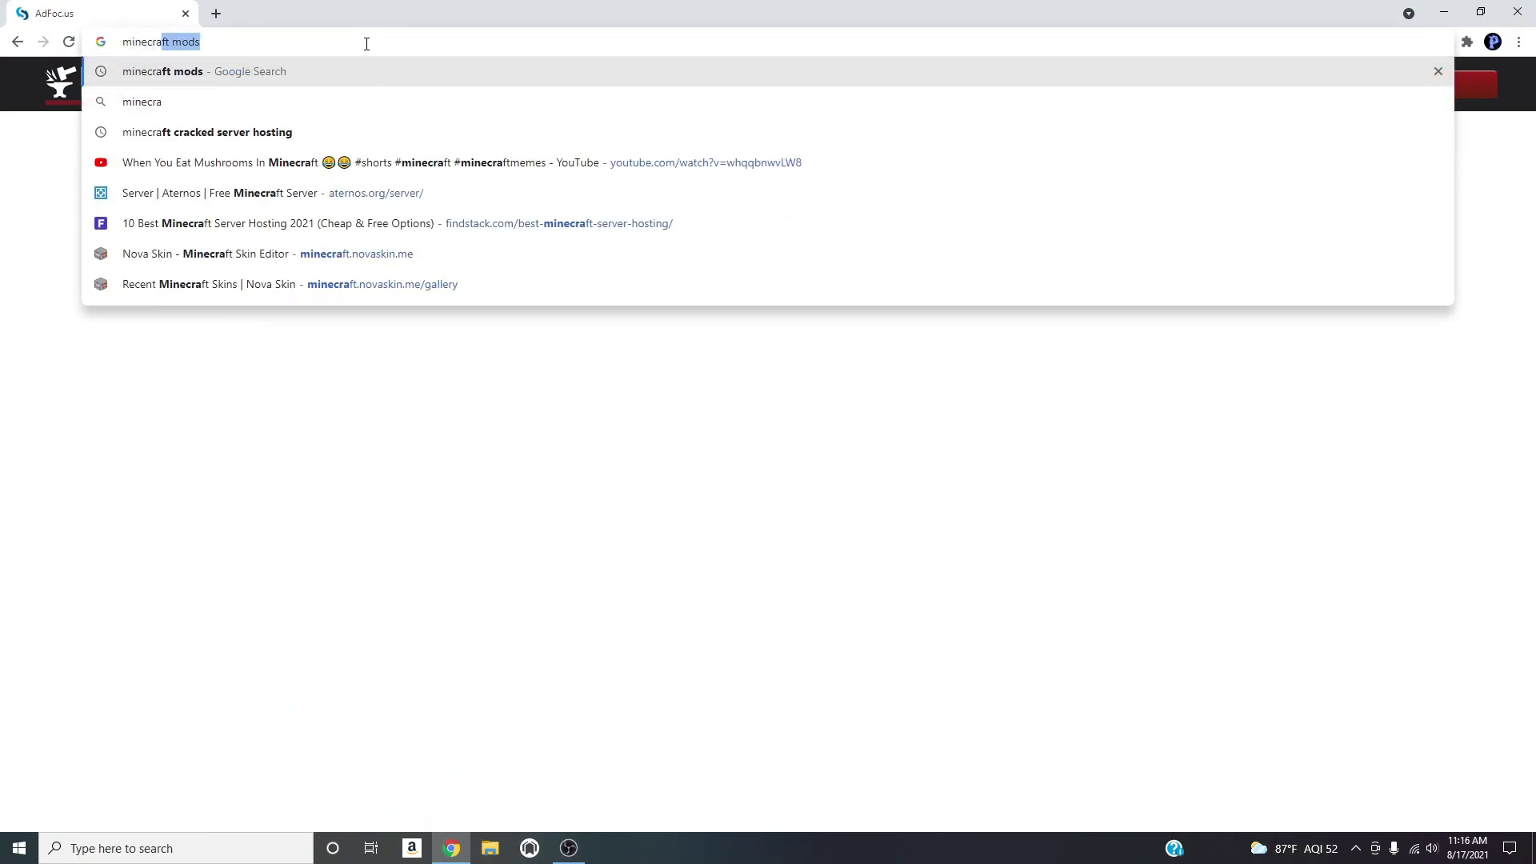
key(Return)
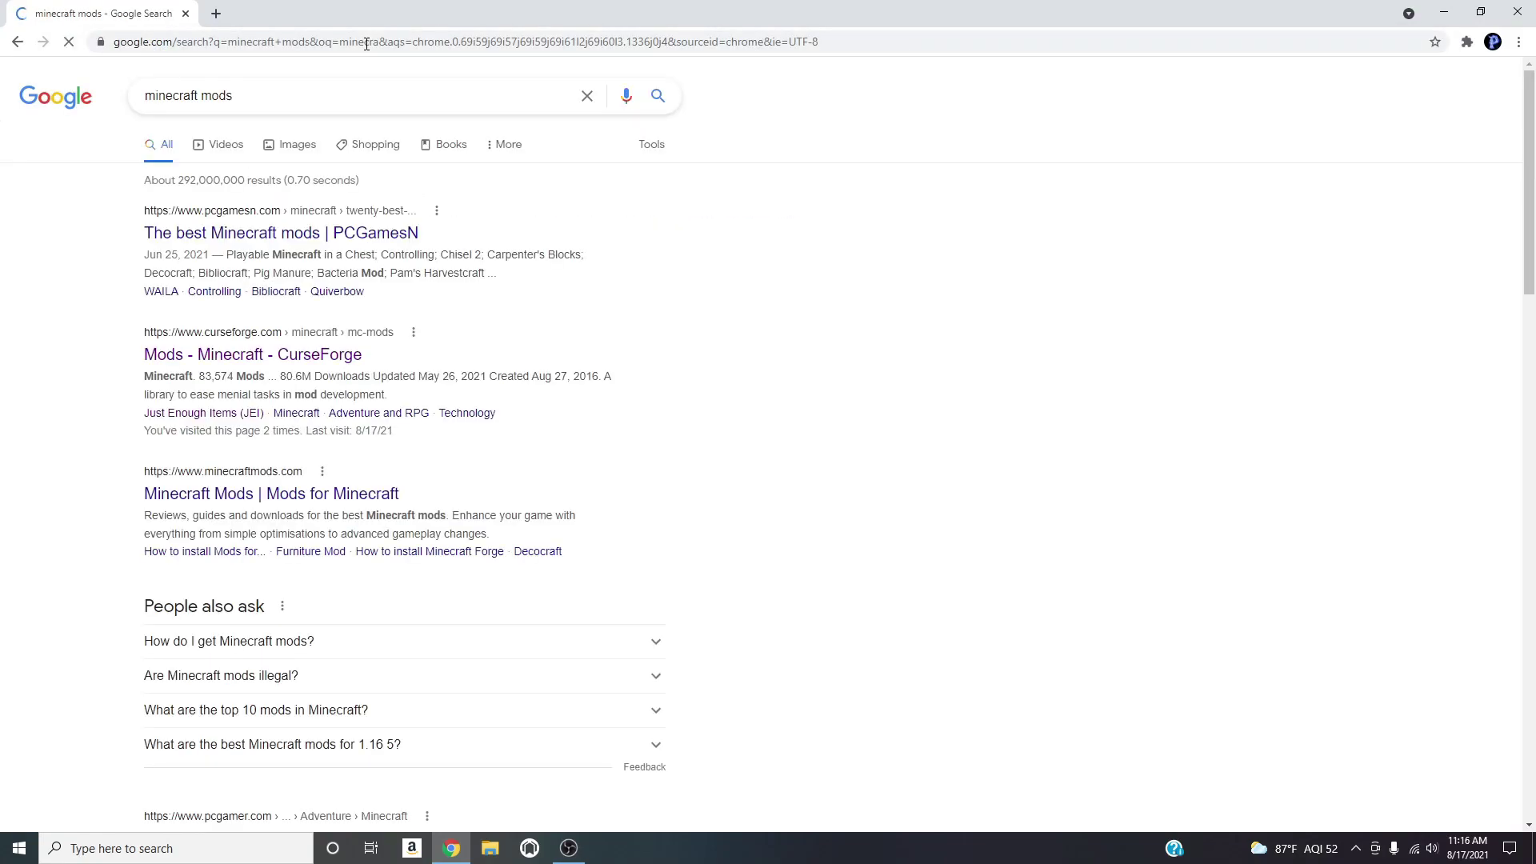
Open the CurseForge Minecraft mods listing and filter it to game version 1.16.5.
click(298, 359)
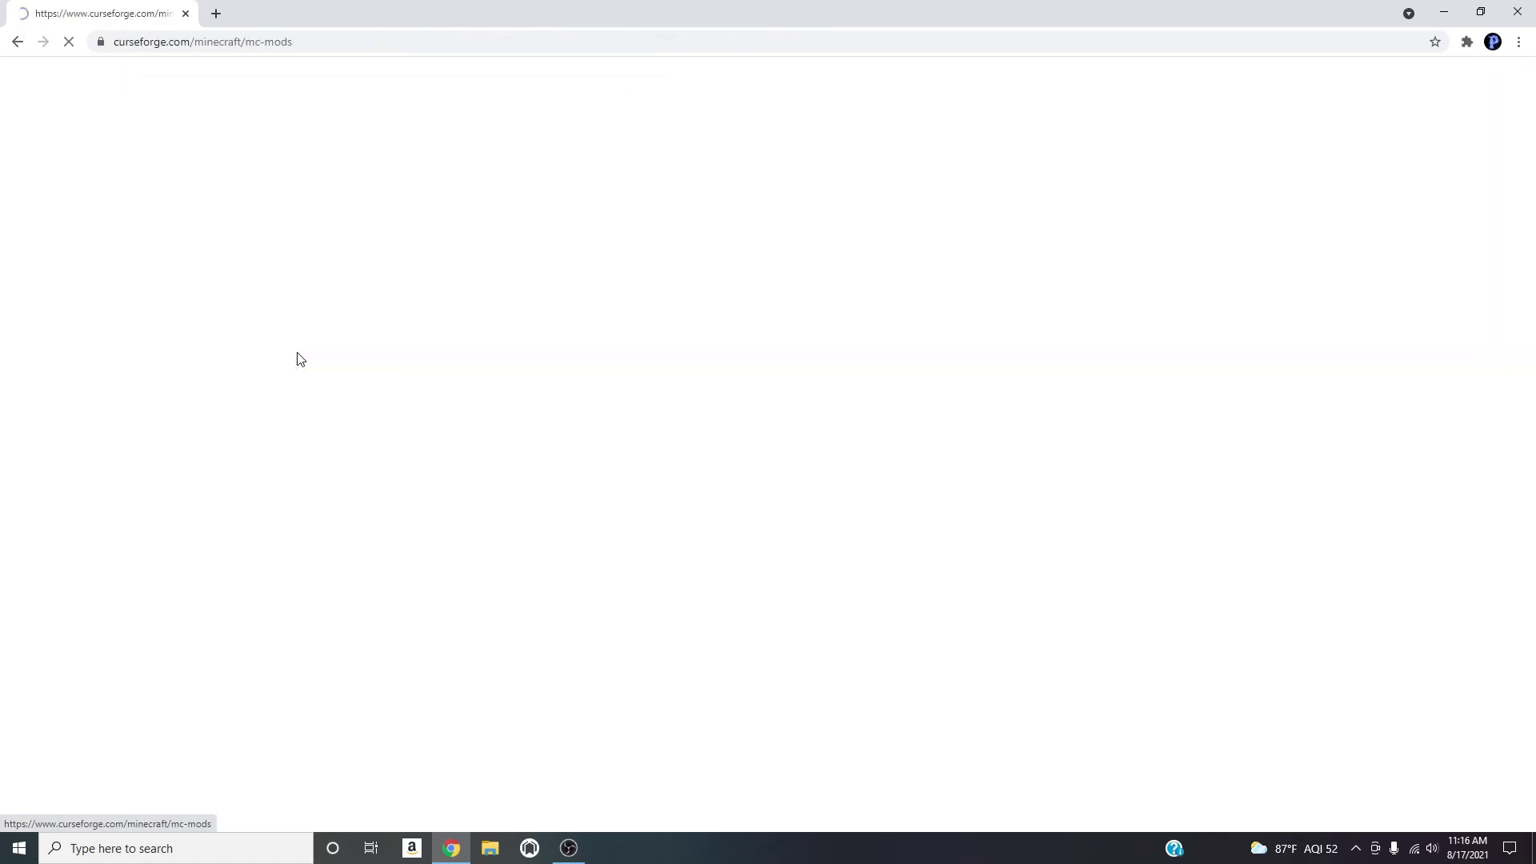
scroll(691, 392, down, 3)
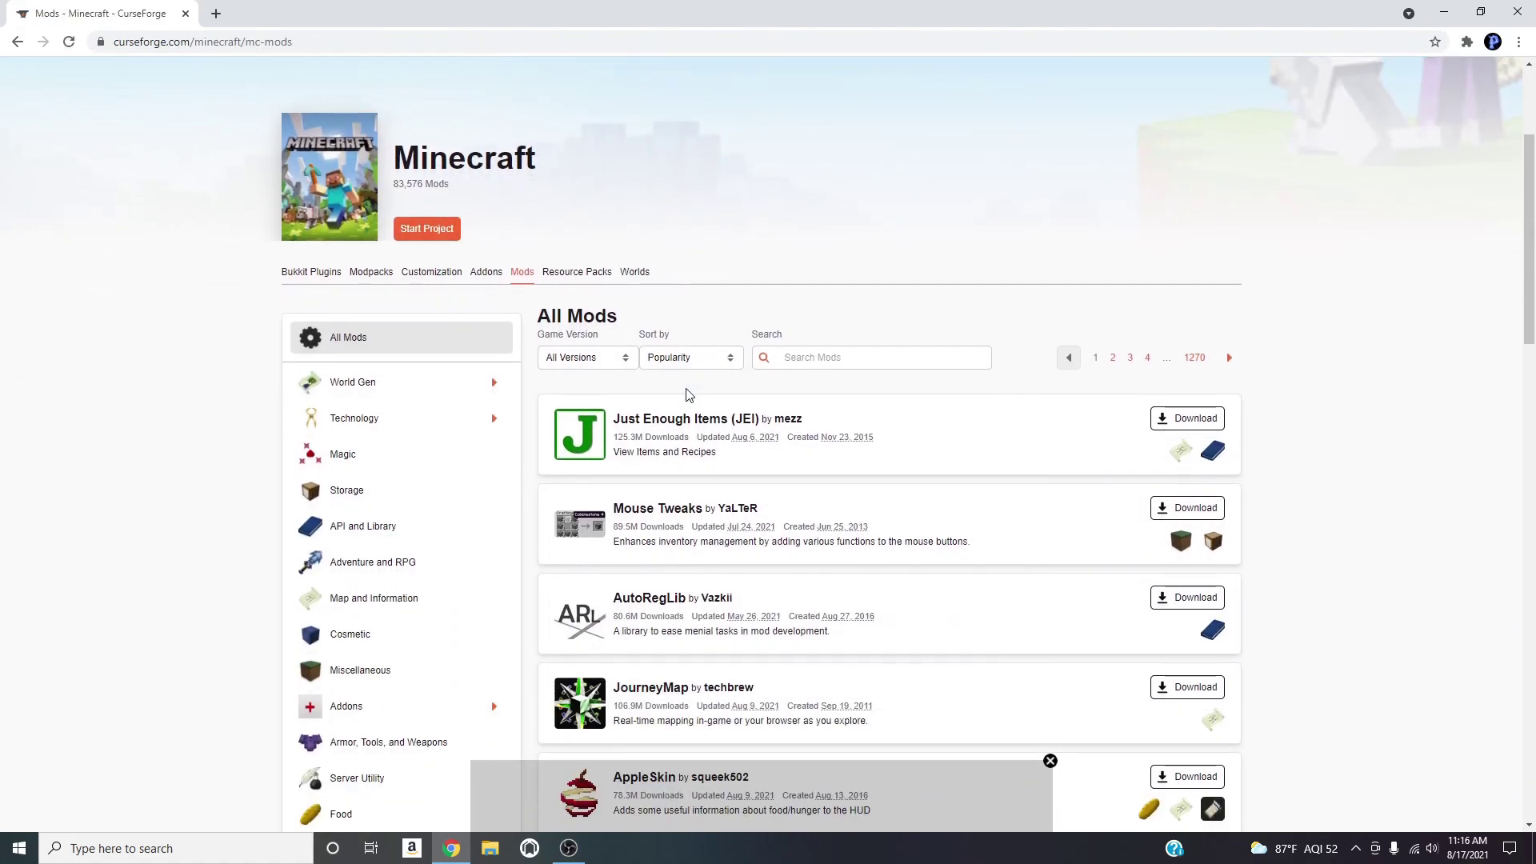
scroll(690, 395, down, 1)
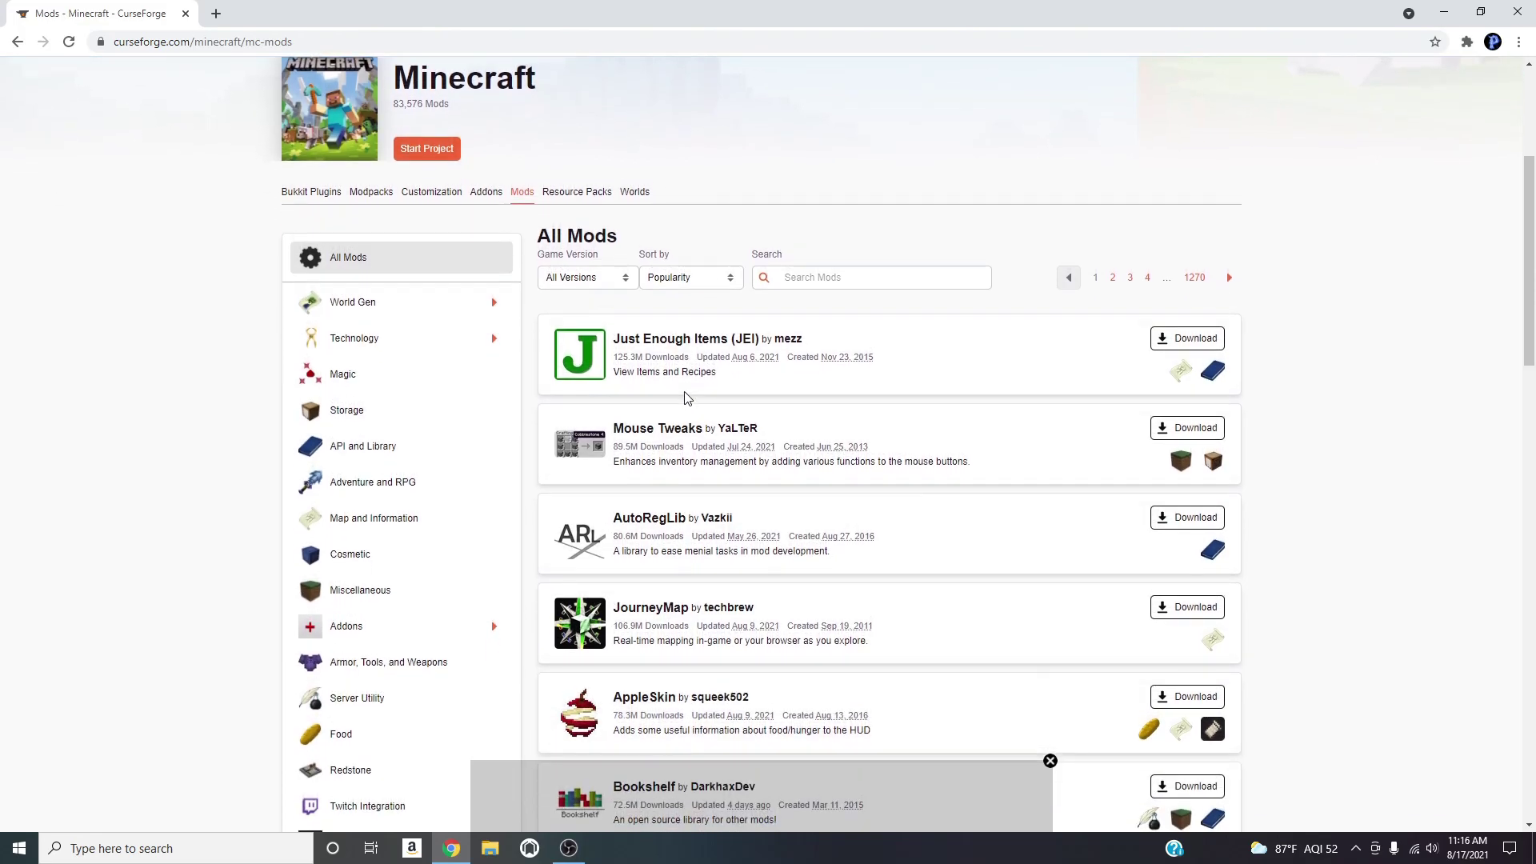
click(592, 278)
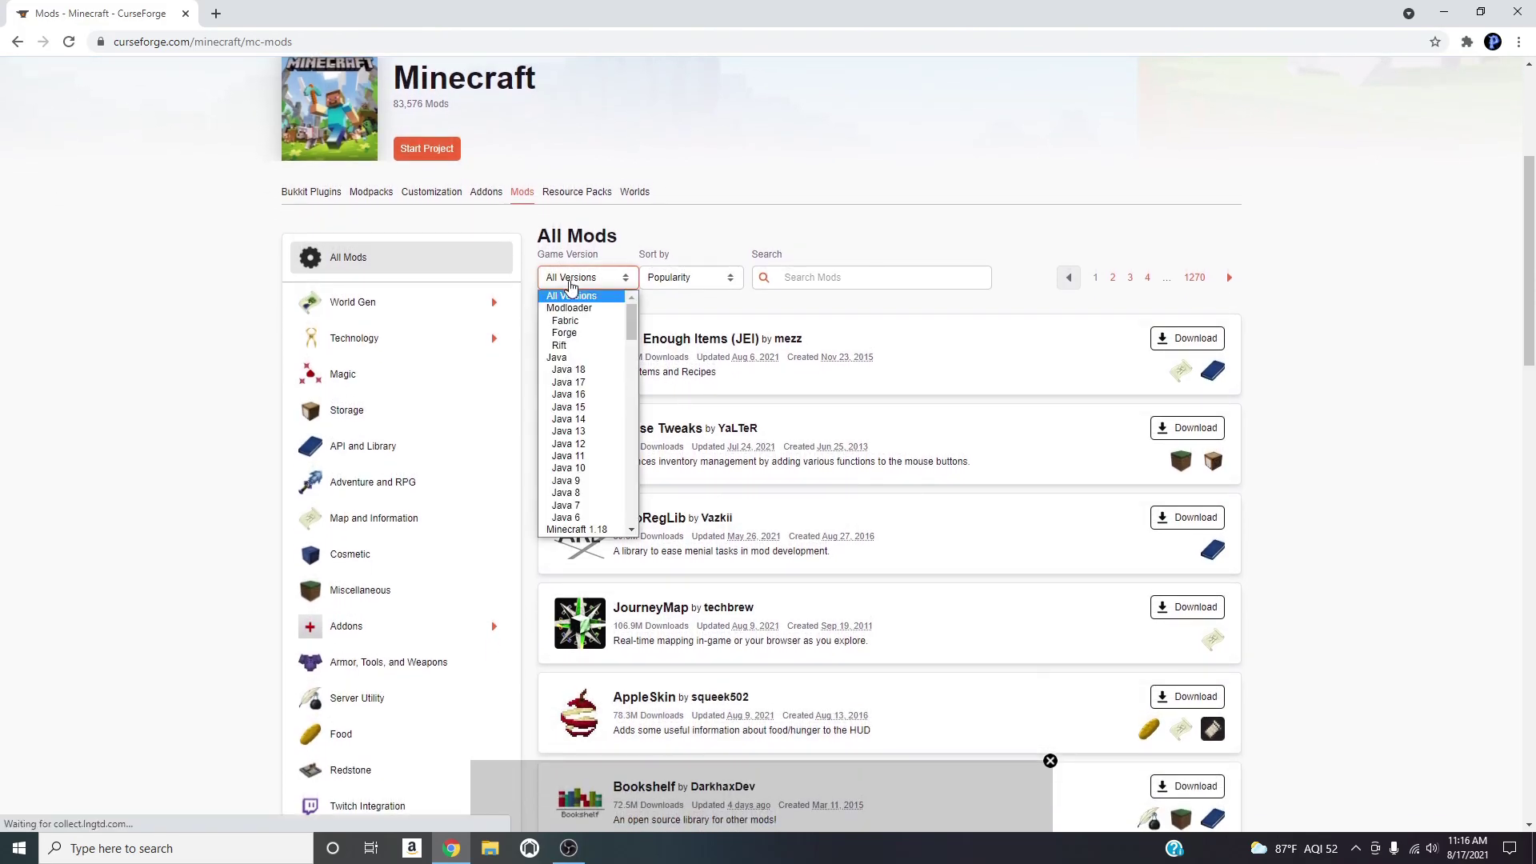
scroll(592, 400, down, 5)
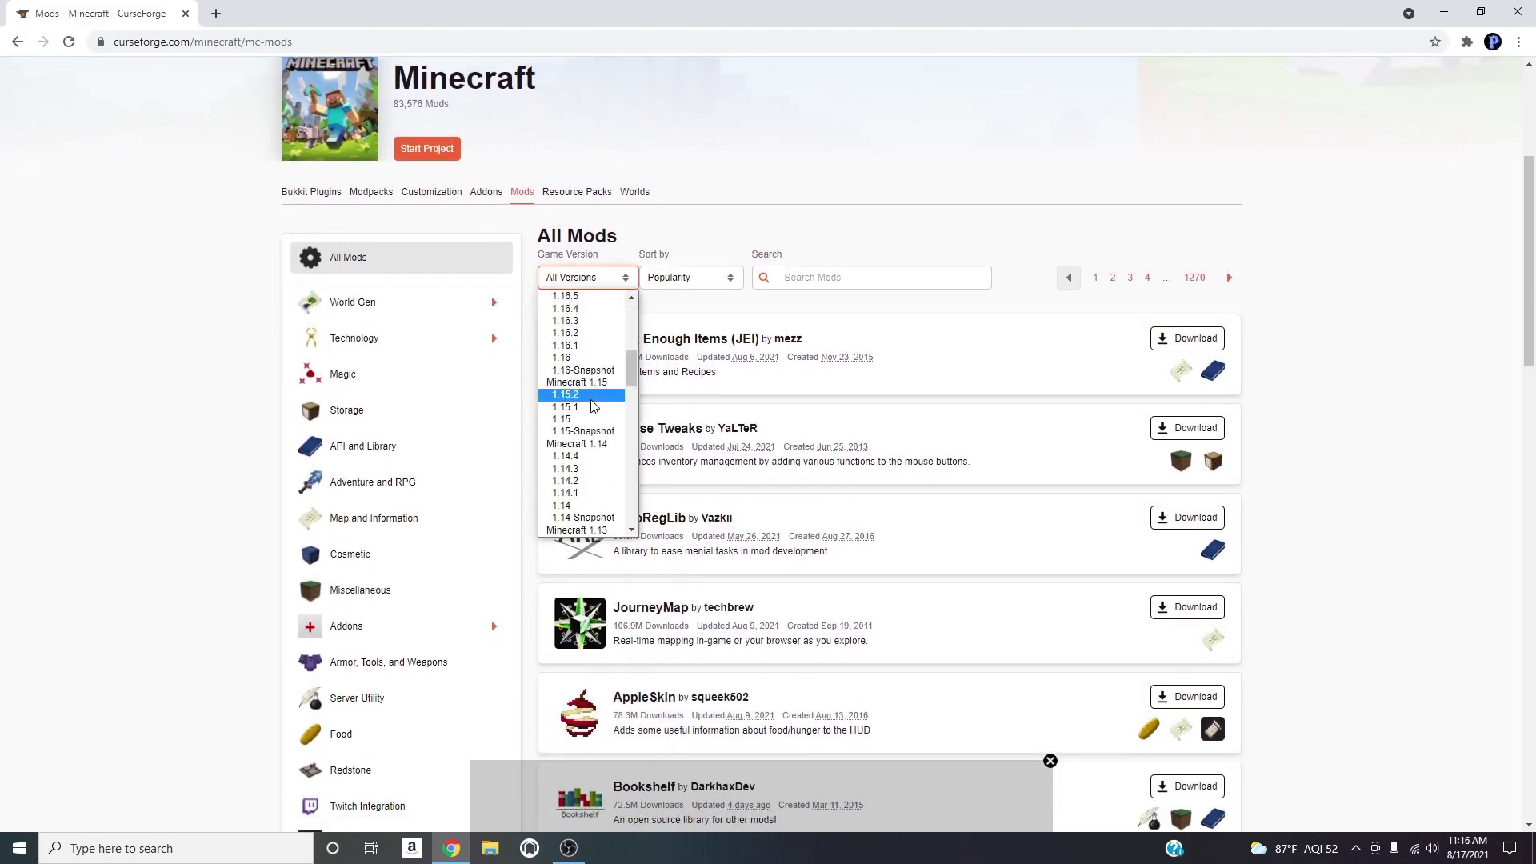
click(596, 460)
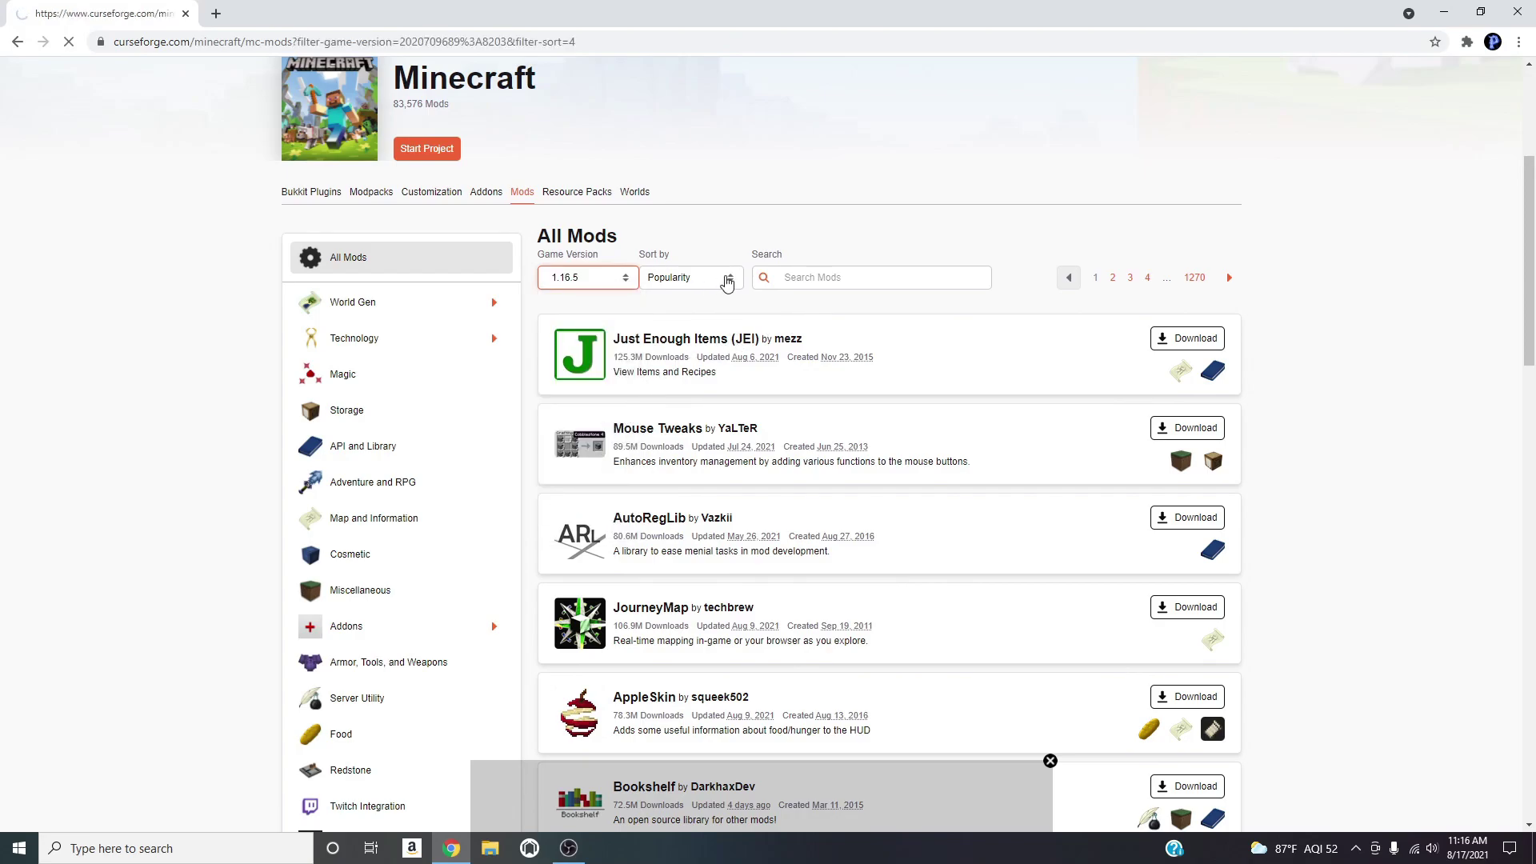
Dismiss the overlay, open the JourneyMap page, and download its Minecraft 1.16 file.
scroll(742, 392, down, 1)
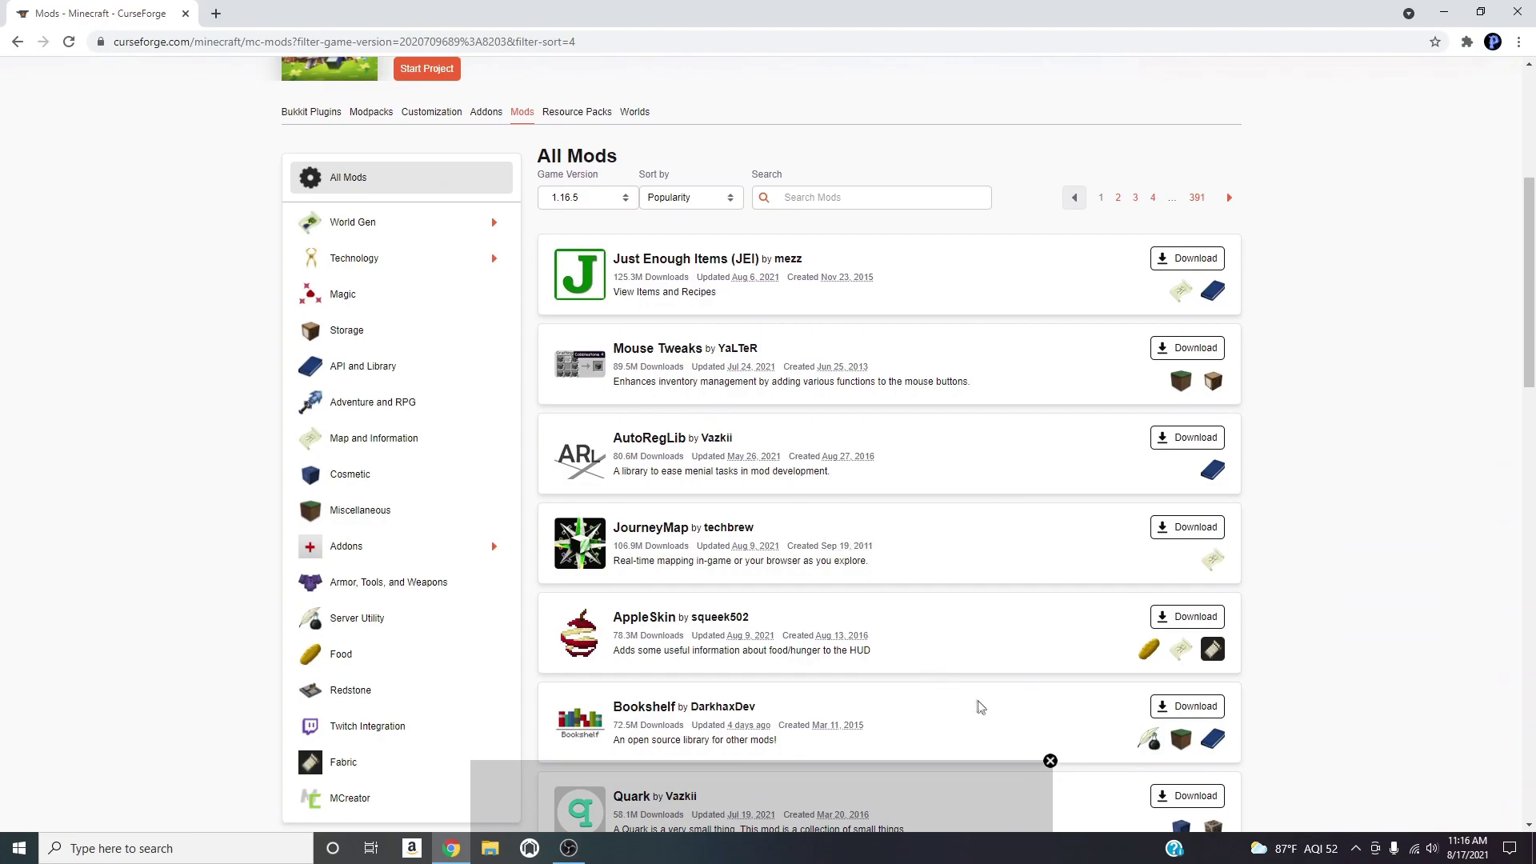
click(1051, 761)
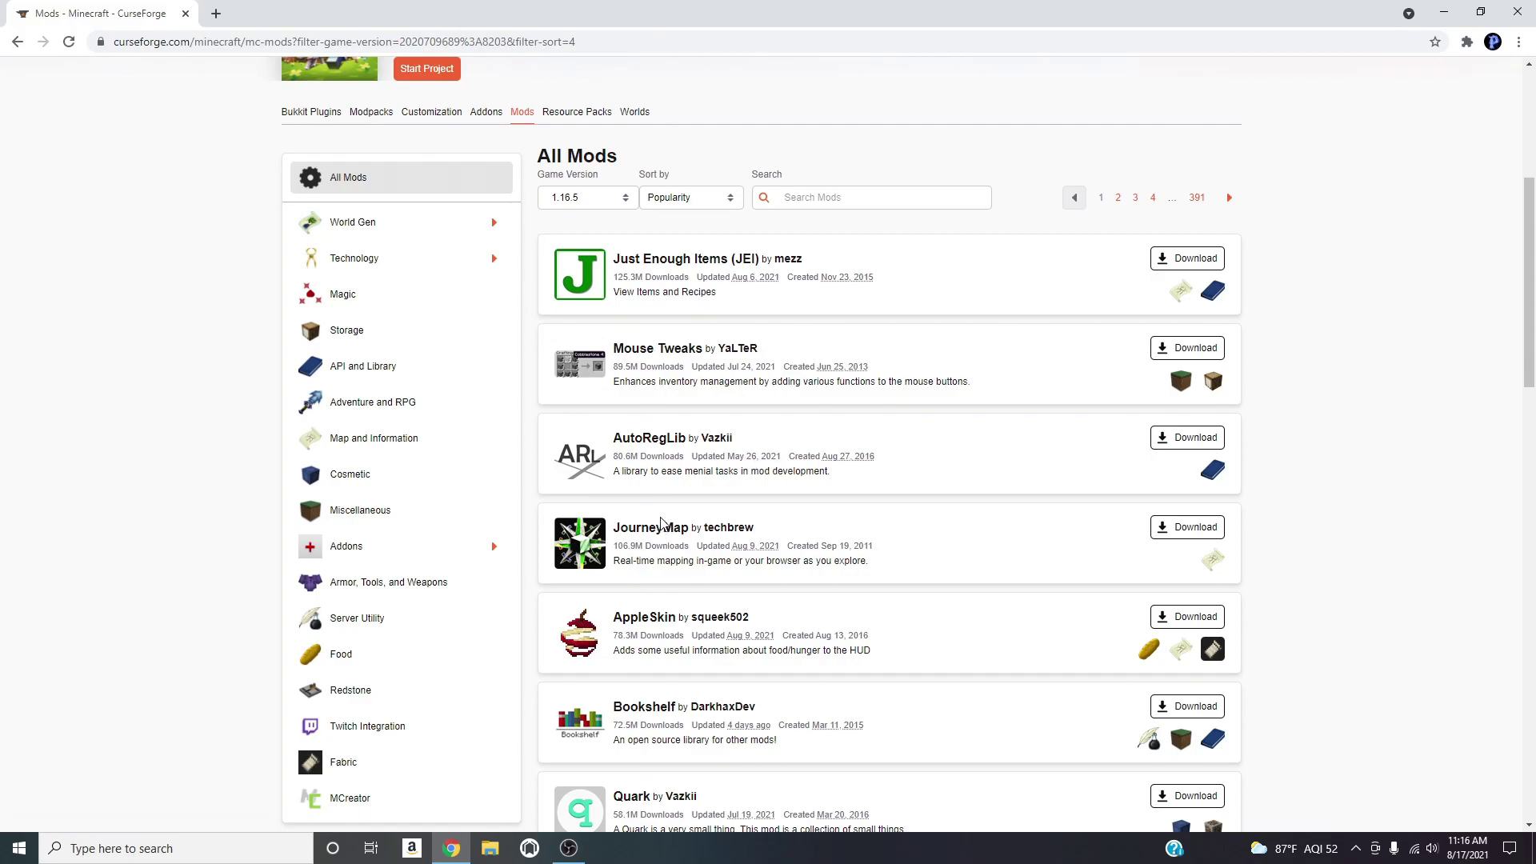
scroll(658, 536, down, 1)
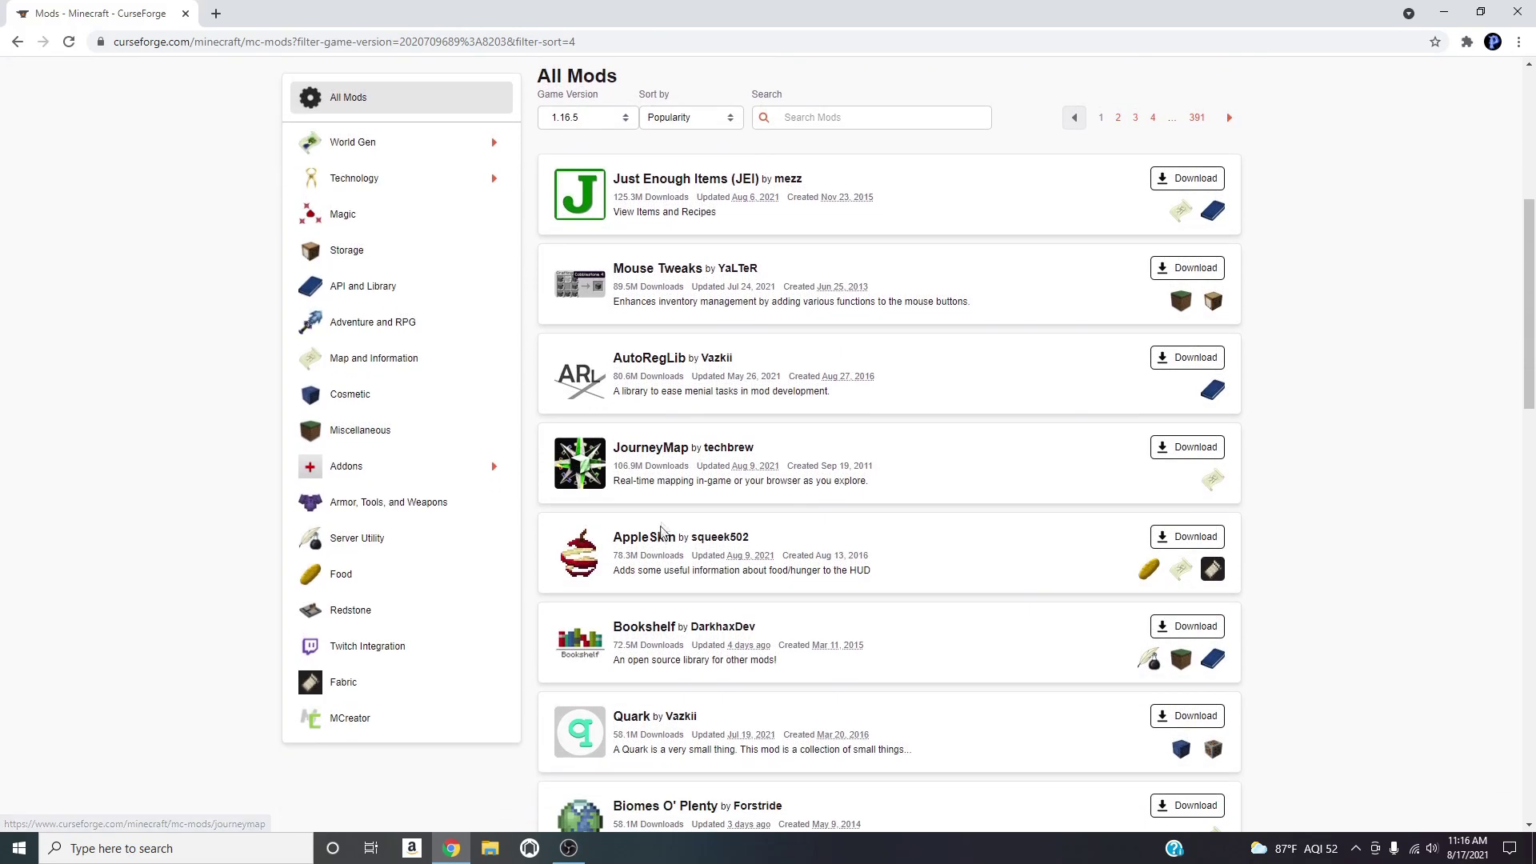
click(661, 450)
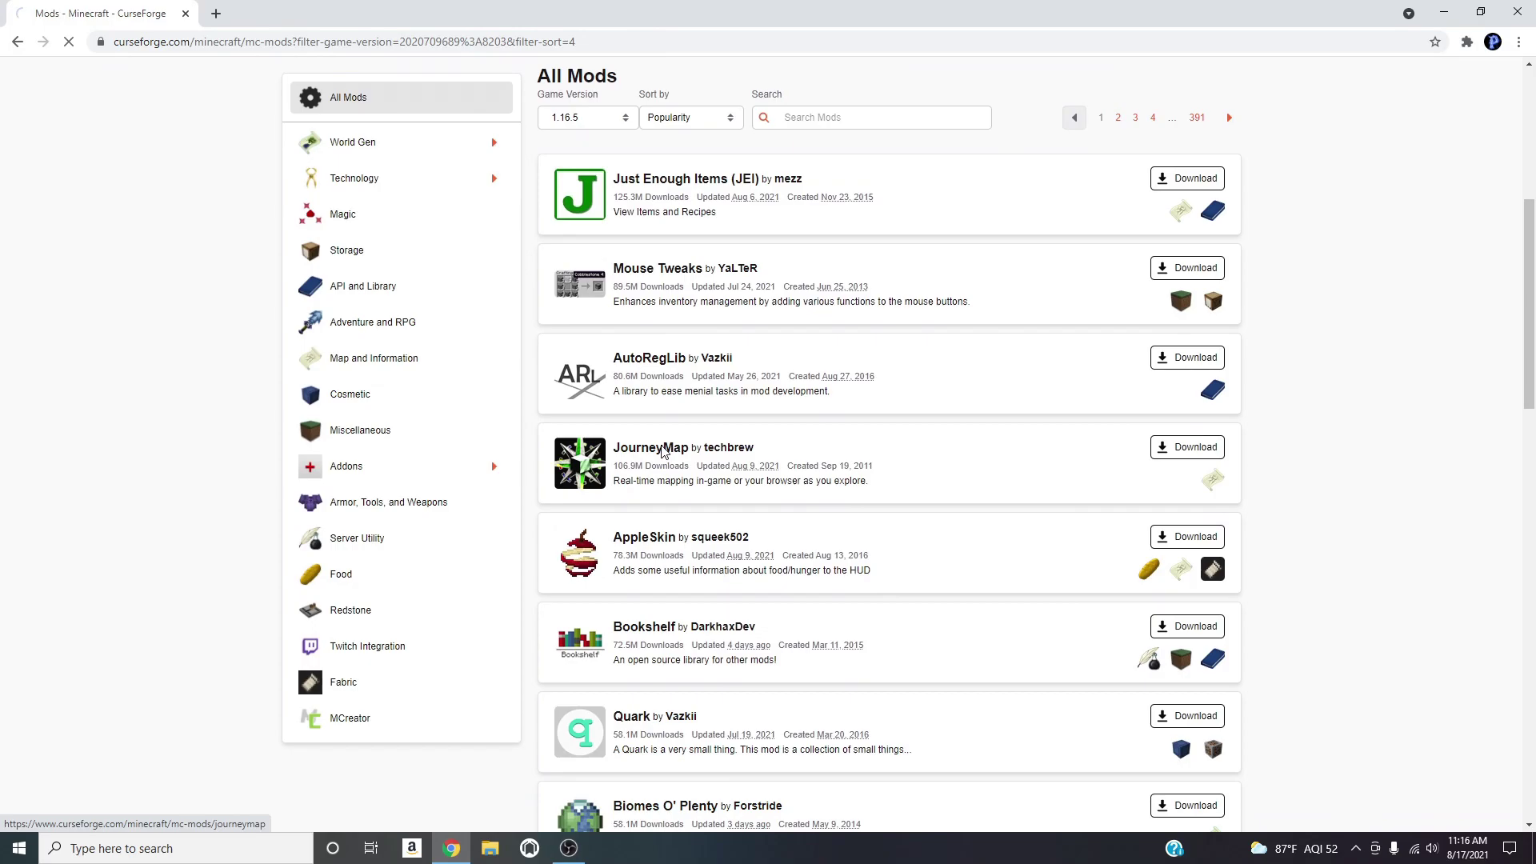
scroll(1130, 600, down, 4)
scroll(1131, 600, down, 2)
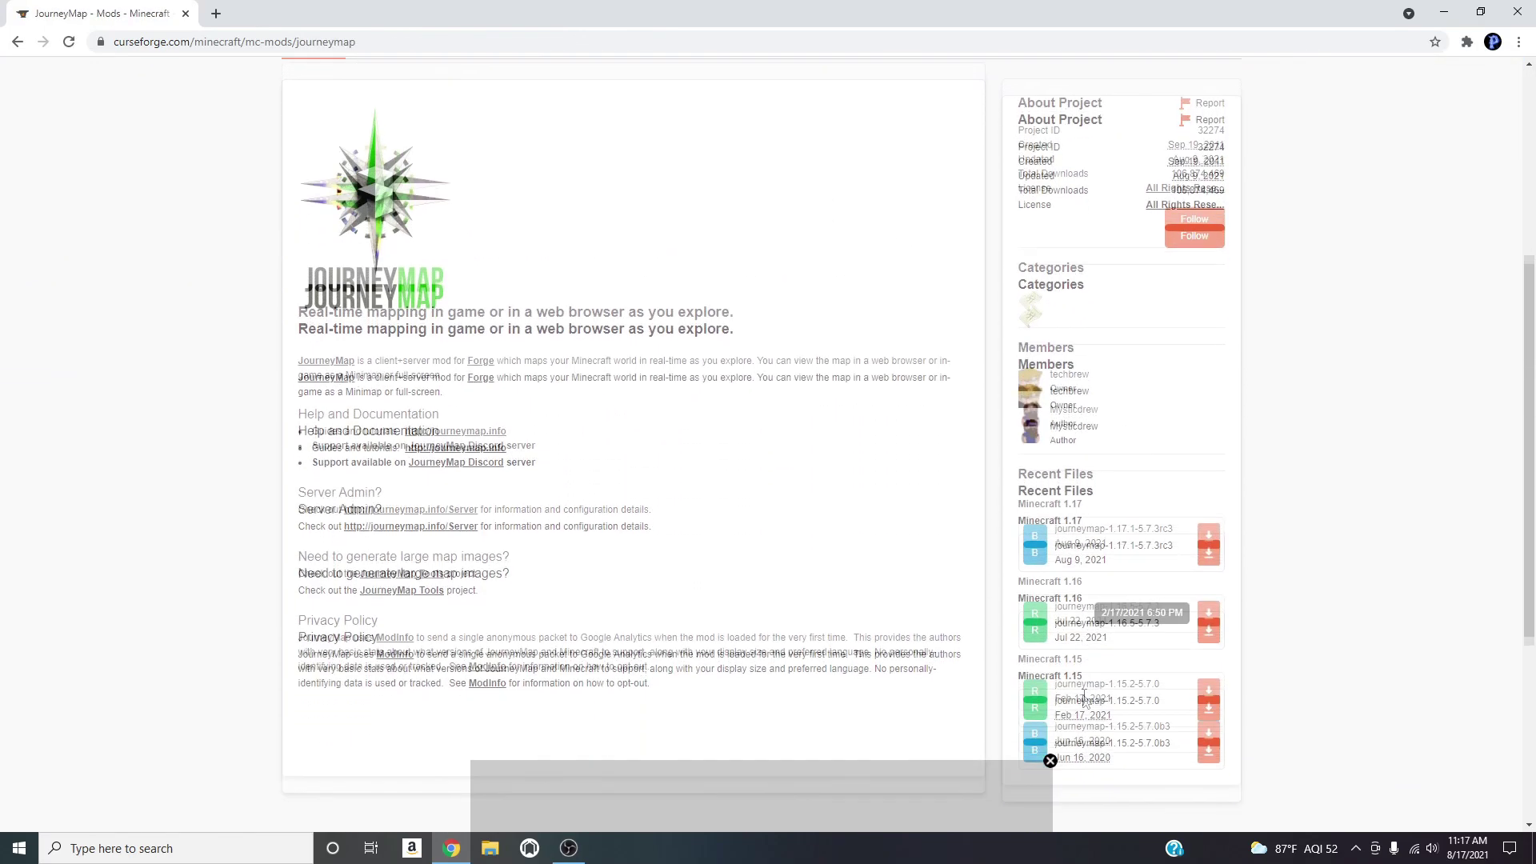
click(1206, 532)
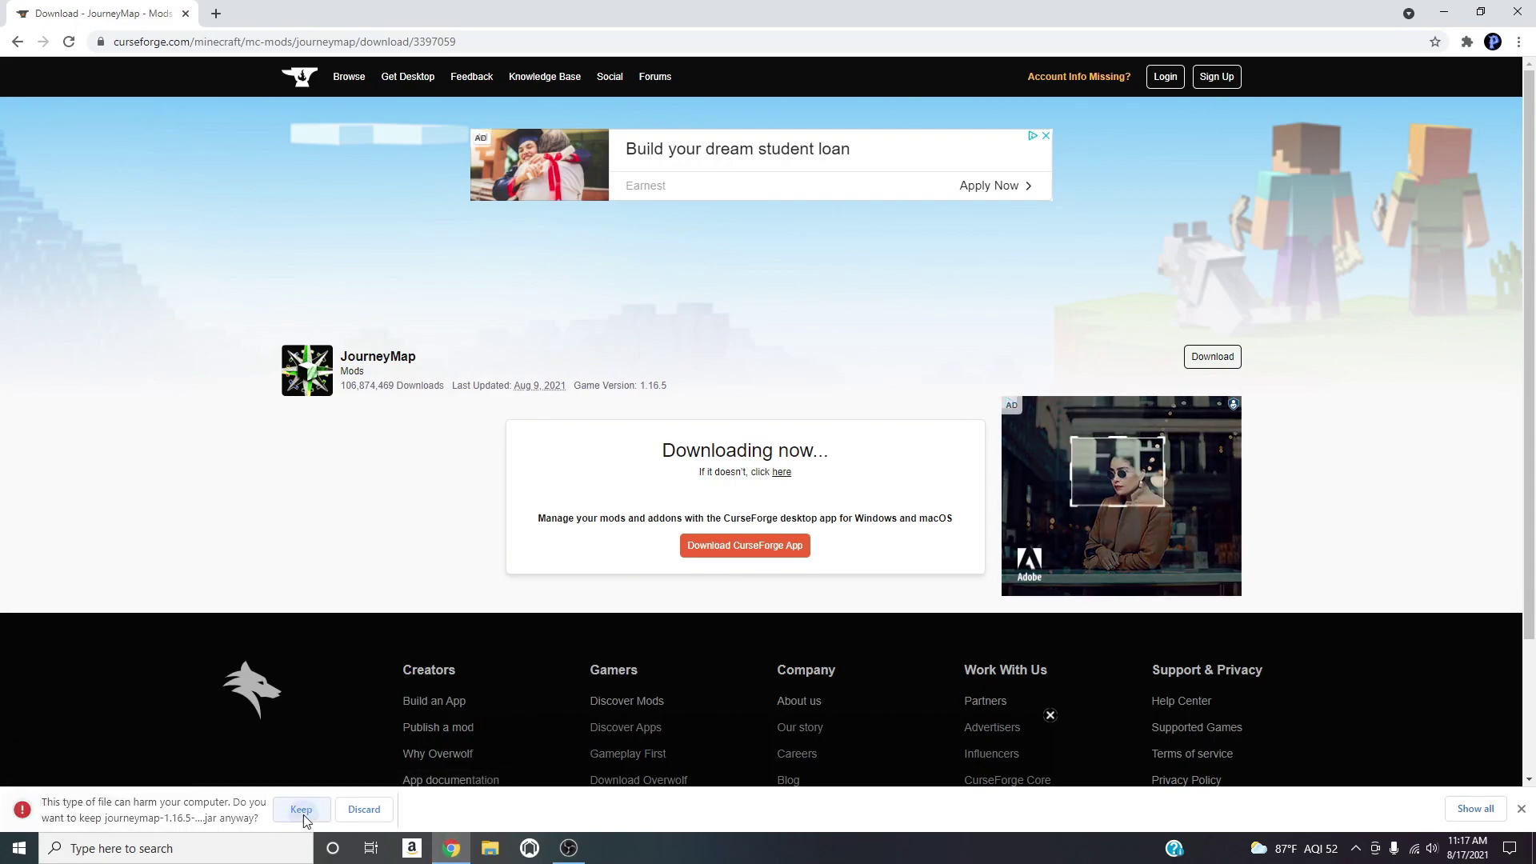
Keep the JourneyMap jar despite the download warning and minimize the browser.
click(302, 811)
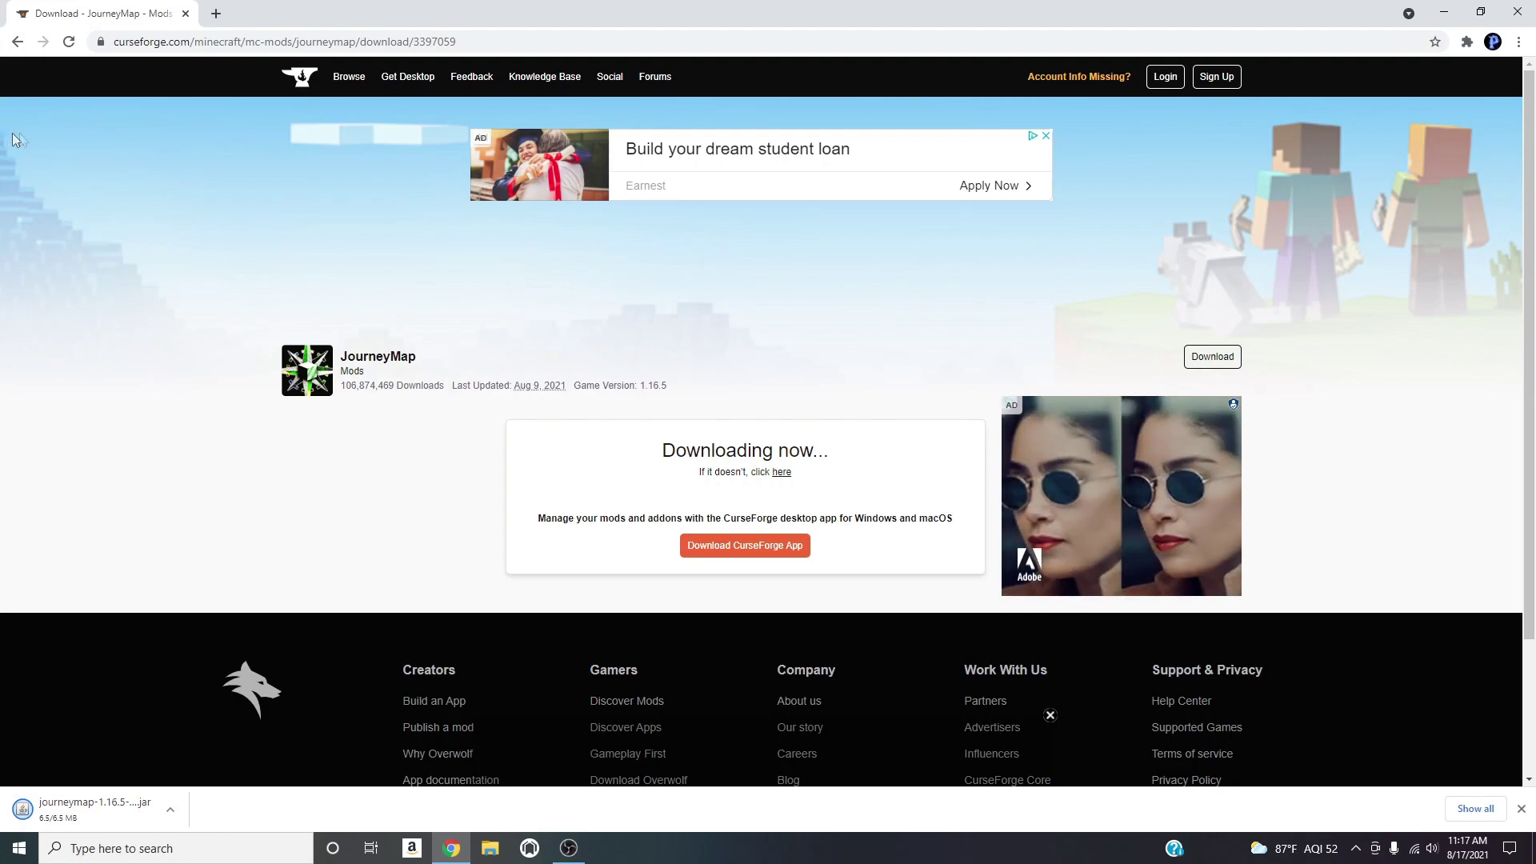
click(1444, 12)
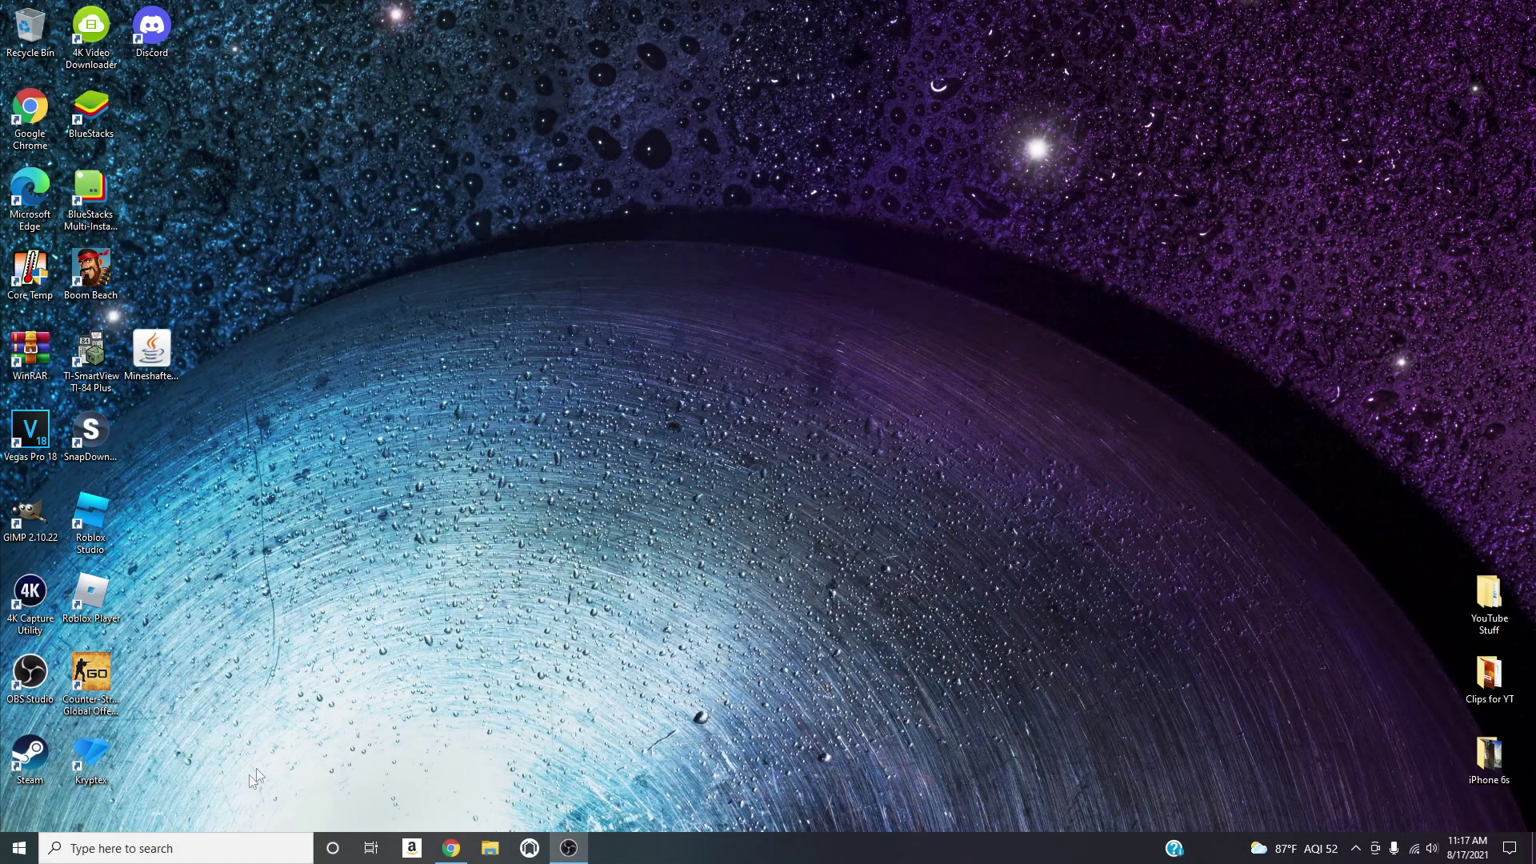
Open %appdata%\.minecraft via Run, minimize it, and start the Mineshafter launcher.
key(super+r)
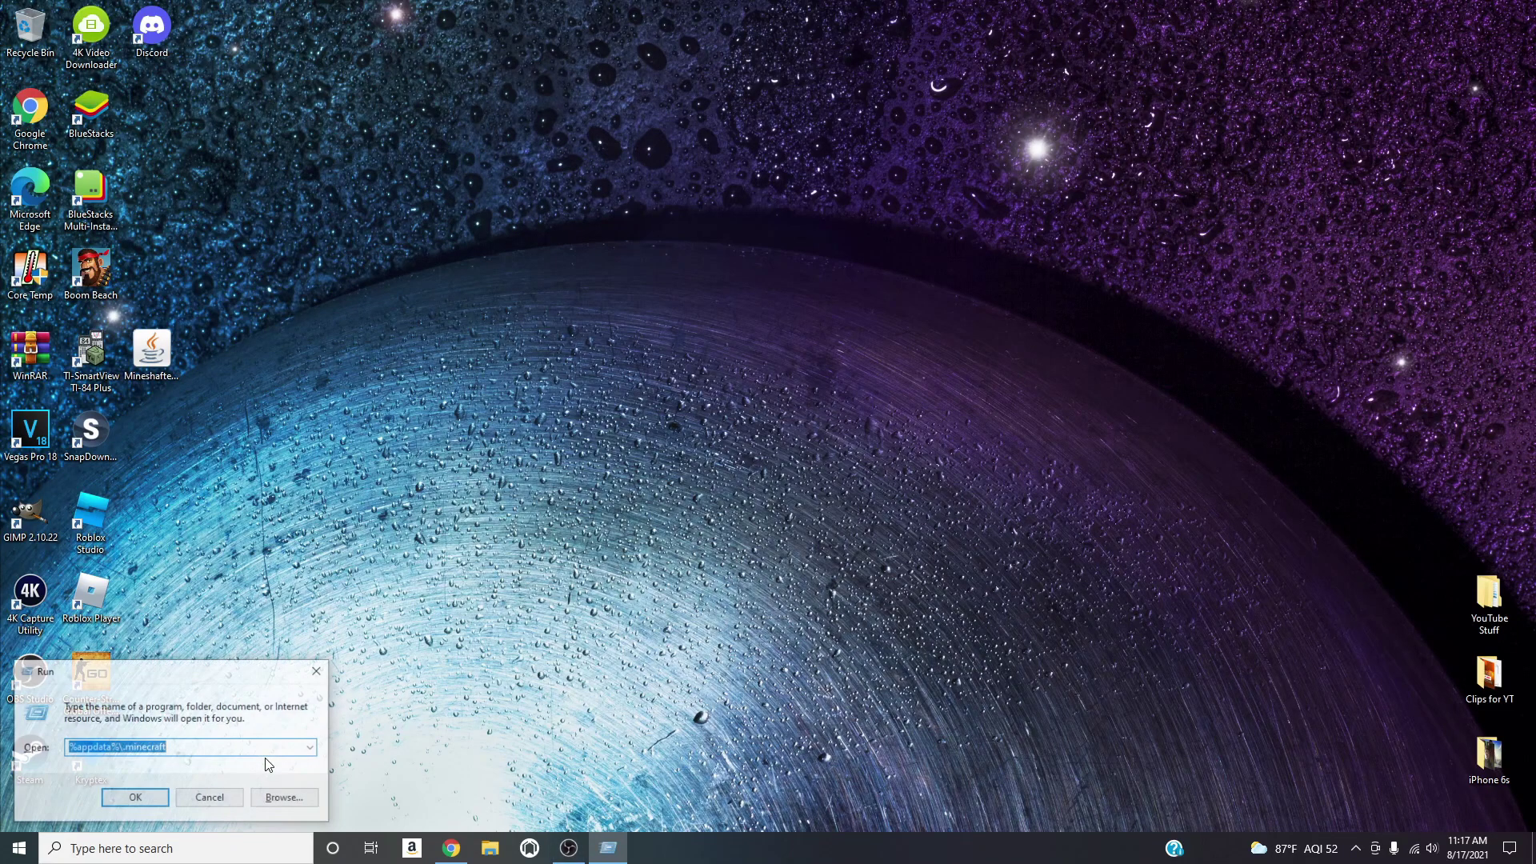
click(210, 749)
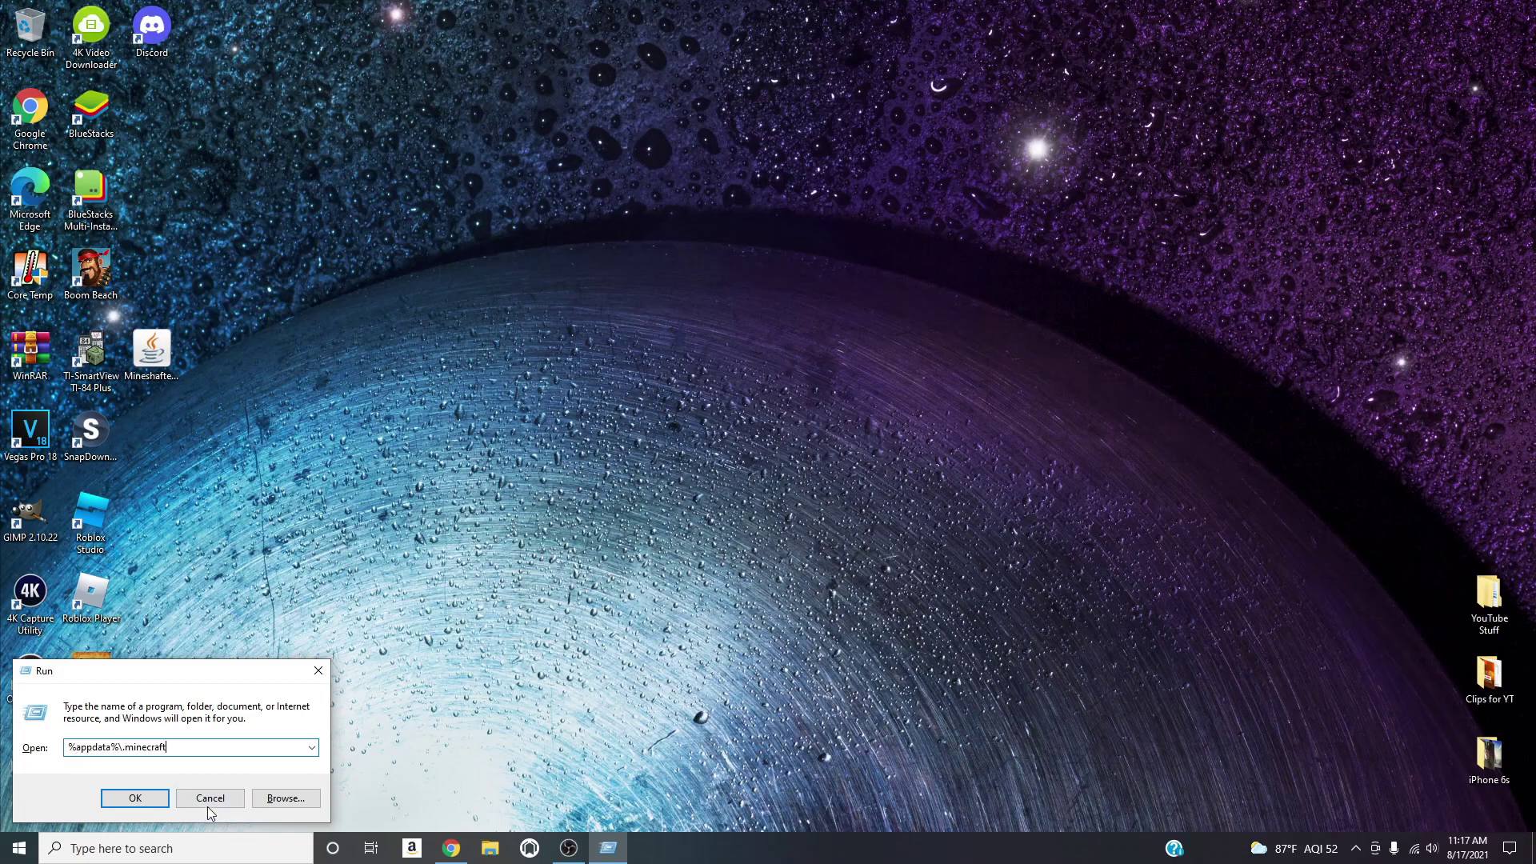
click(163, 801)
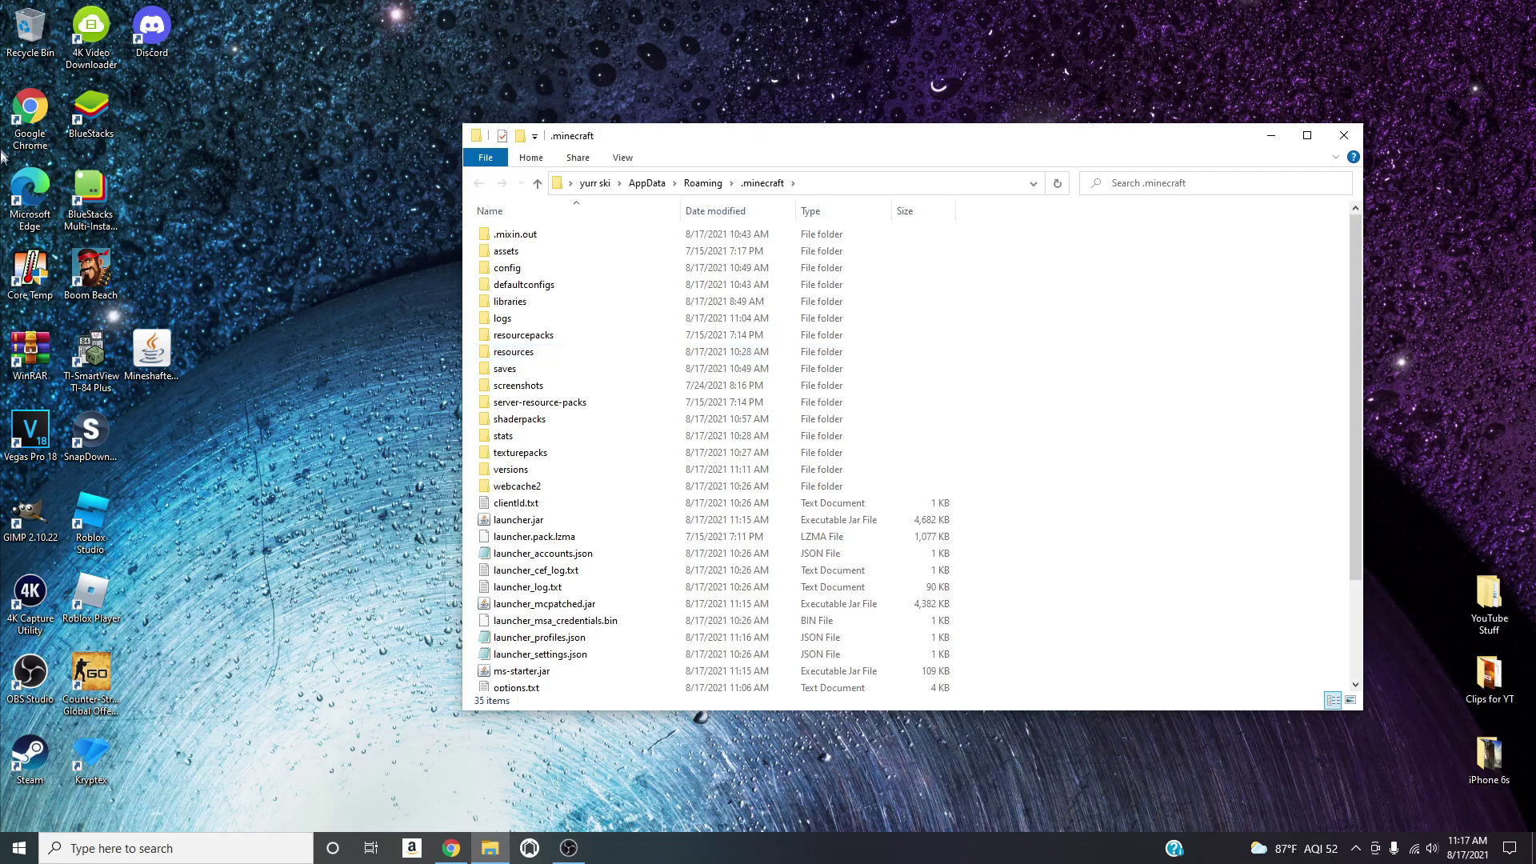
click(1270, 135)
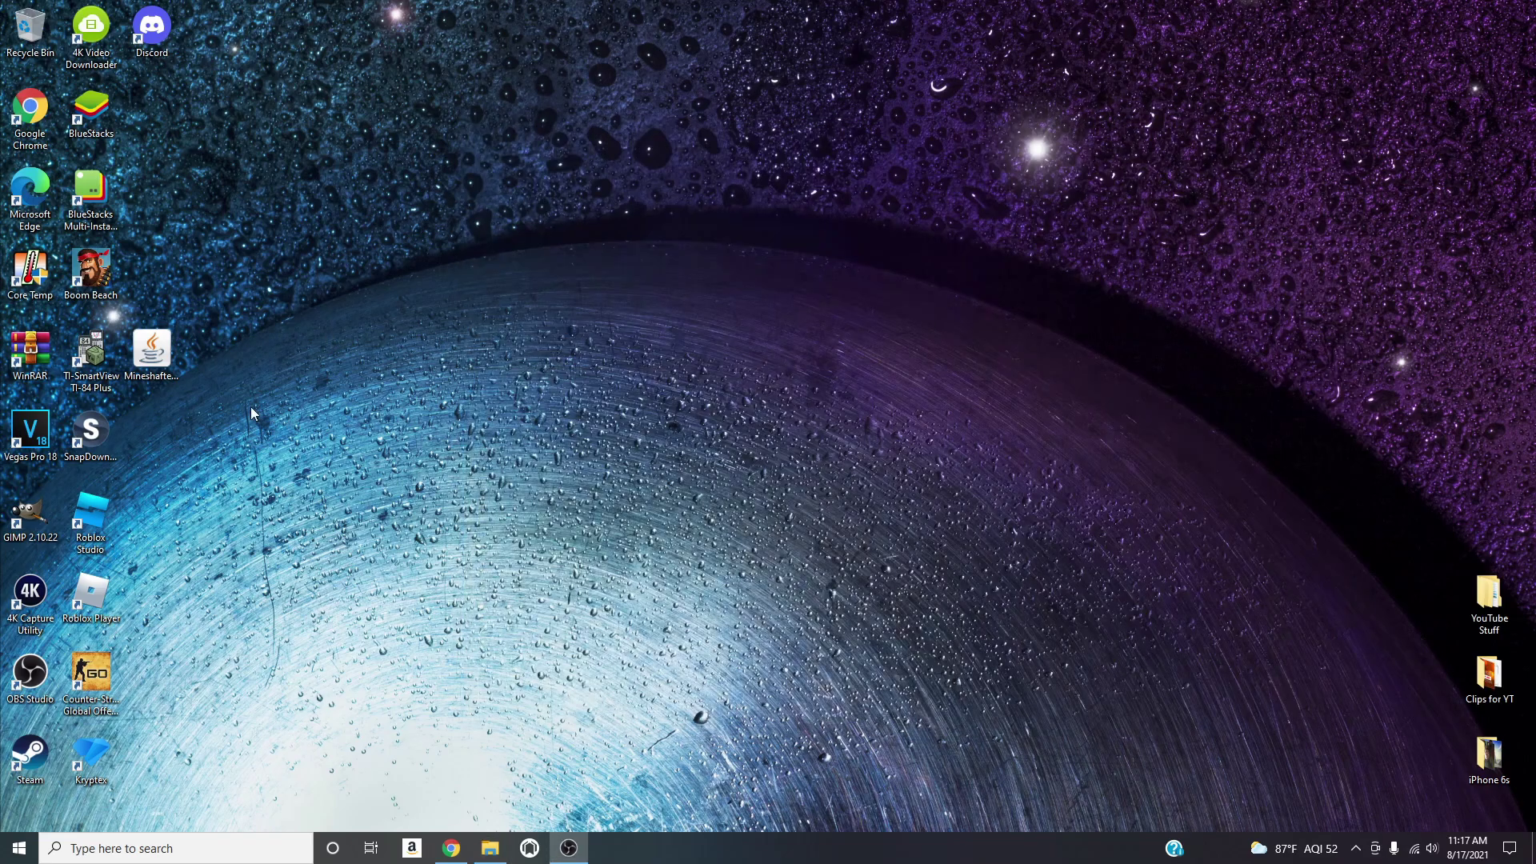
double_click(152, 356)
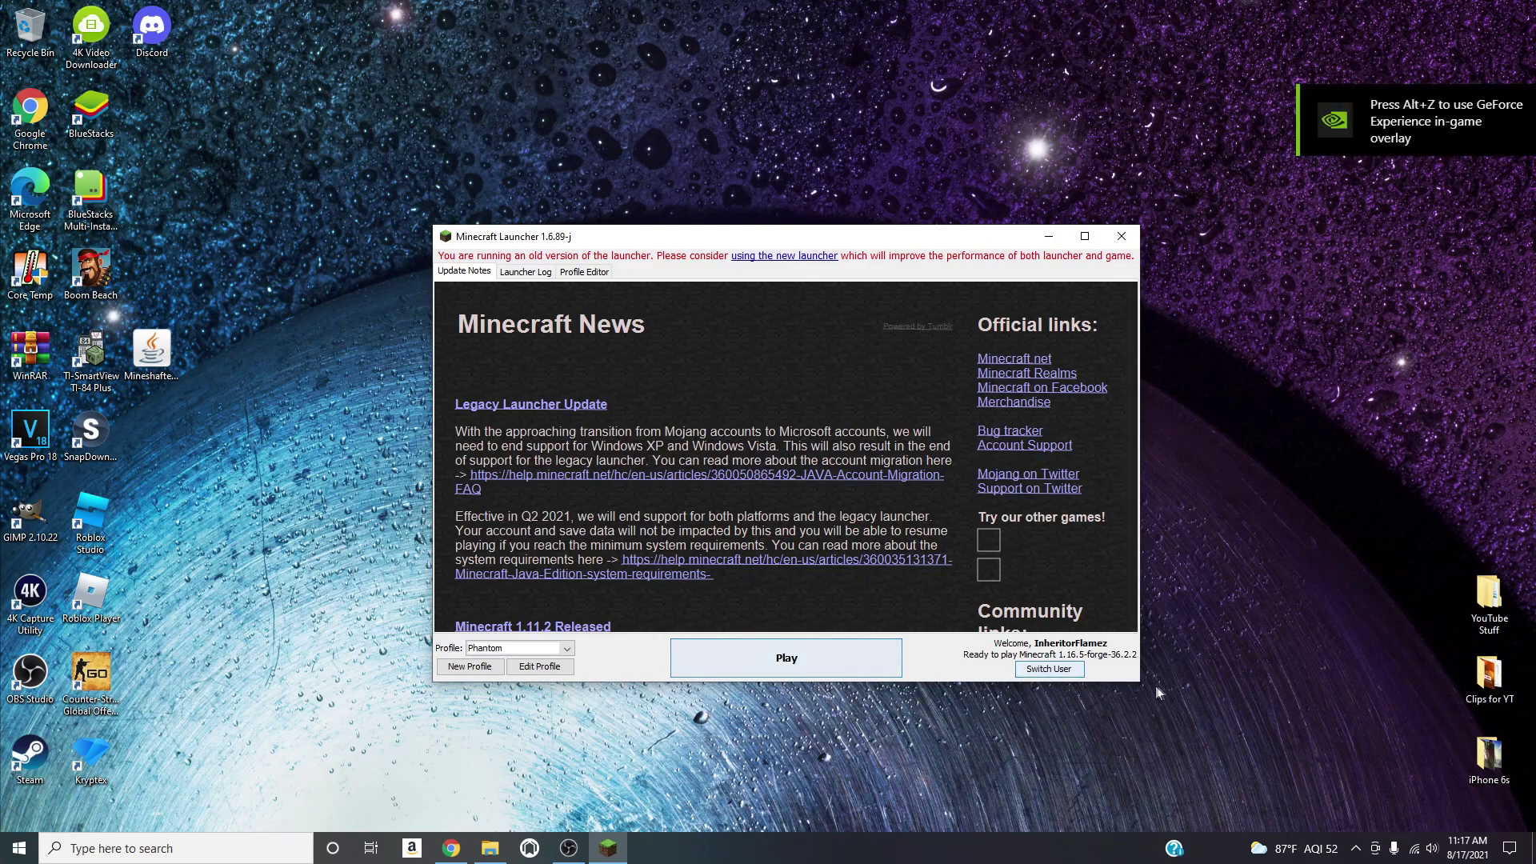
Play Forge 1.16.5, inspect the Minecraft and Forge entries under Mods, then quit.
click(823, 652)
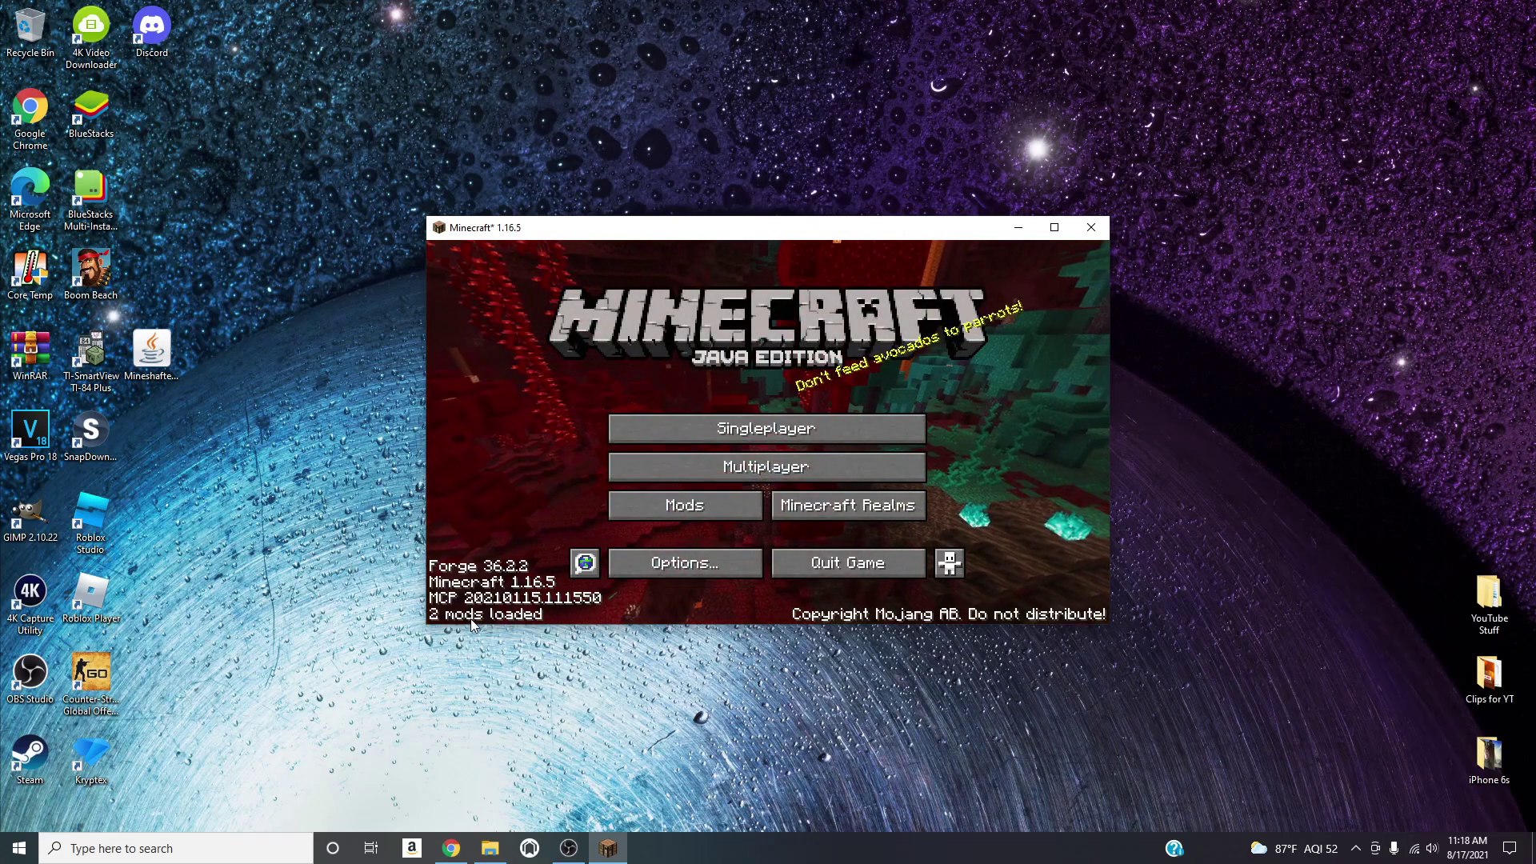
click(641, 505)
click(456, 314)
click(474, 370)
click(812, 604)
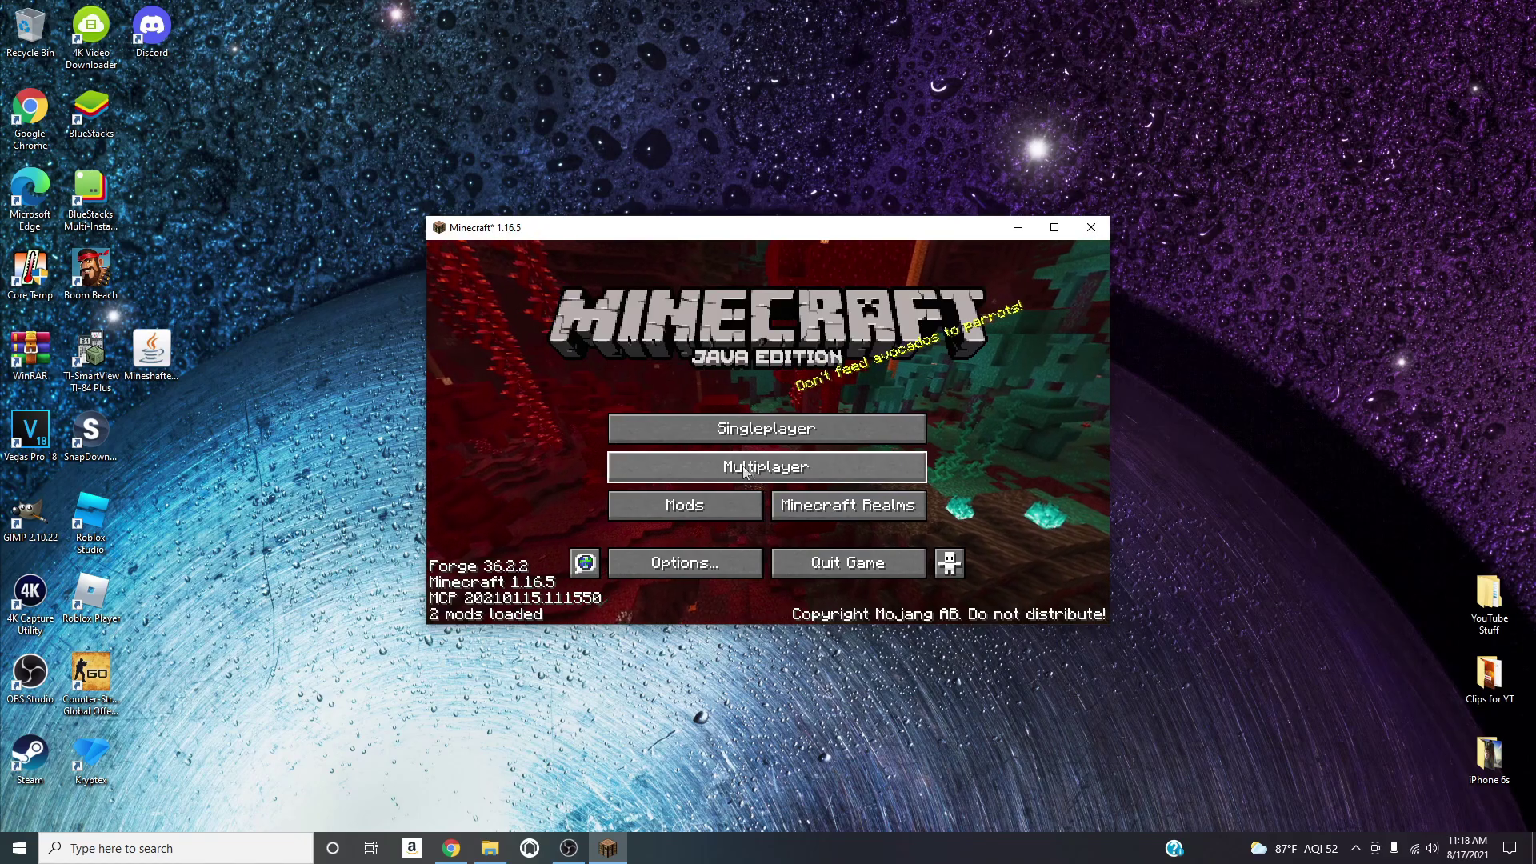
click(840, 569)
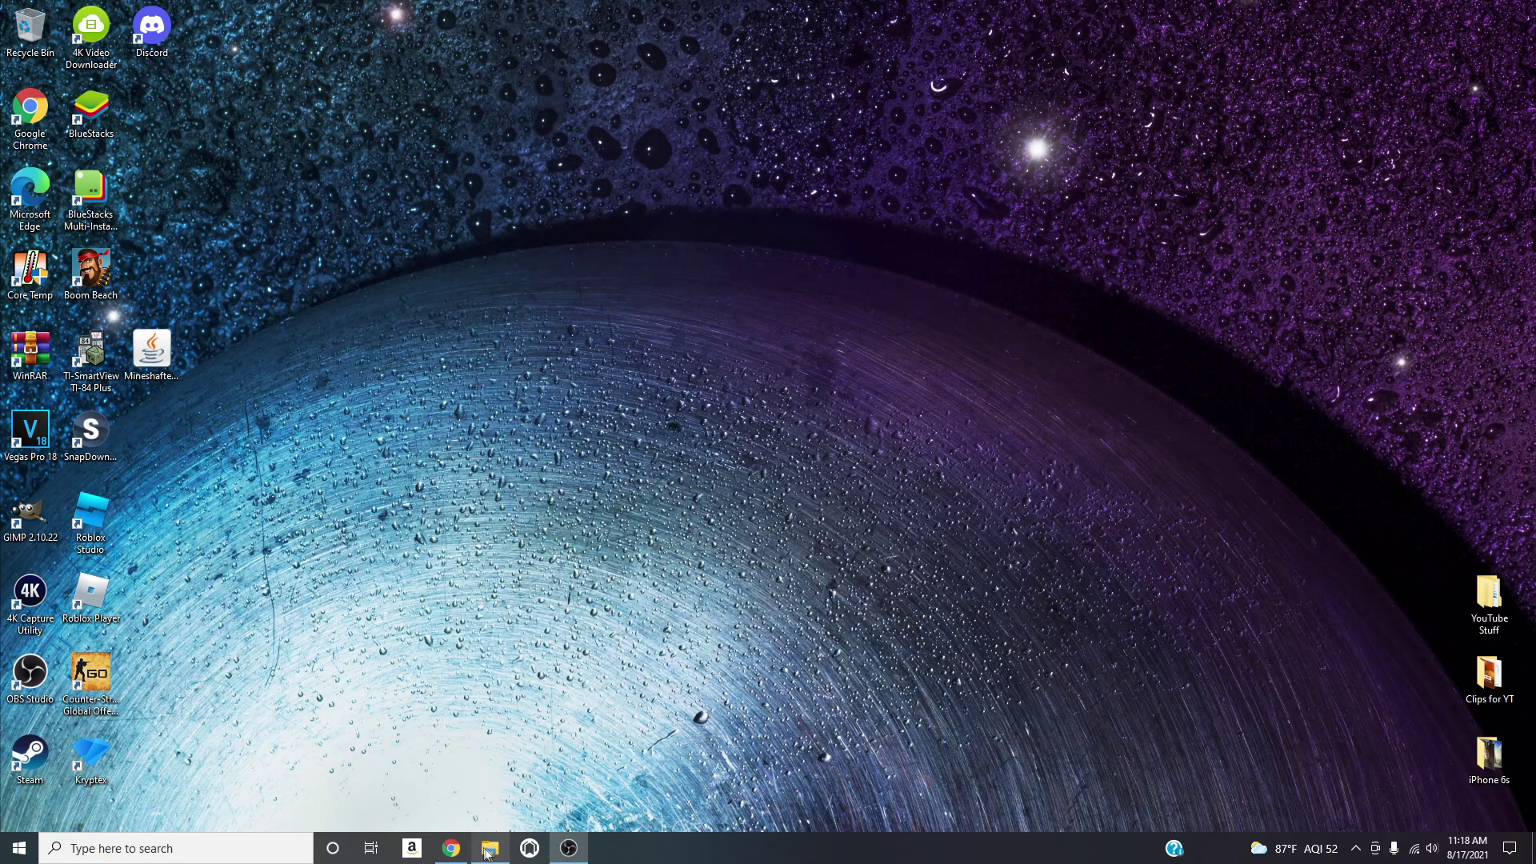
Drag the downloaded JourneyMap jar from the browser into the .minecraft mods folder.
click(487, 851)
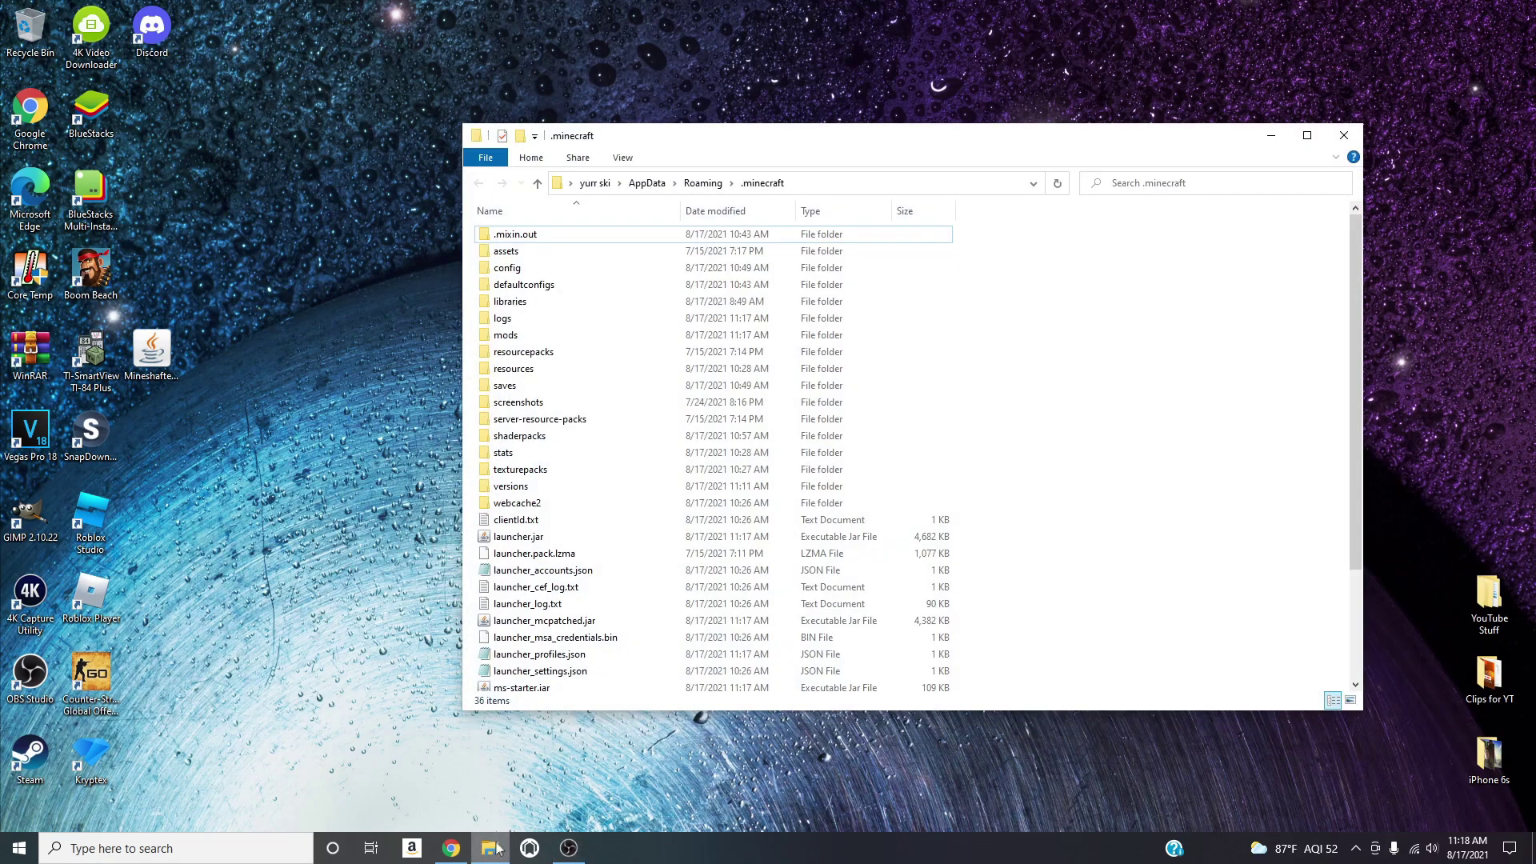
double_click(516, 337)
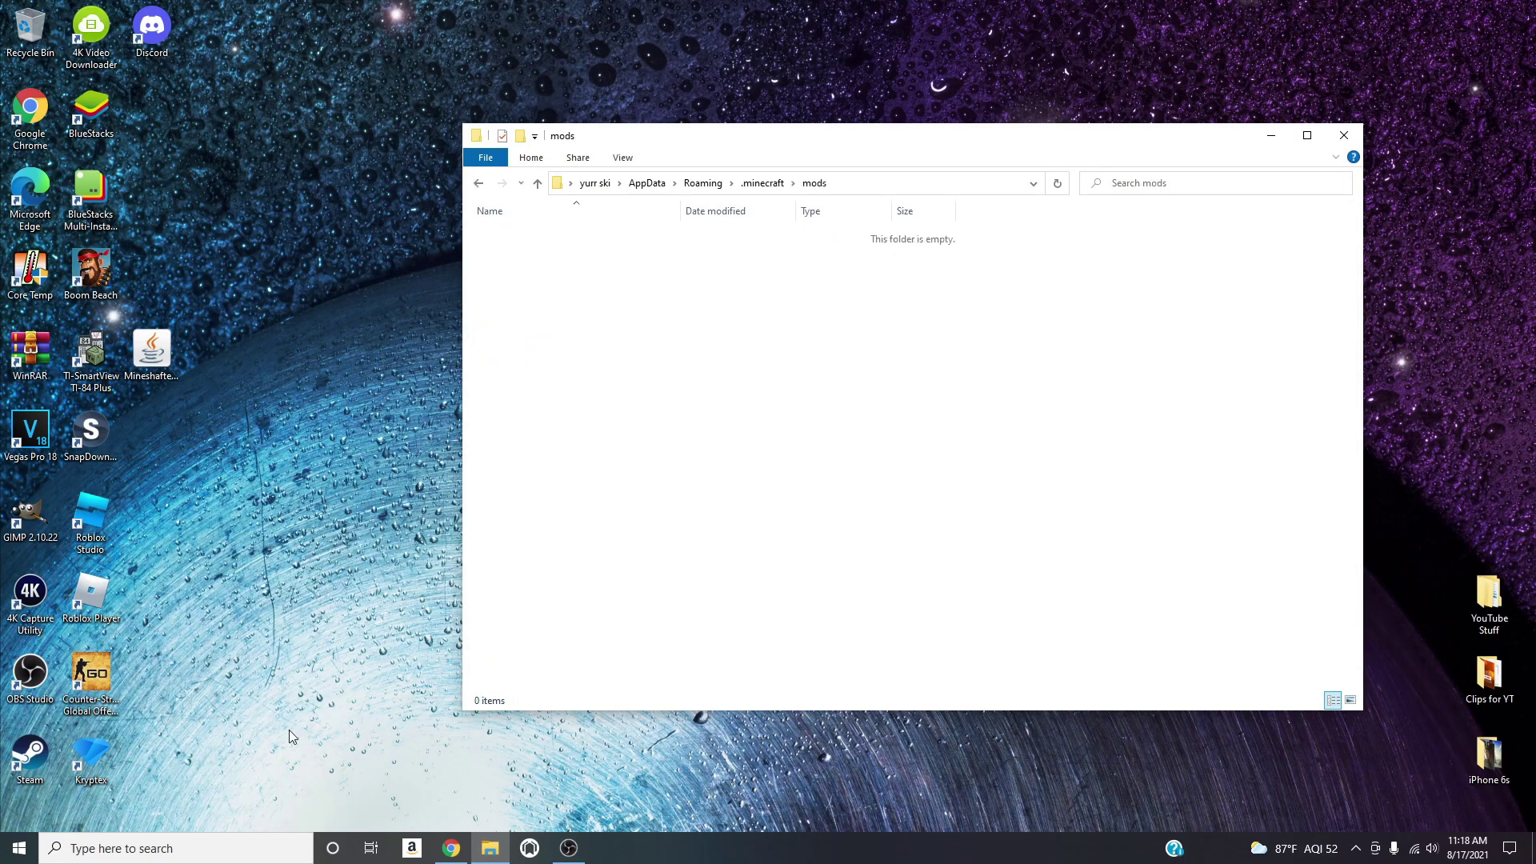
click(451, 848)
drag(115, 803, 652, 439)
click(807, 437)
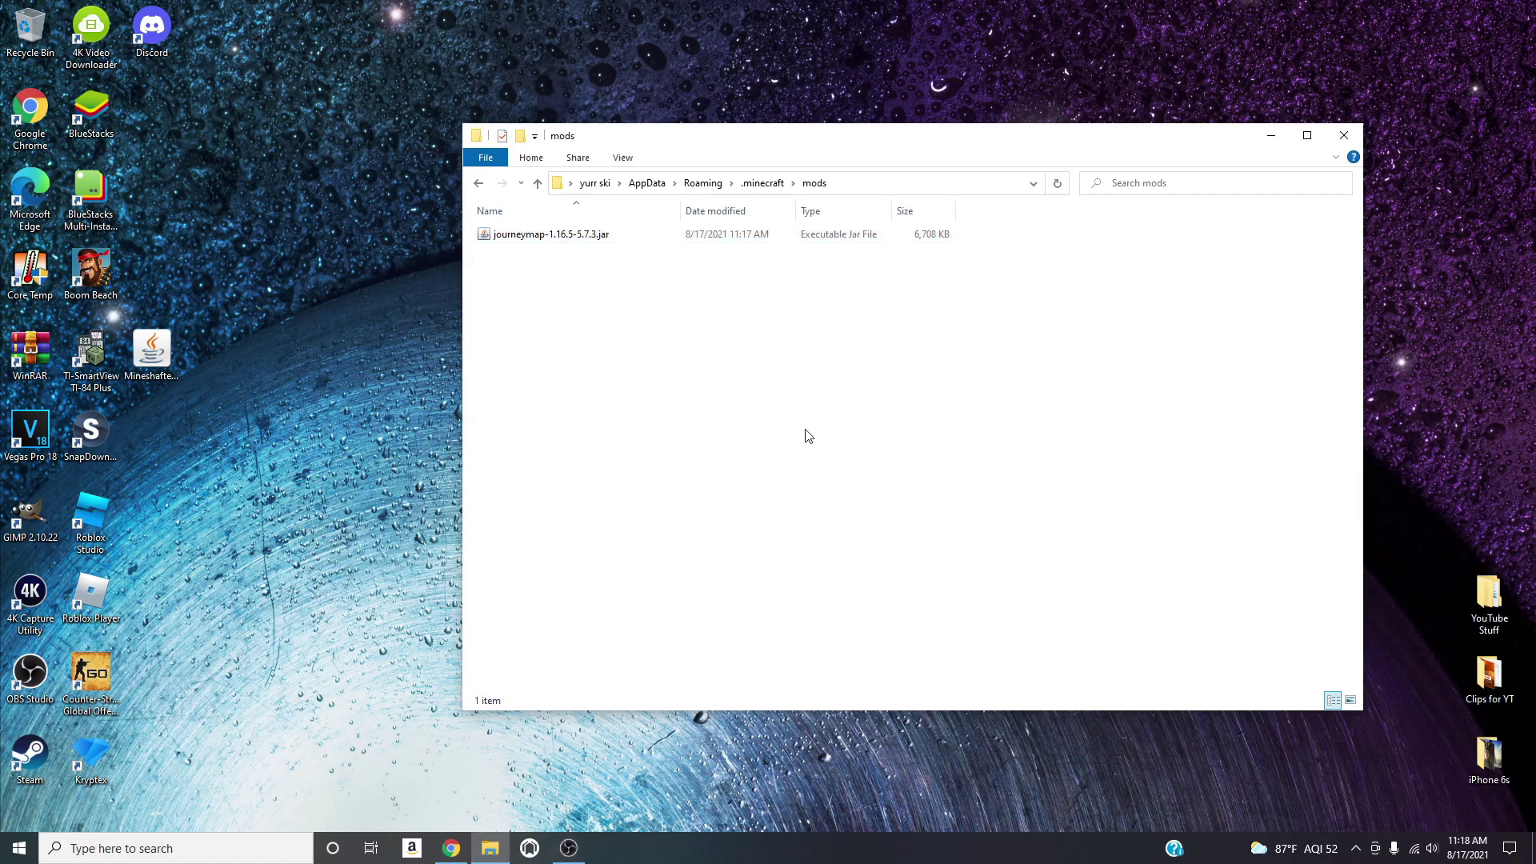
Recheck journeymap-1.16.5-5.7.3.jar in the mods folder, then close the window.
drag(770, 160, 639, 156)
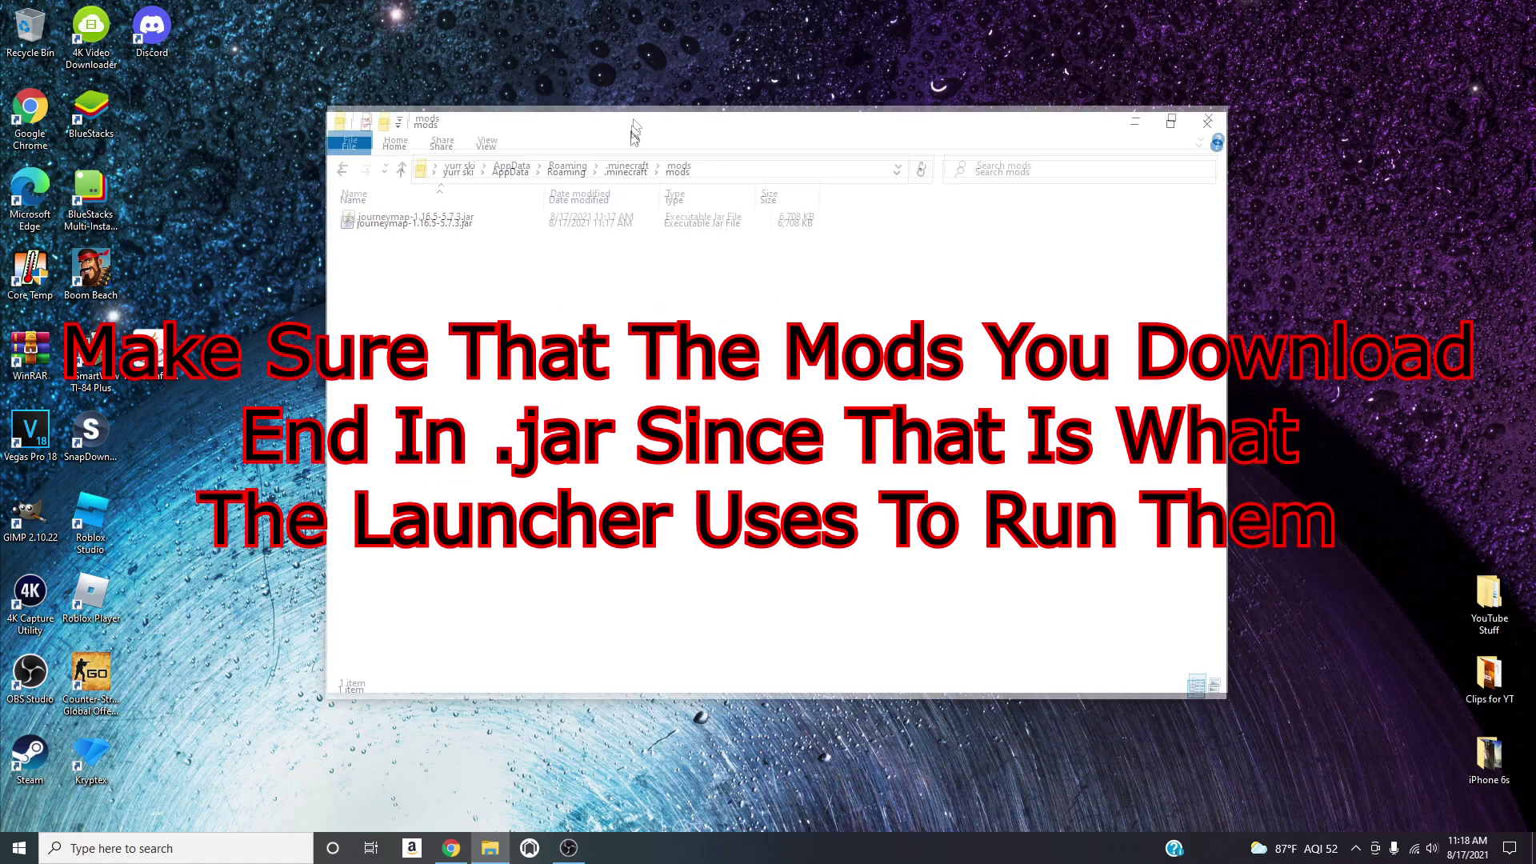
click(646, 179)
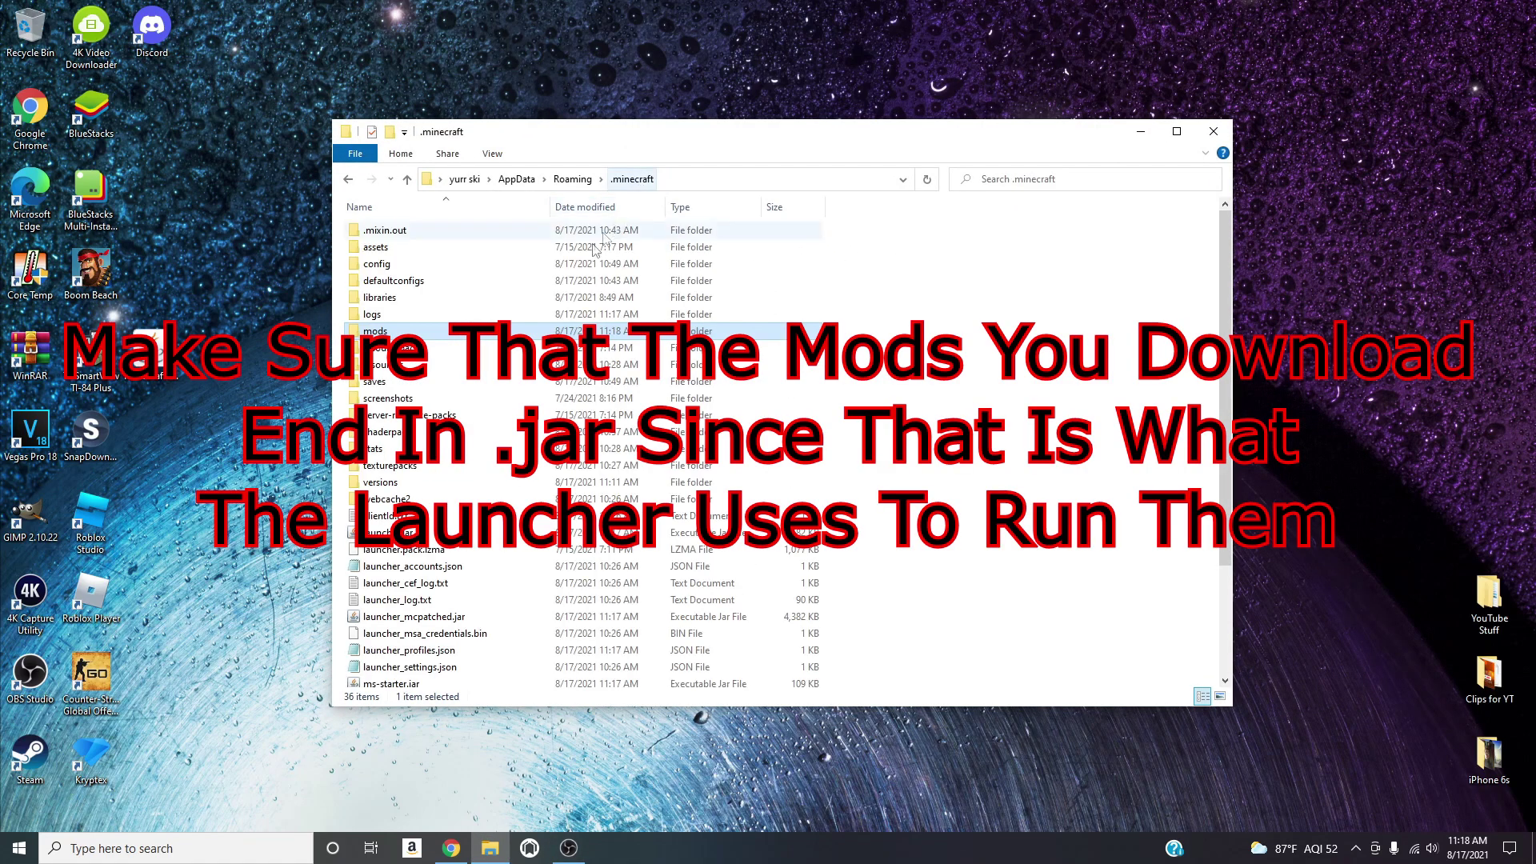
double_click(456, 341)
click(465, 237)
click(480, 280)
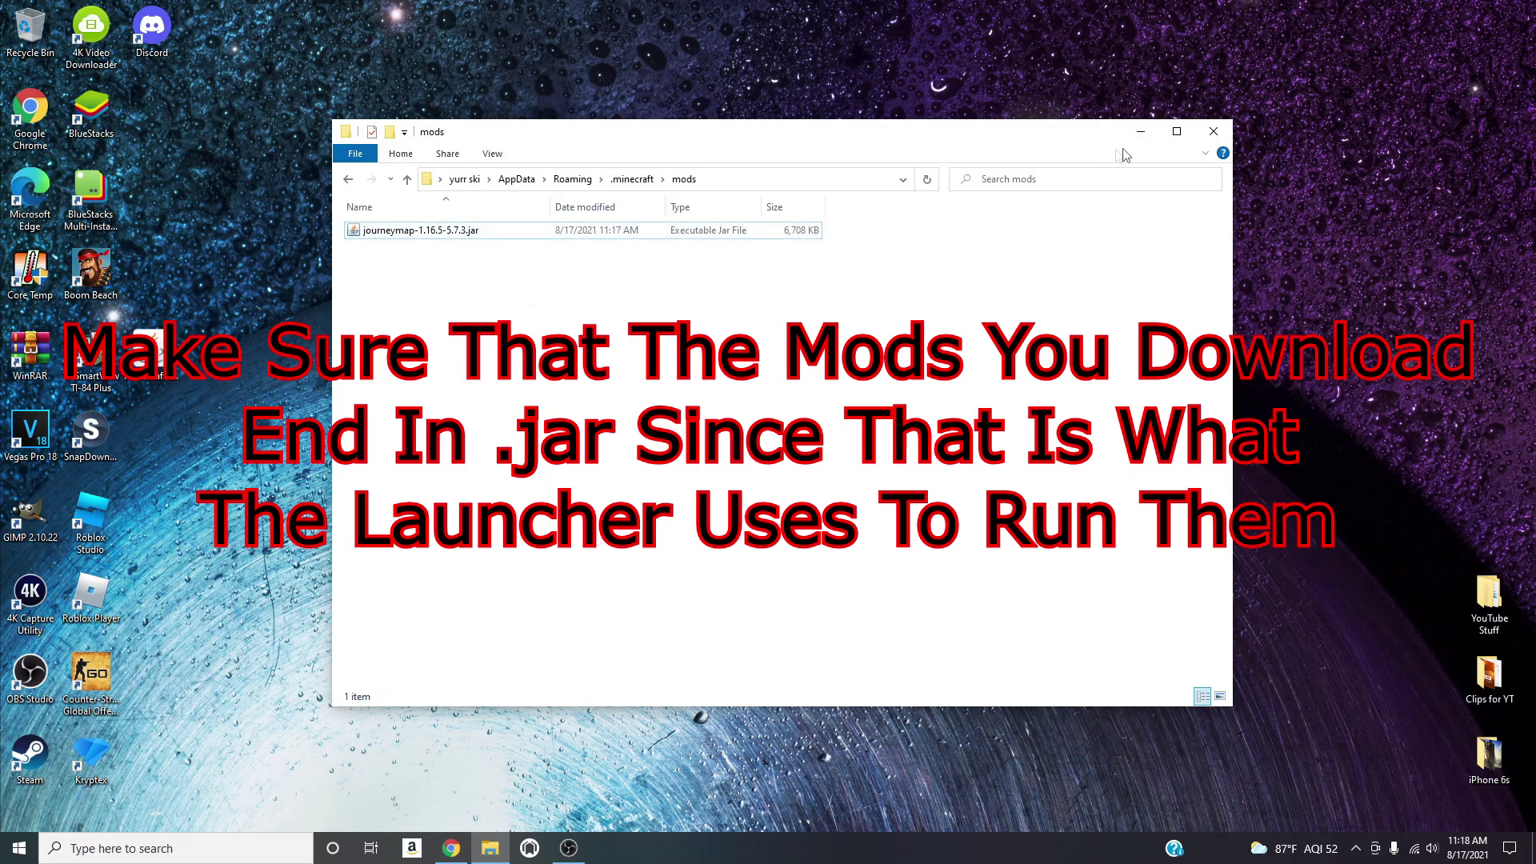
click(1212, 132)
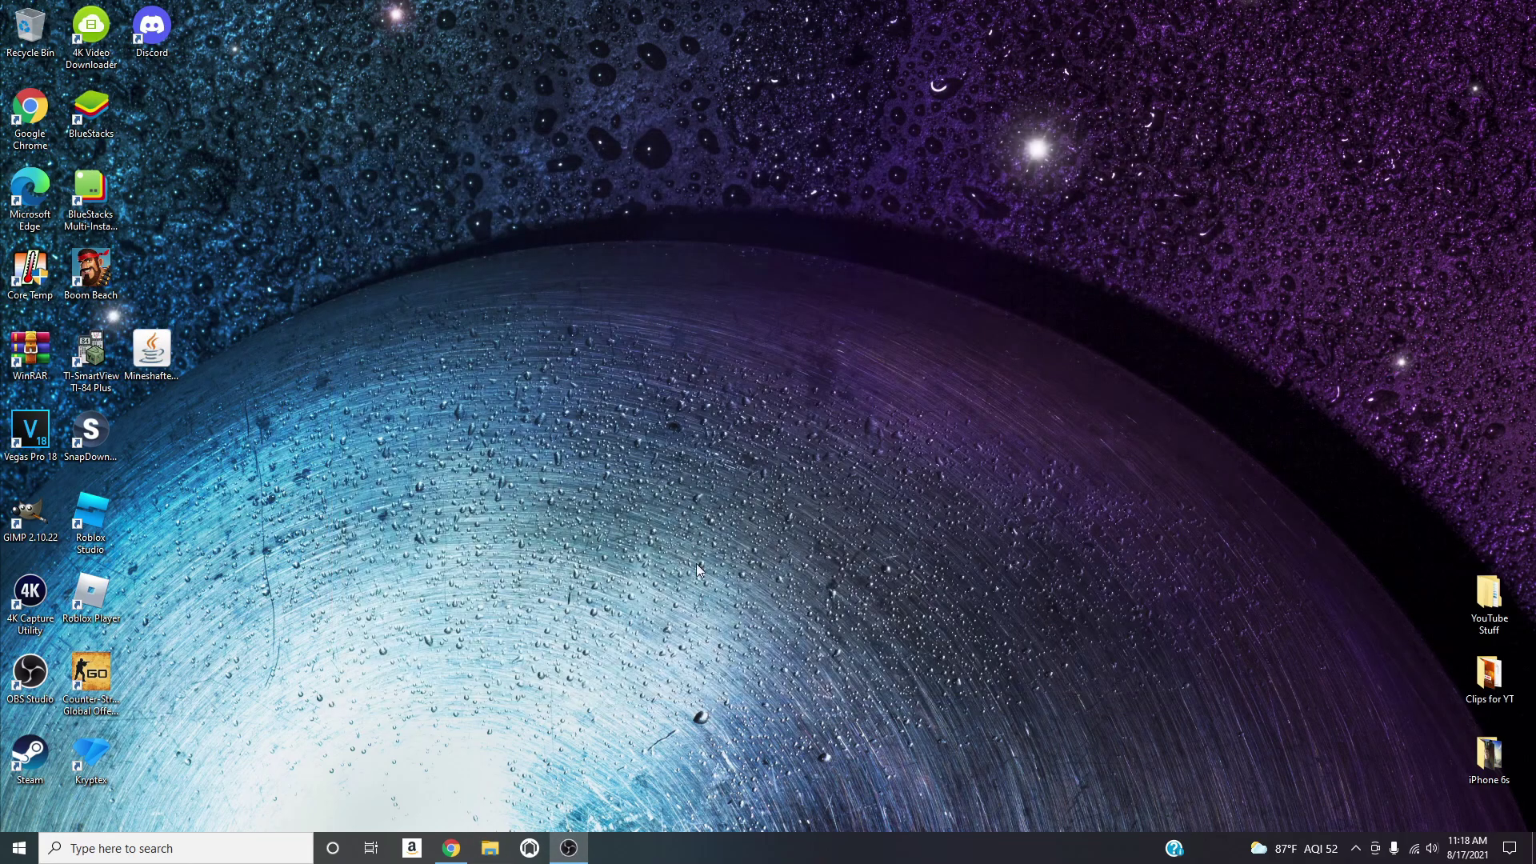
Launch Forge 1.16.5 from Mineshafter and confirm Journeymap 5.7.3 is among the 3 loaded mods.
double_click(164, 371)
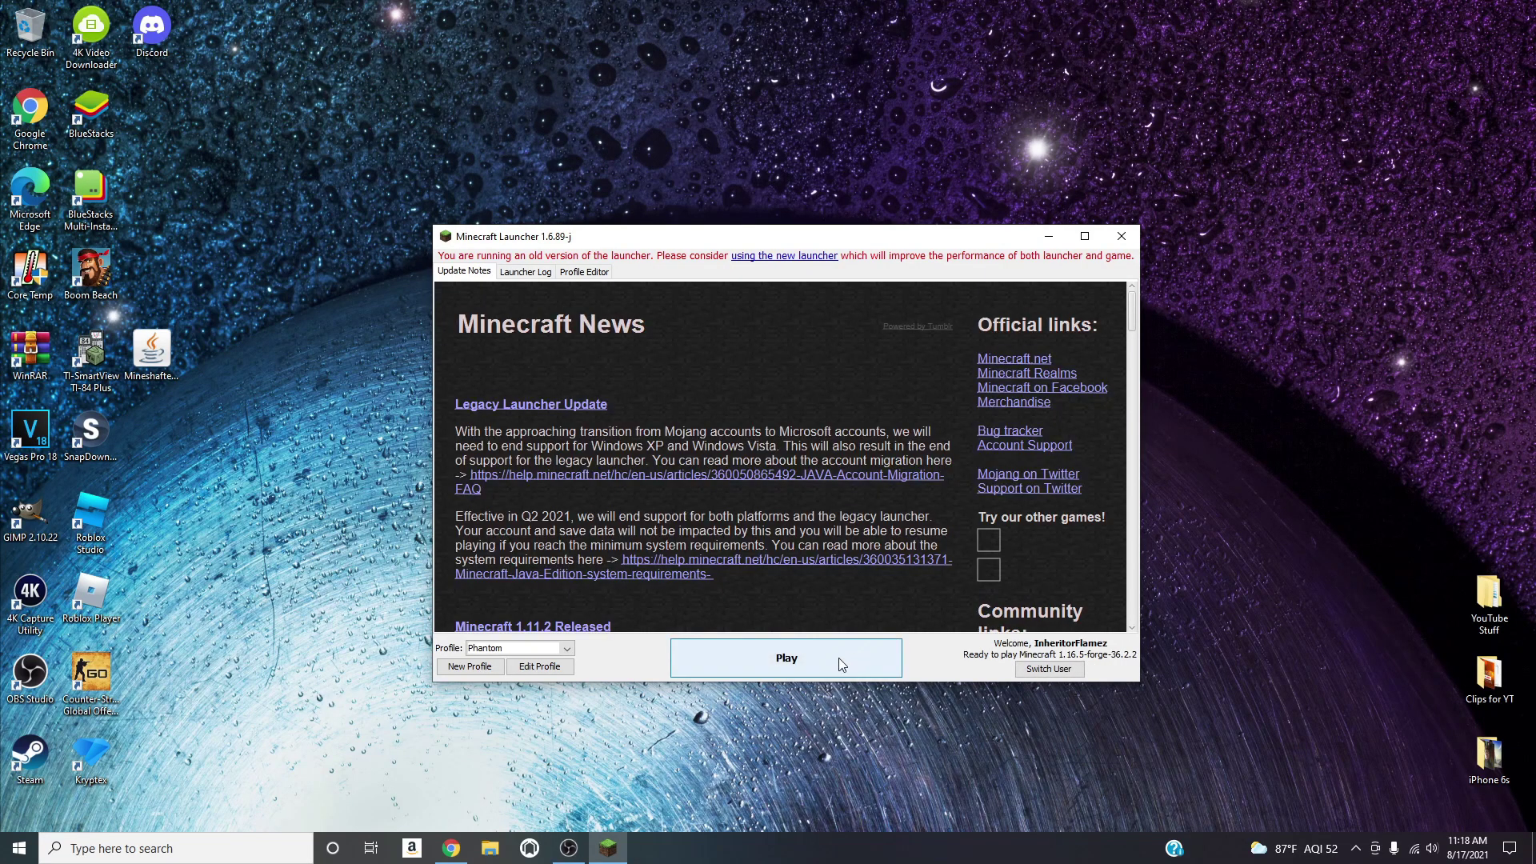
click(834, 658)
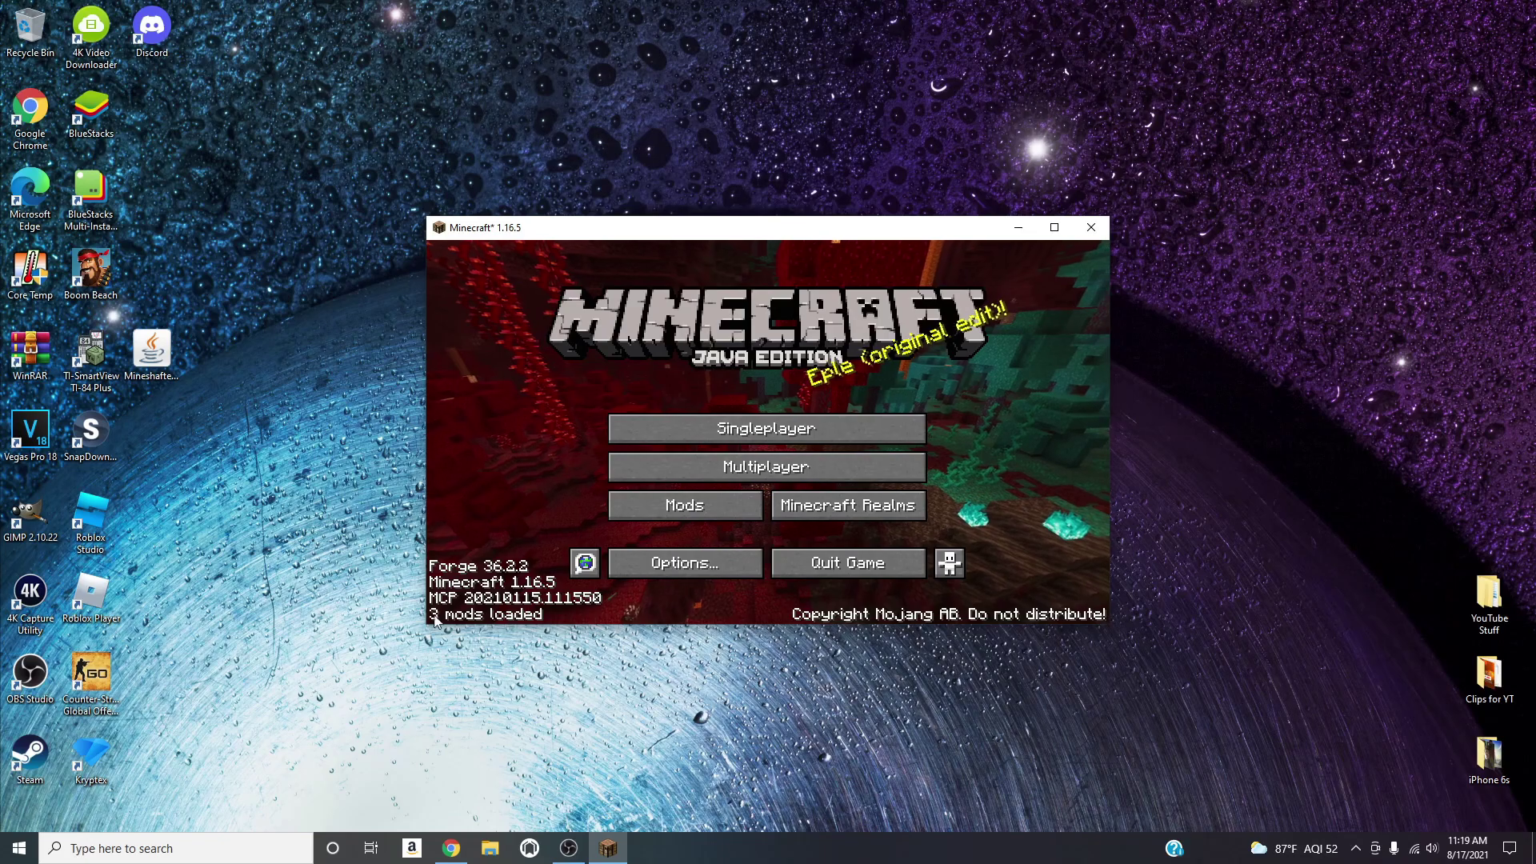
click(712, 512)
click(507, 405)
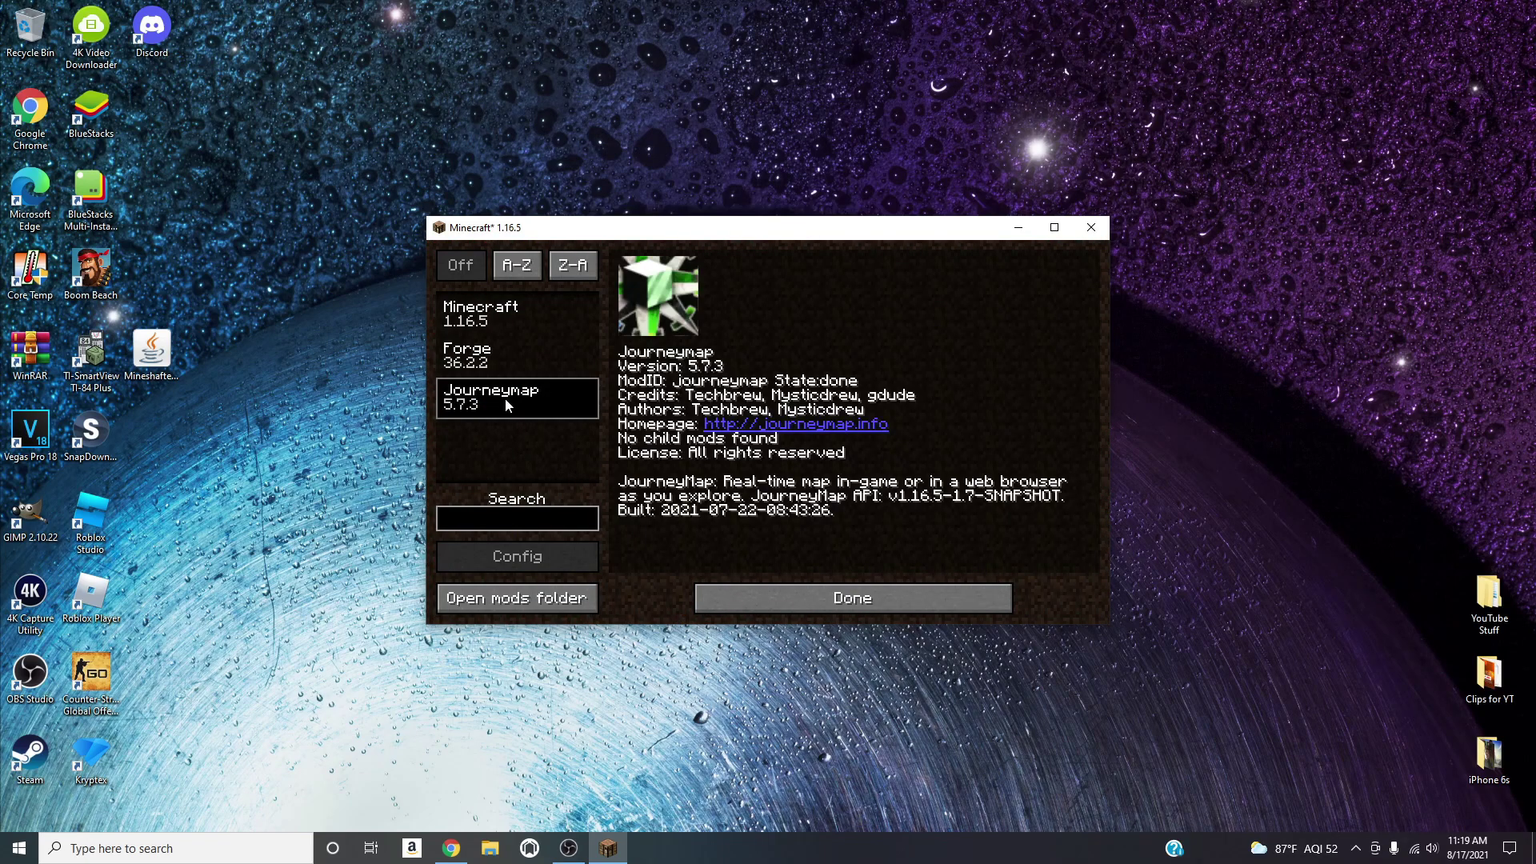
click(782, 608)
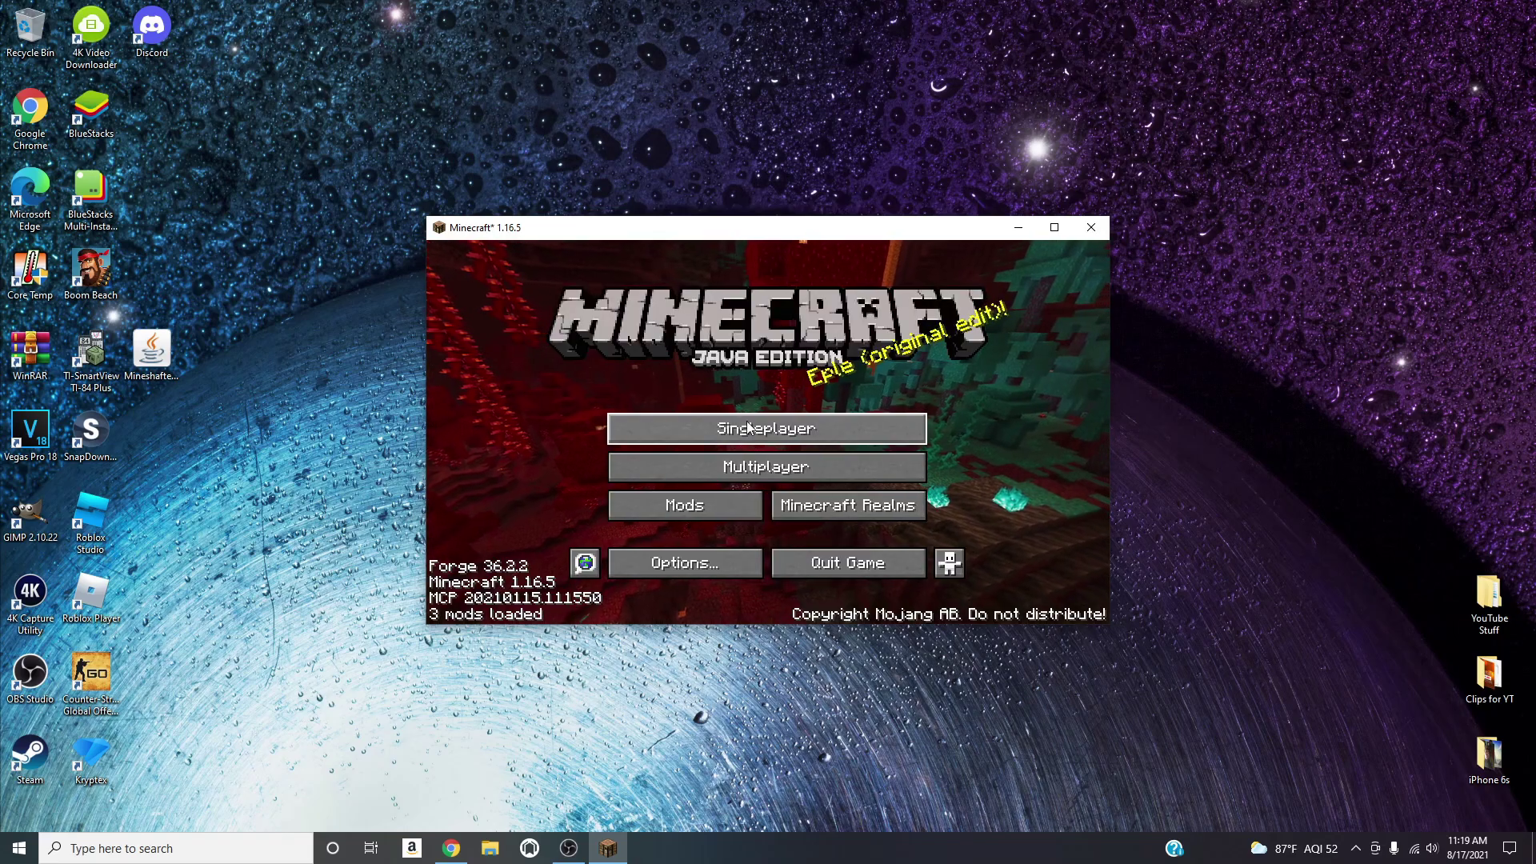
Load the 'New World' singleplayer save.
click(718, 422)
click(580, 350)
click(581, 349)
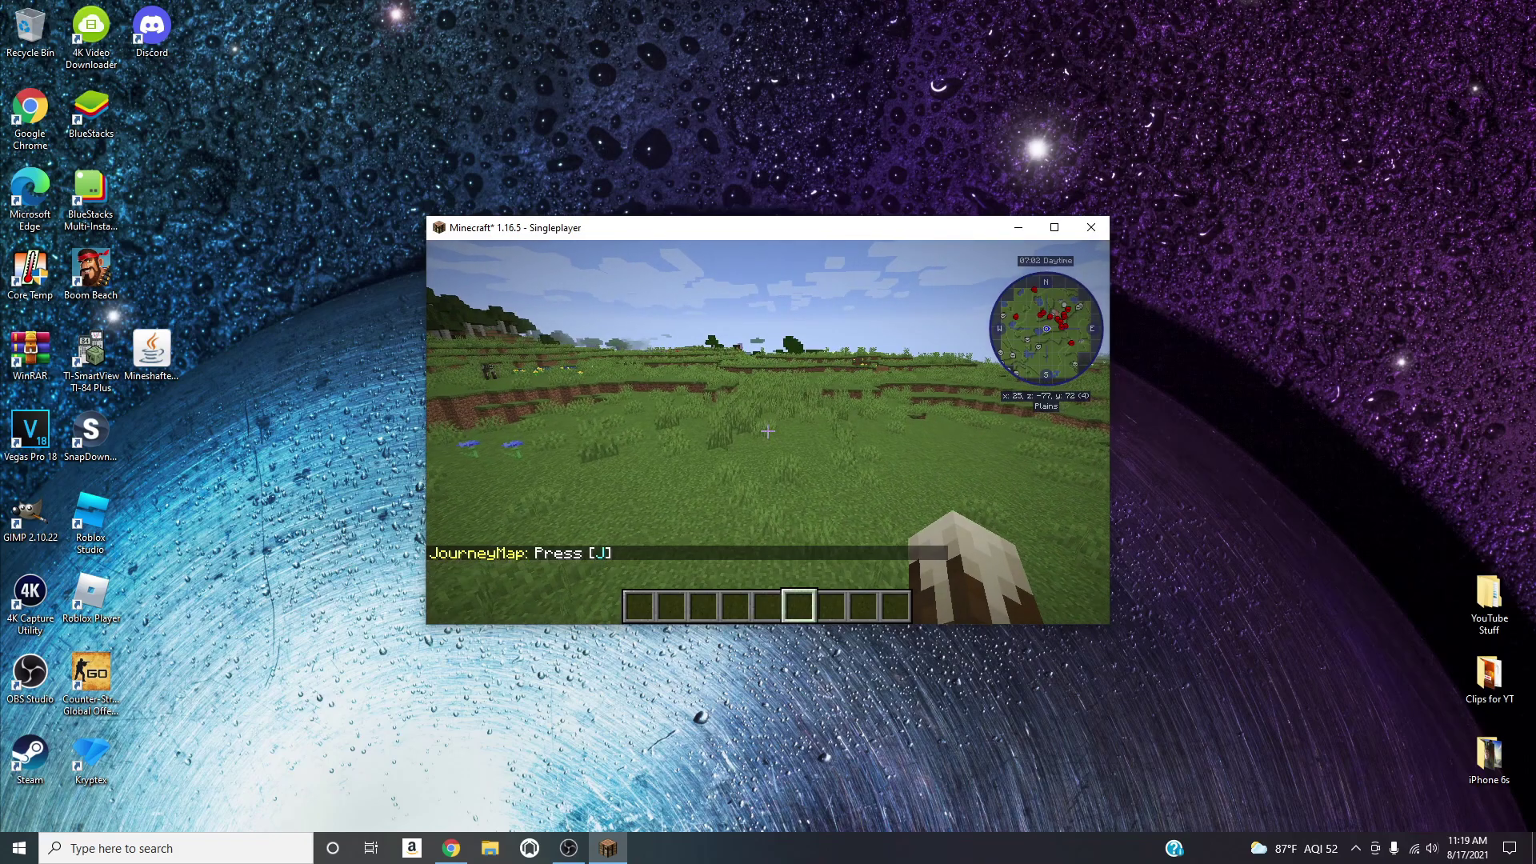
Walk across the plains past the pond and tree while the JourneyMap minimap updates.
key(w)
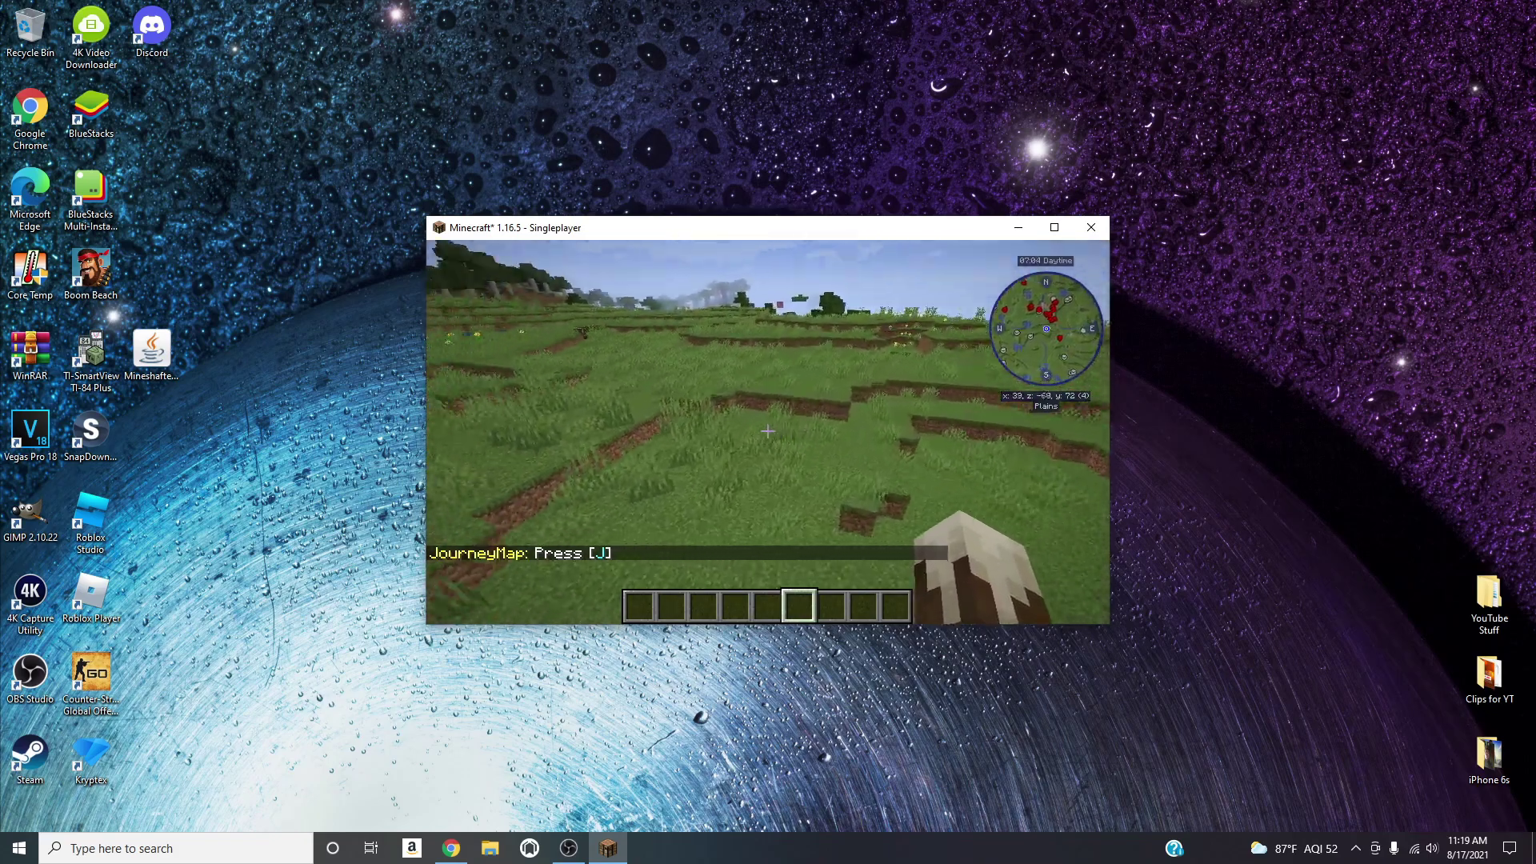
key(w)
key(w)
key(w)
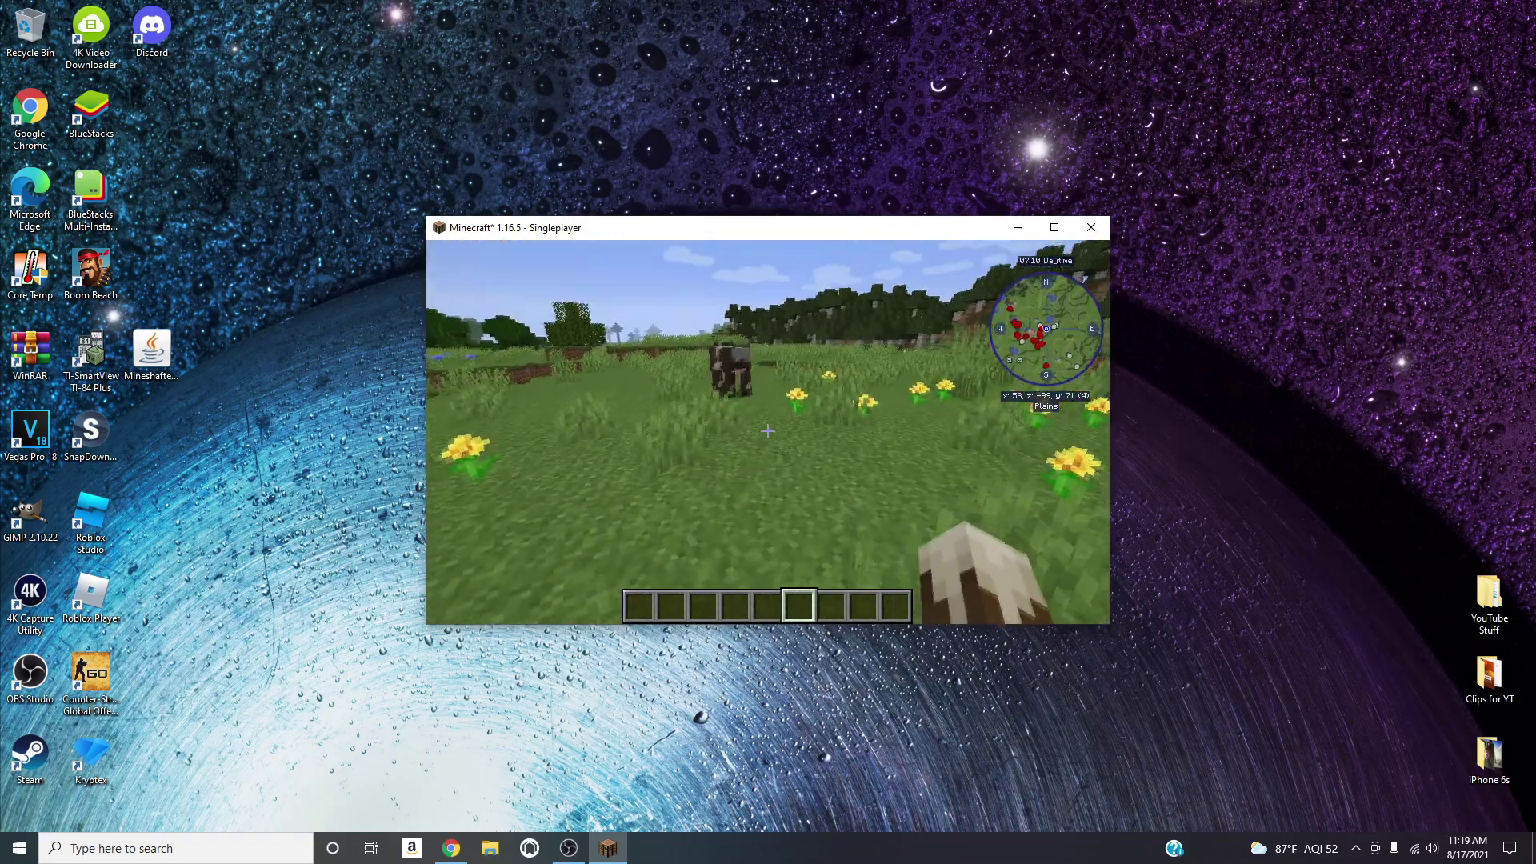
key(w)
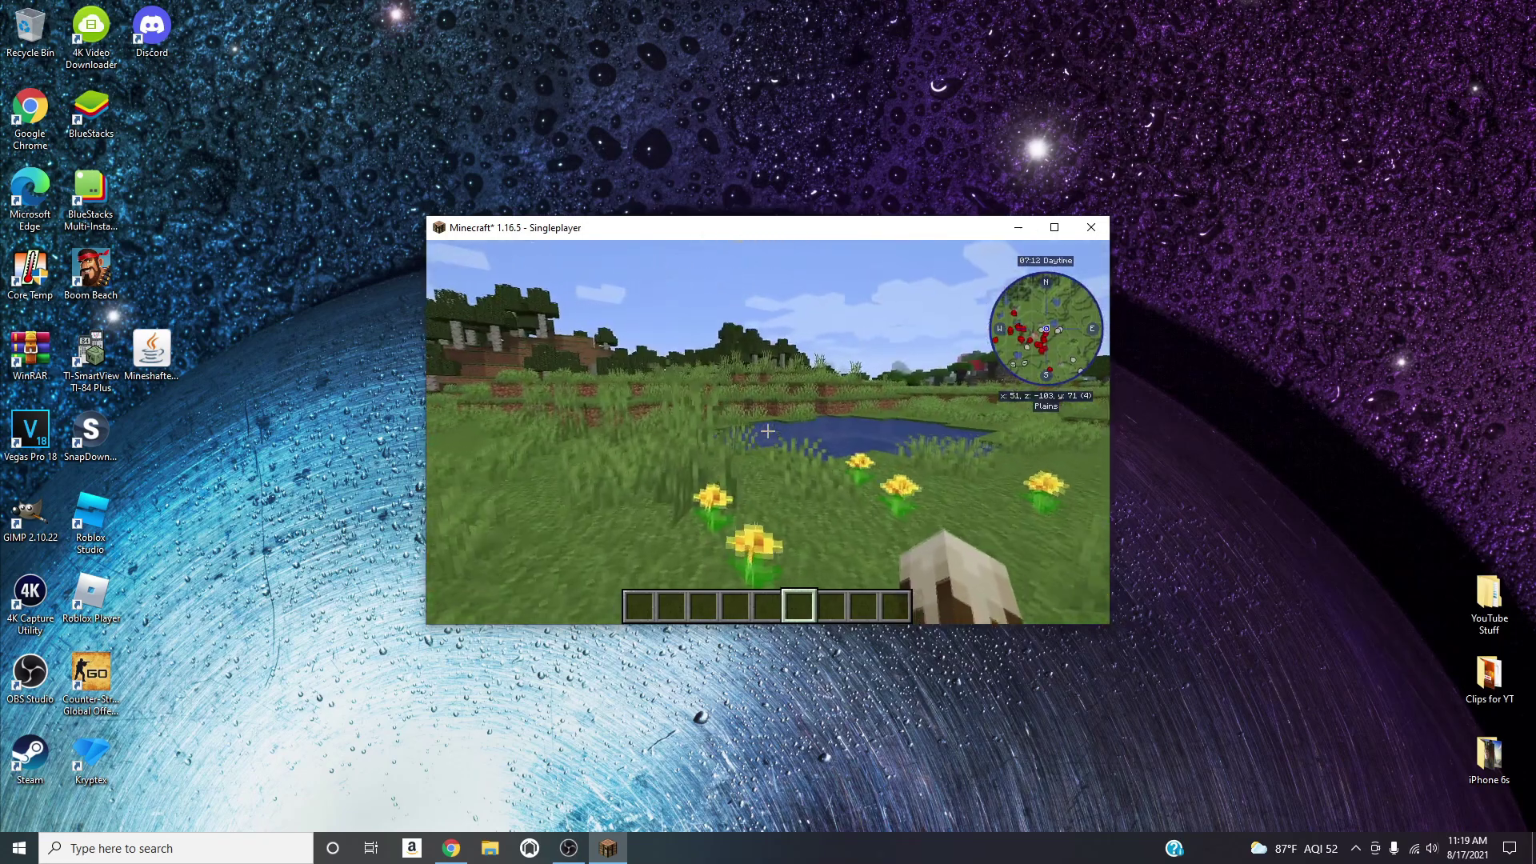
key(w)
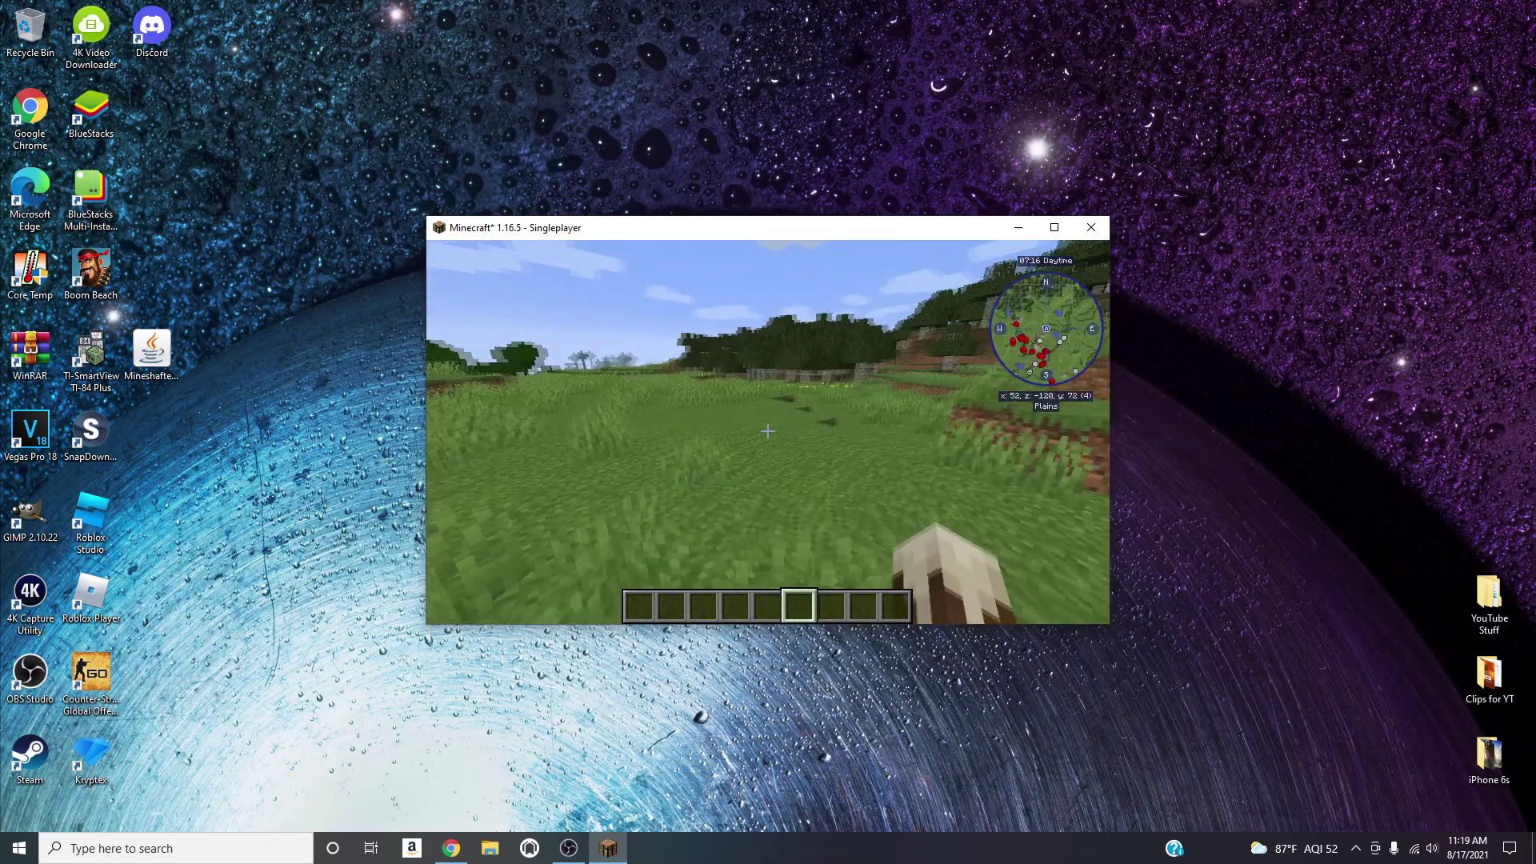
key(w)
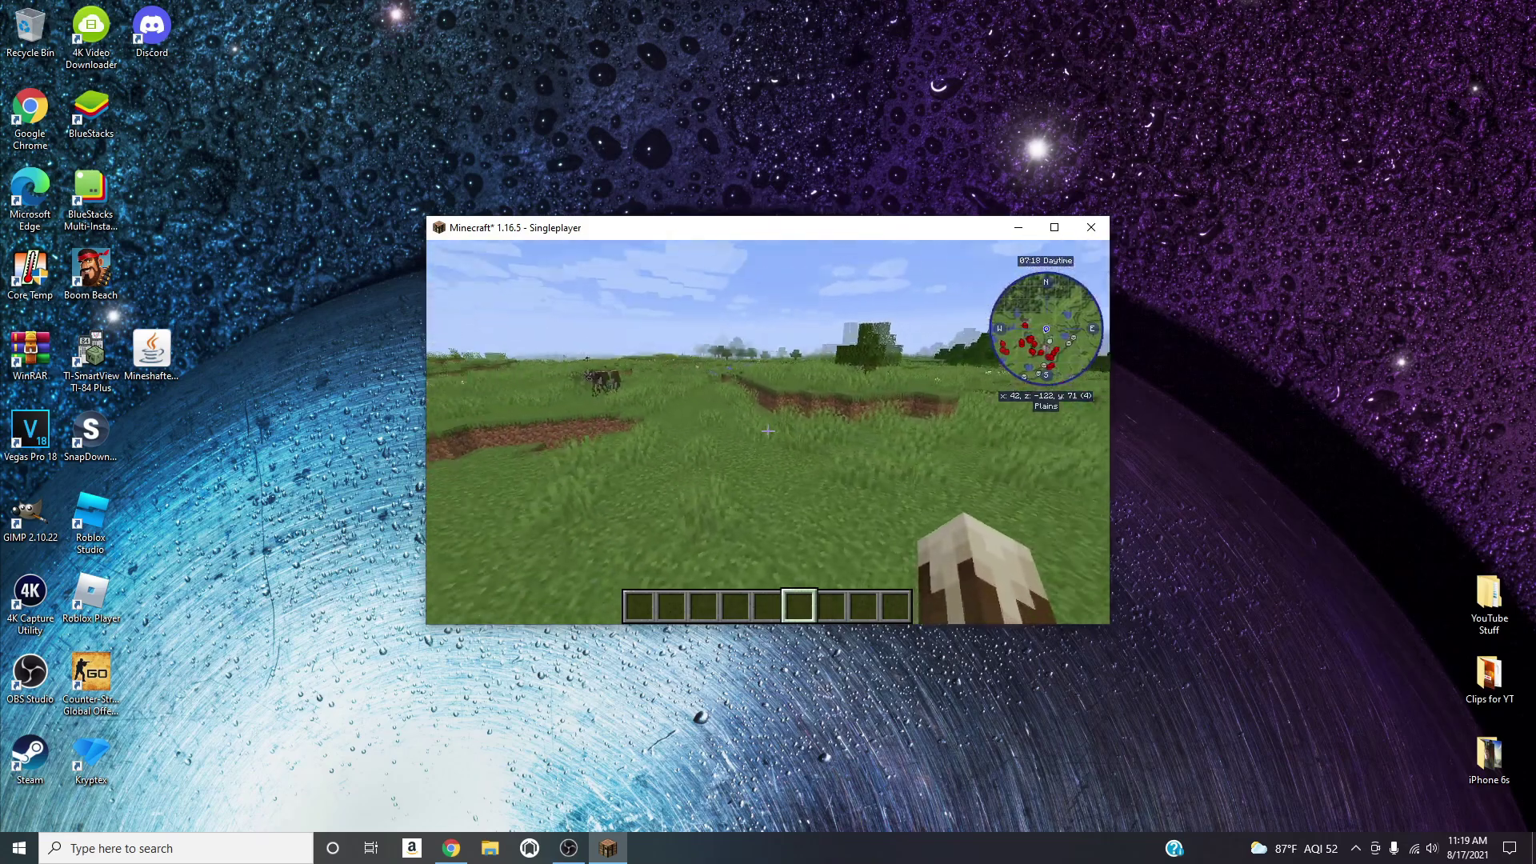
key(w)
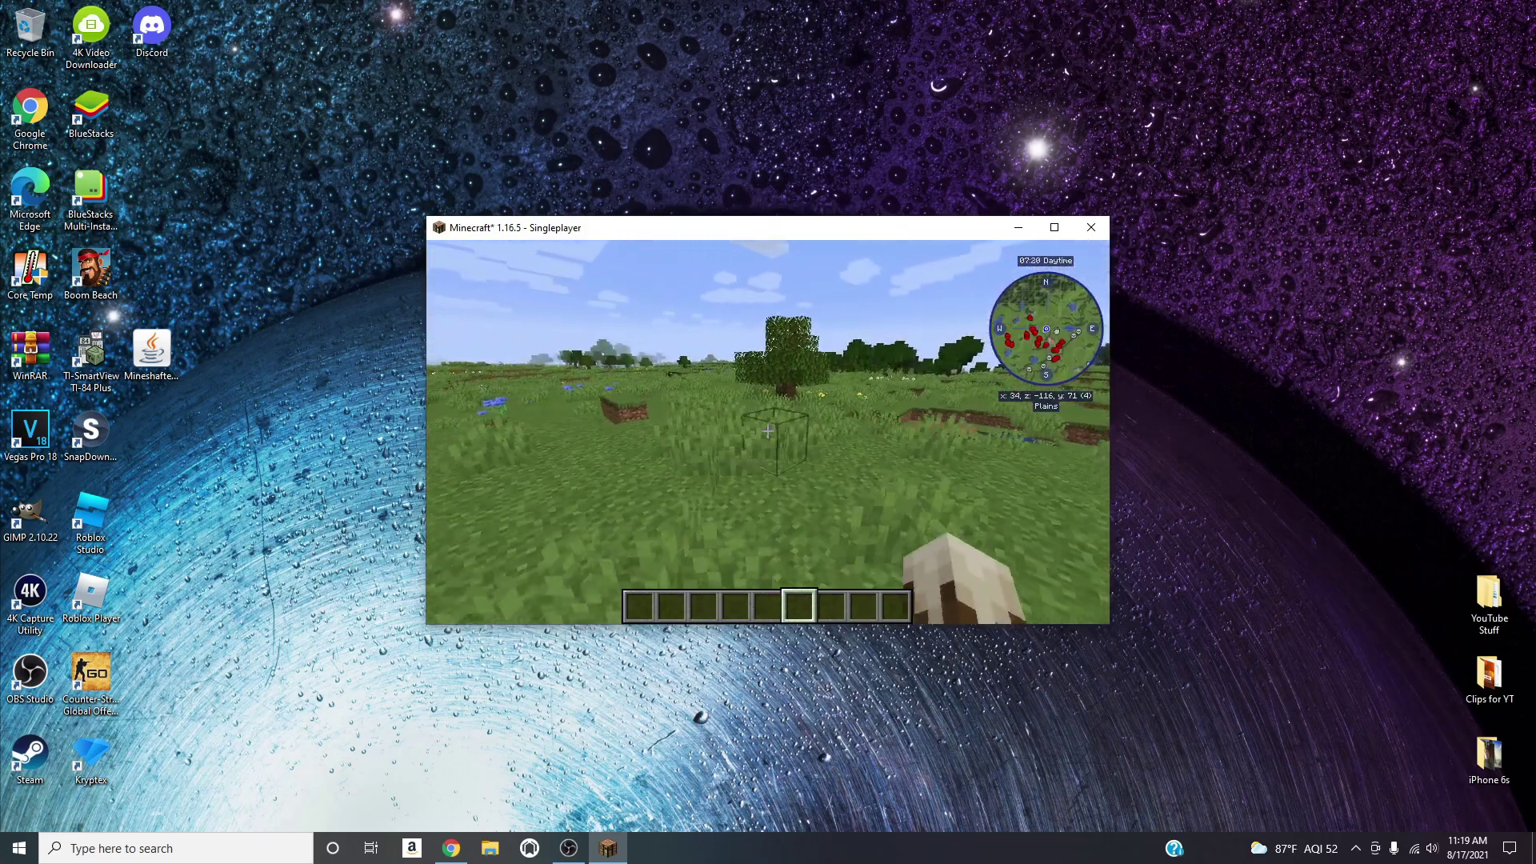
key(w)
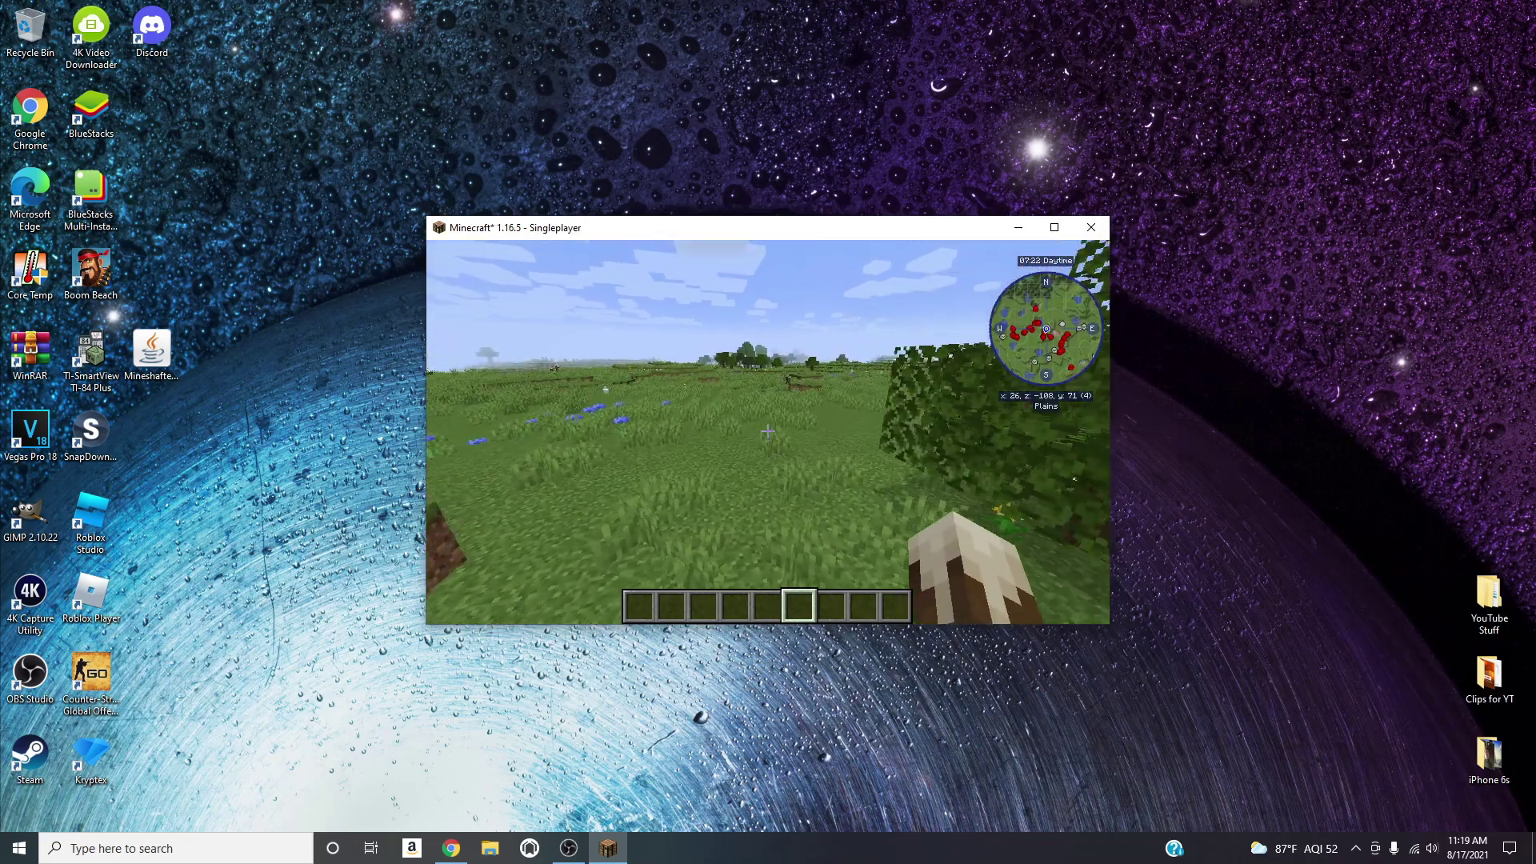
Keep exploring toward the dirt ledge, cow and flowers, then pause the game and return to Chrome.
key(w)
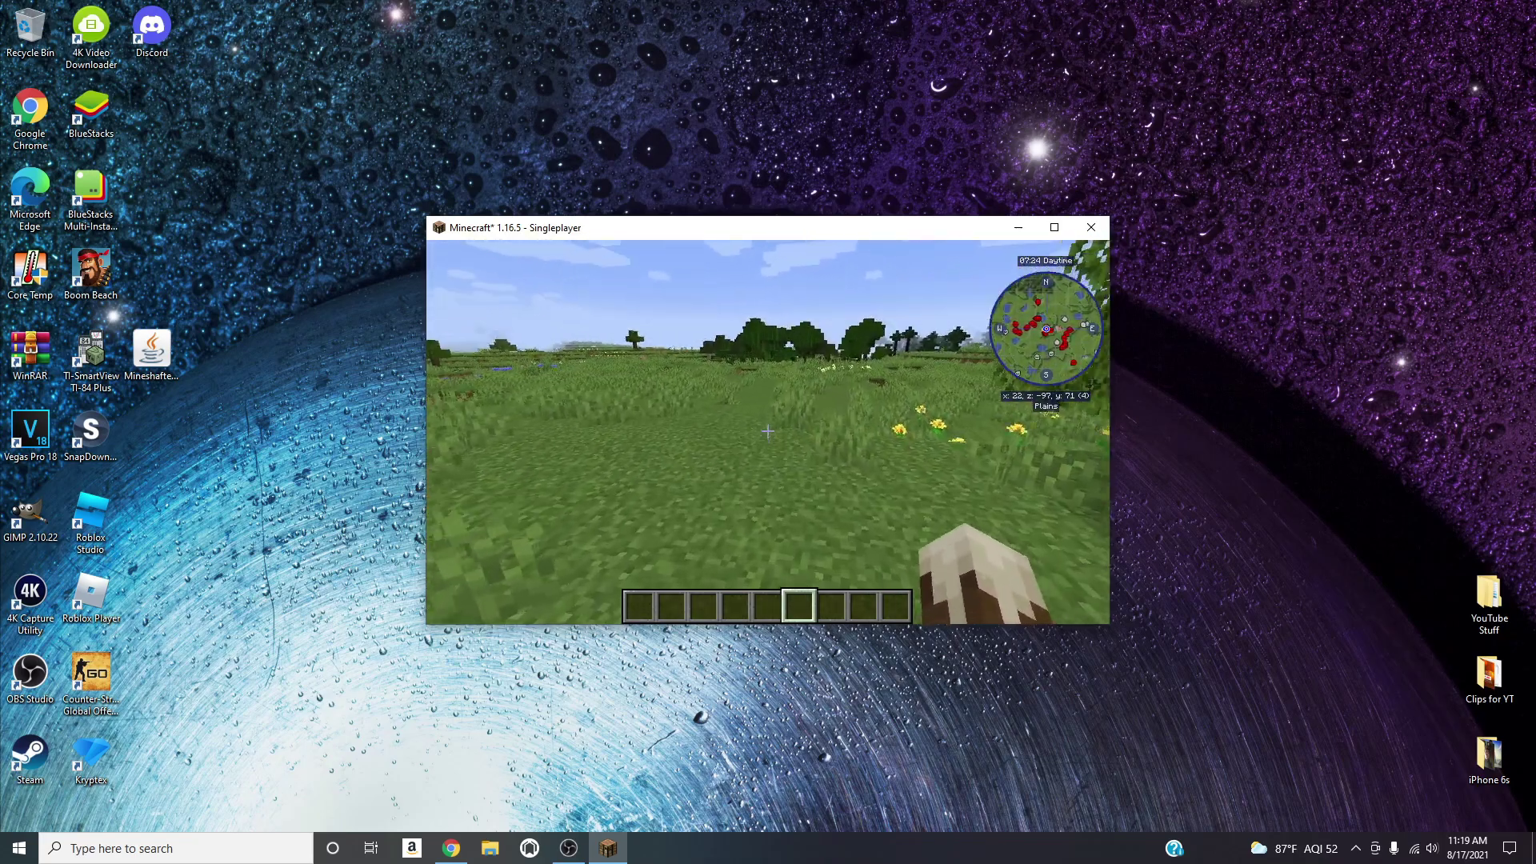
key(w)
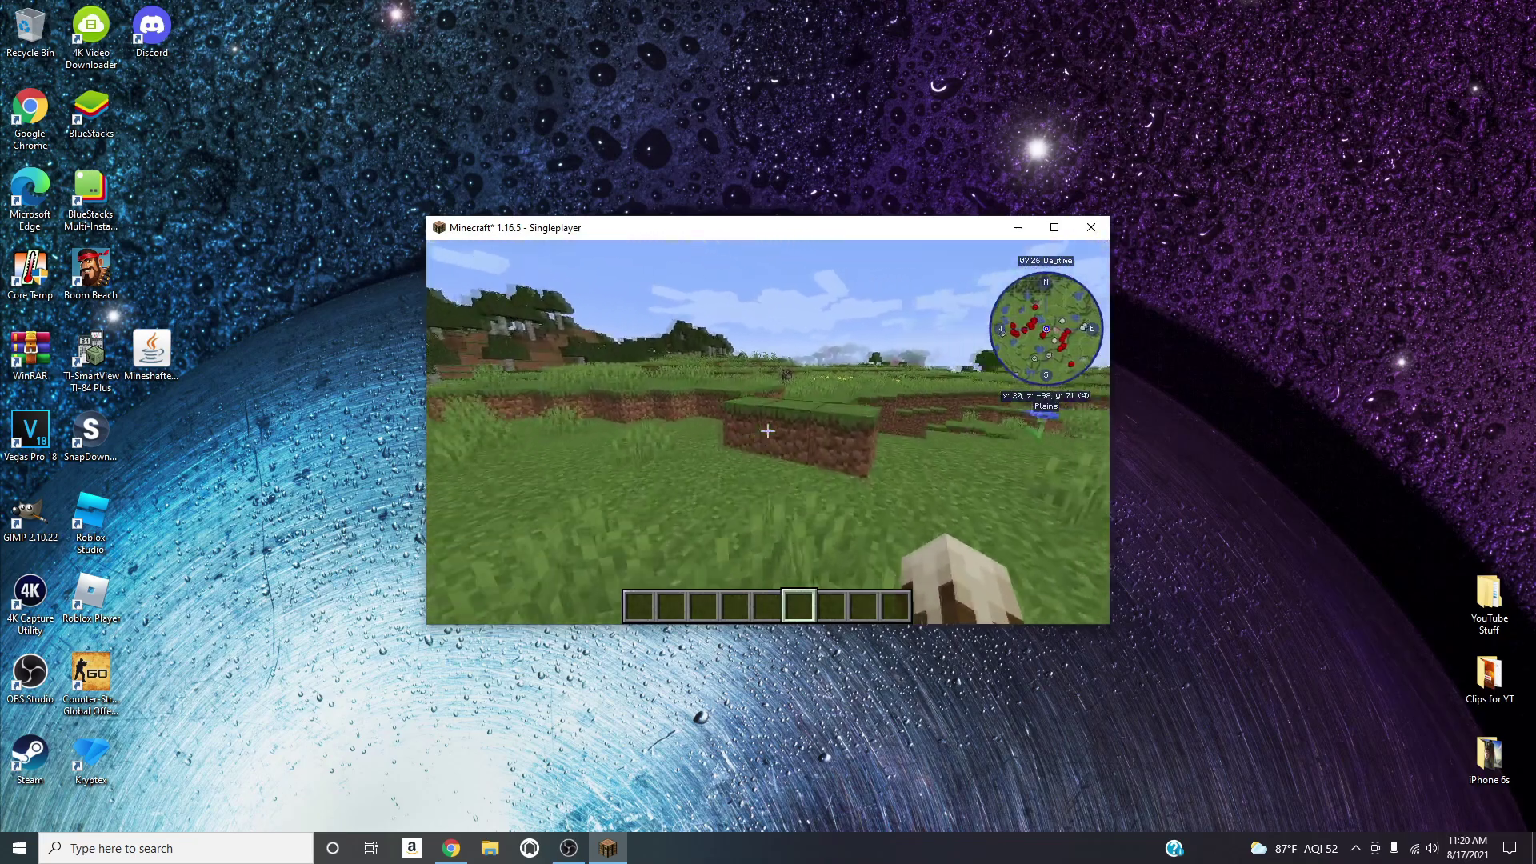
key(w)
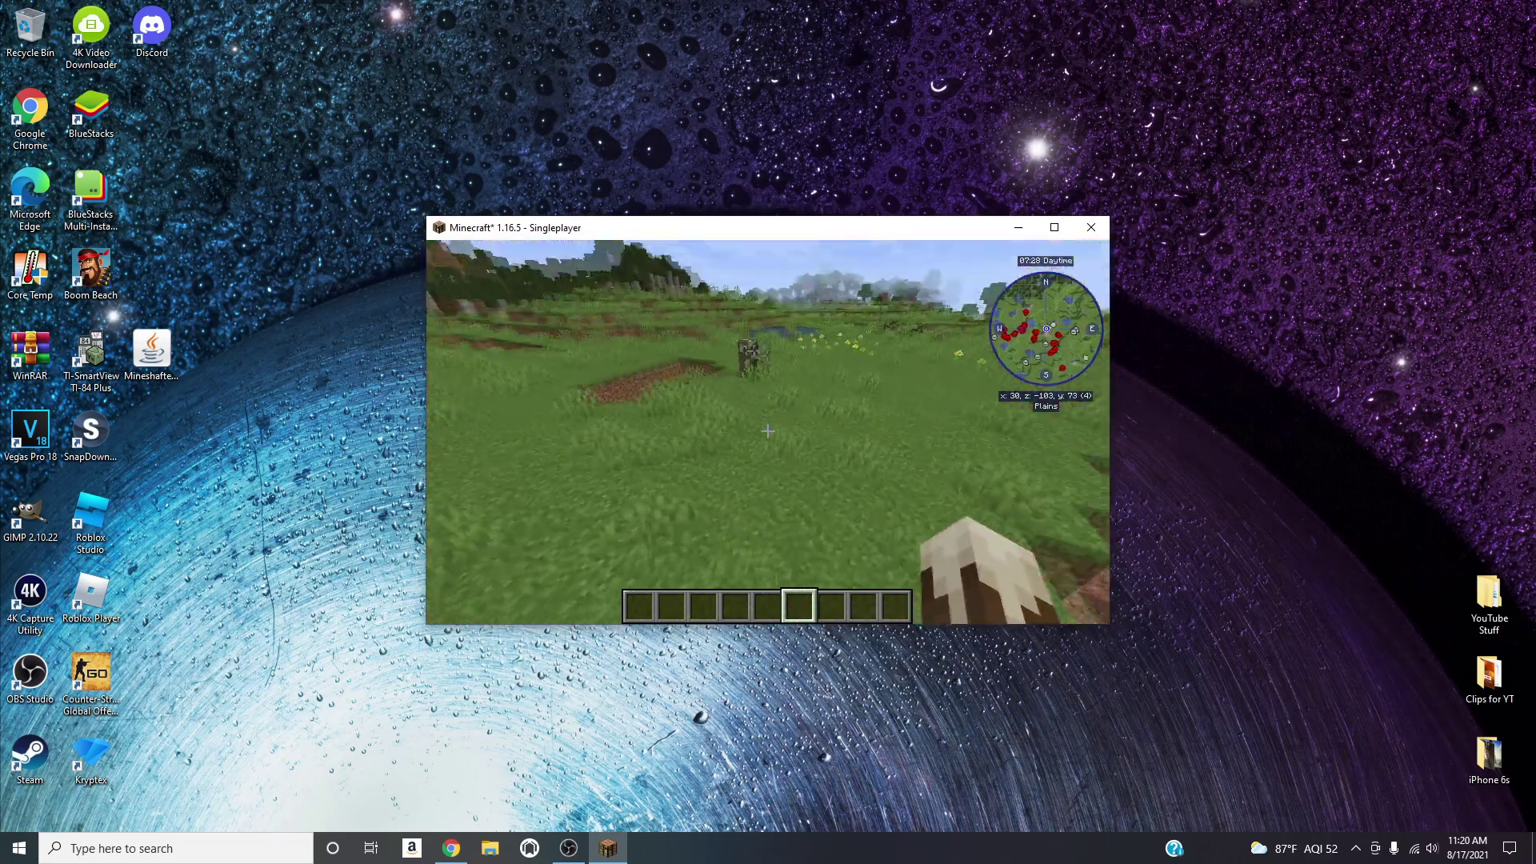
key(w)
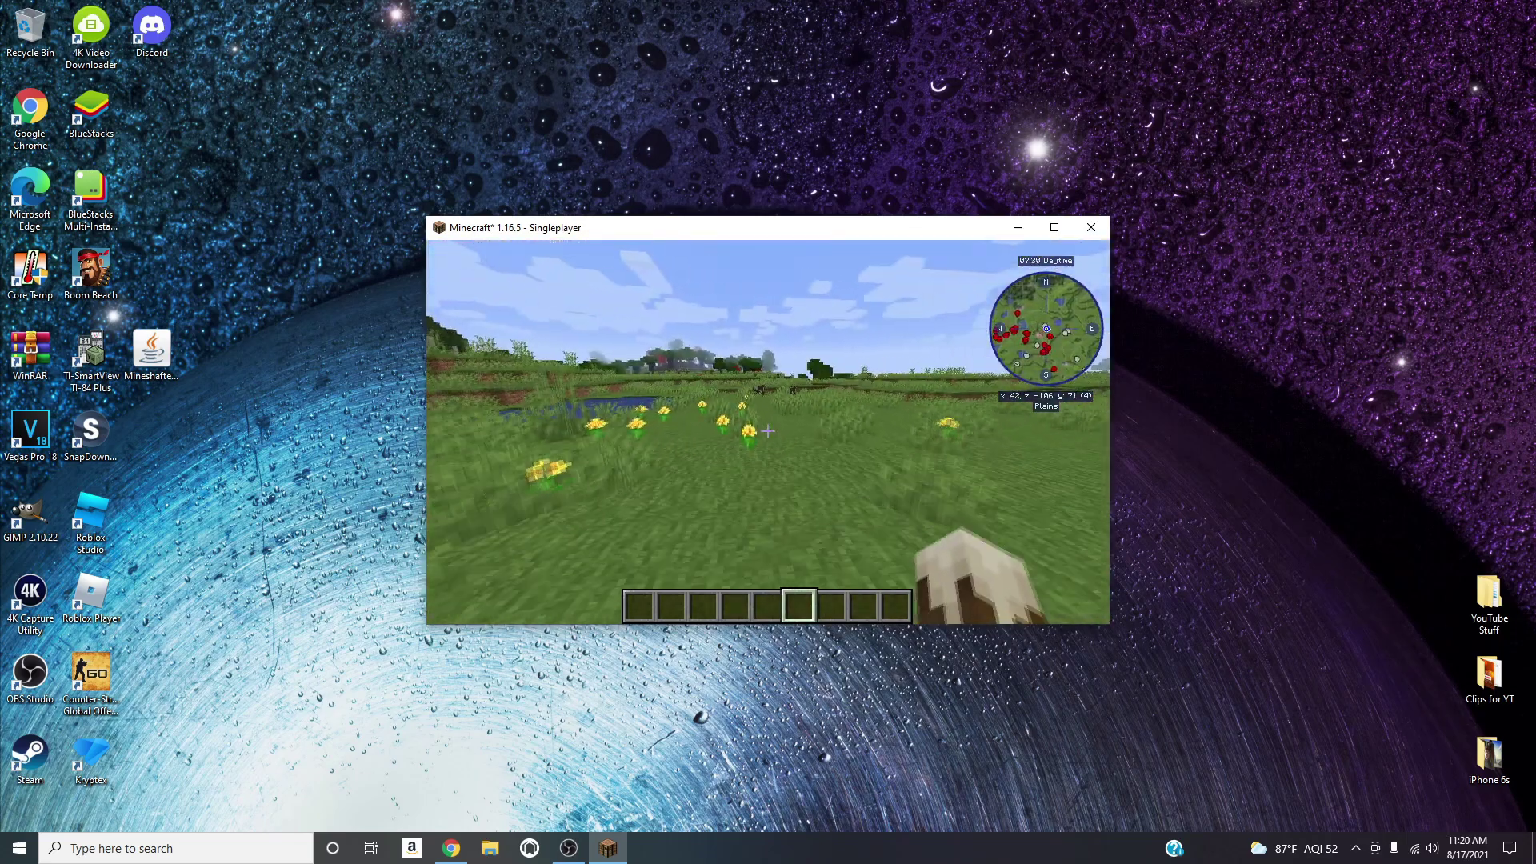
key(w)
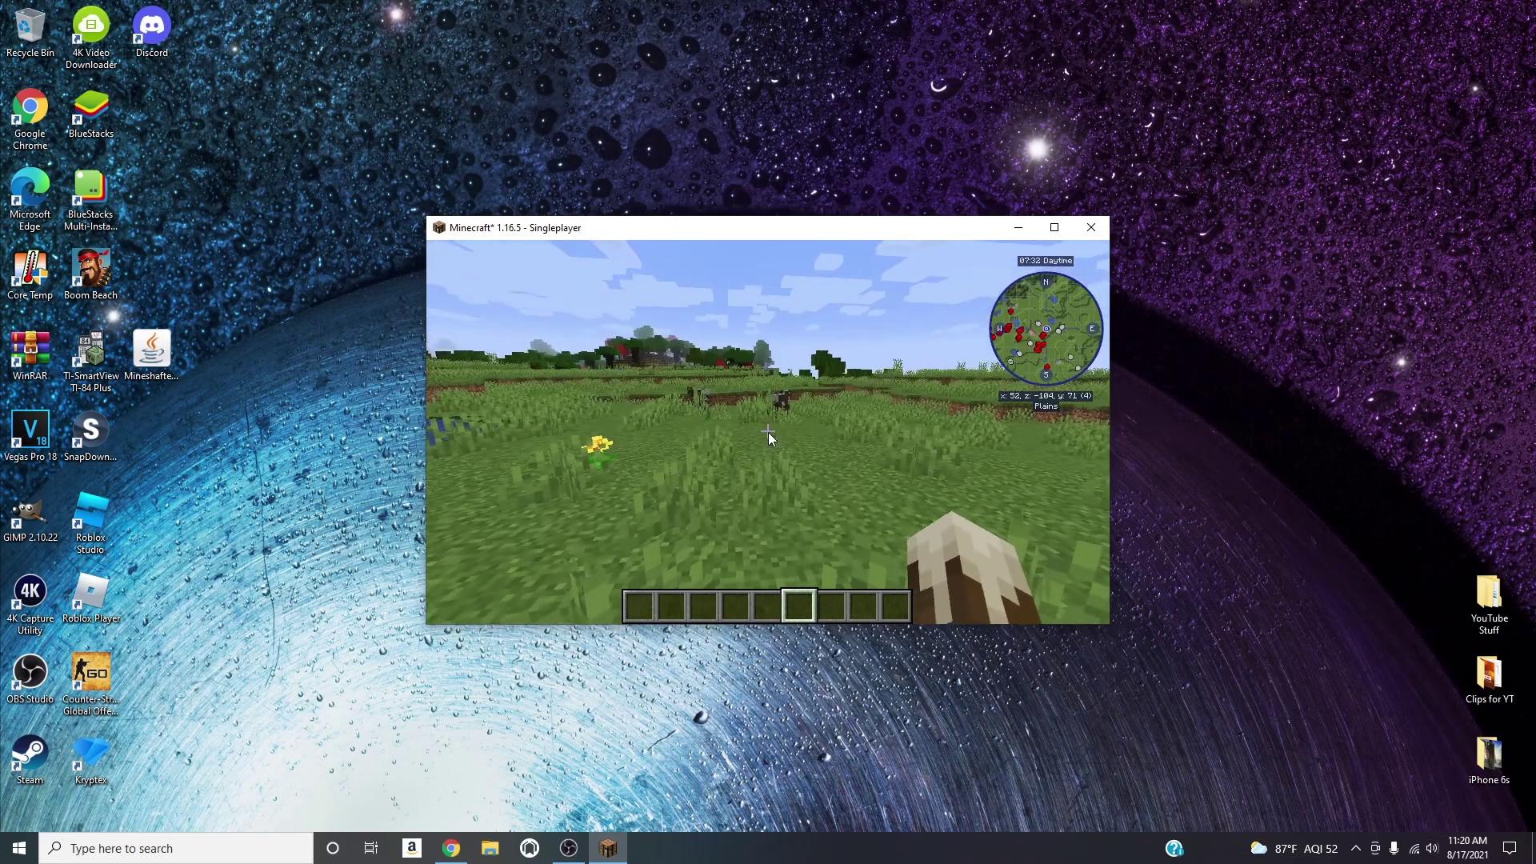
key(Escape)
click(451, 848)
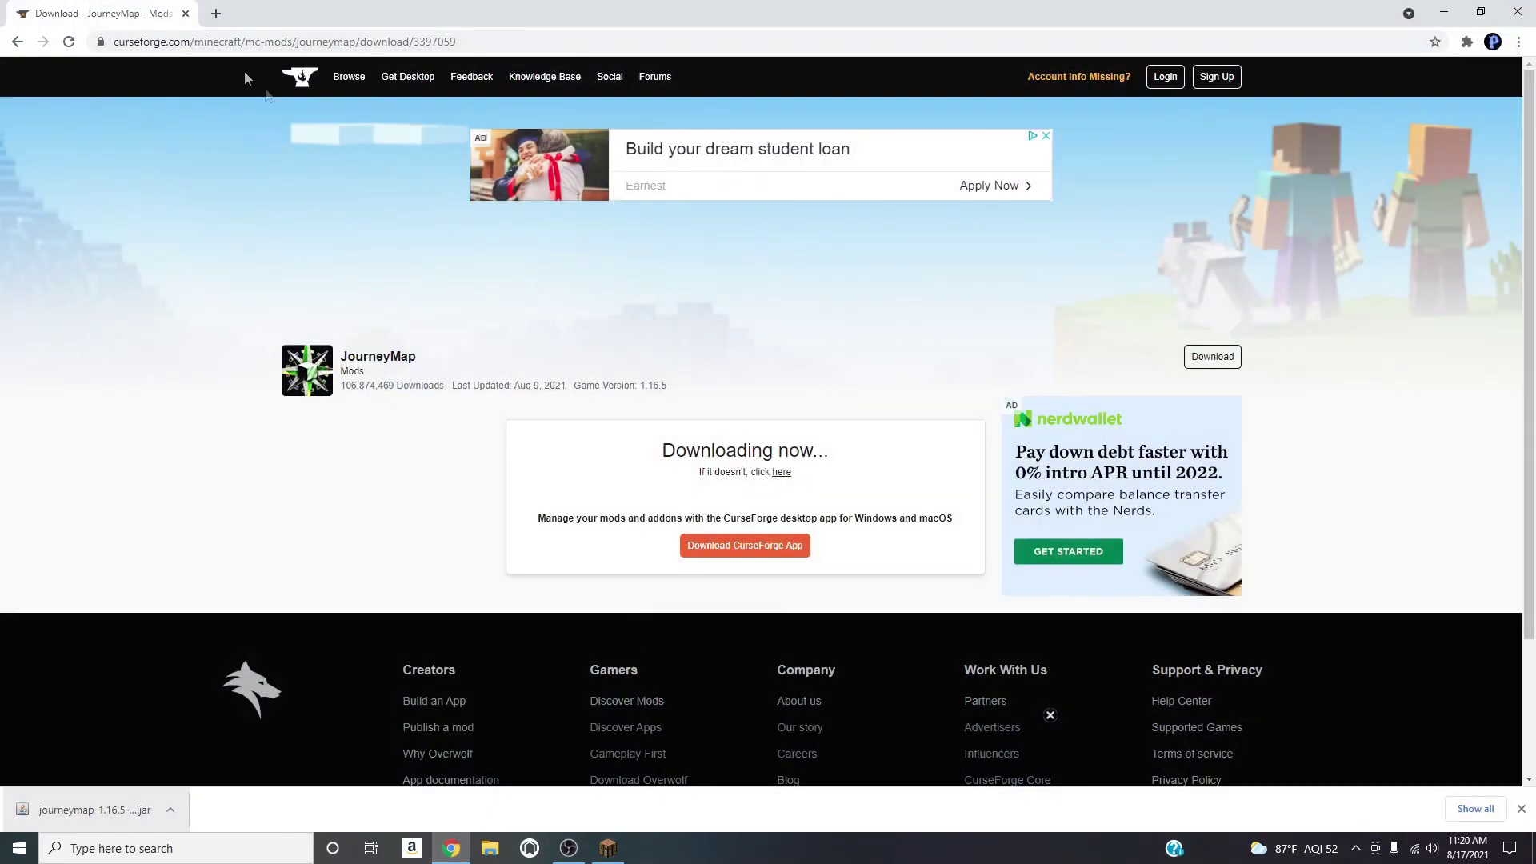
Go back twice to the CurseForge 1.16.5 mods list sorted by Popularity and scroll through it.
click(16, 47)
click(16, 46)
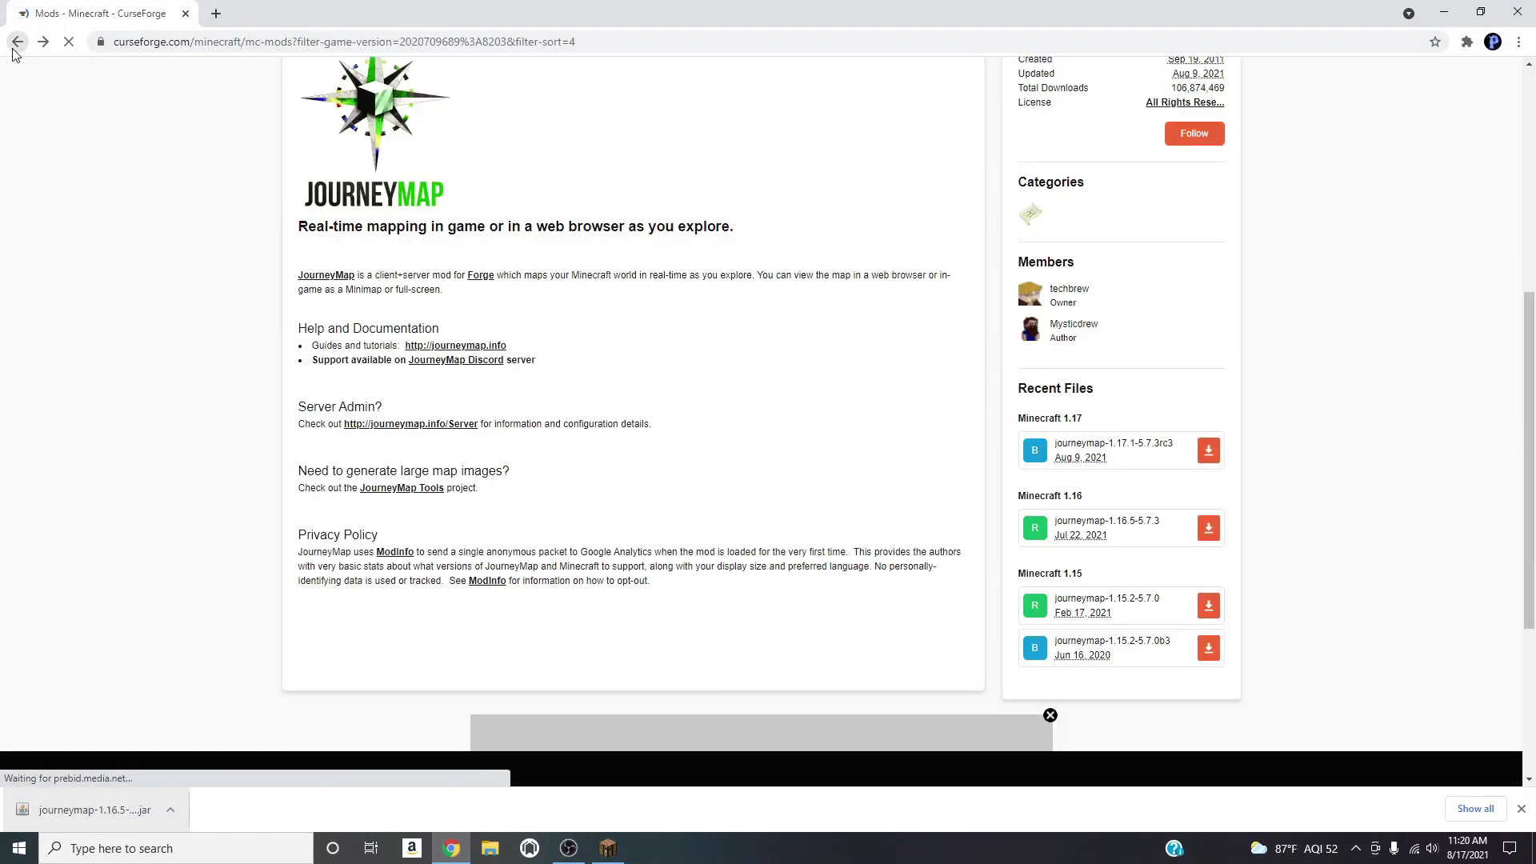
scroll(768, 336, up, 3)
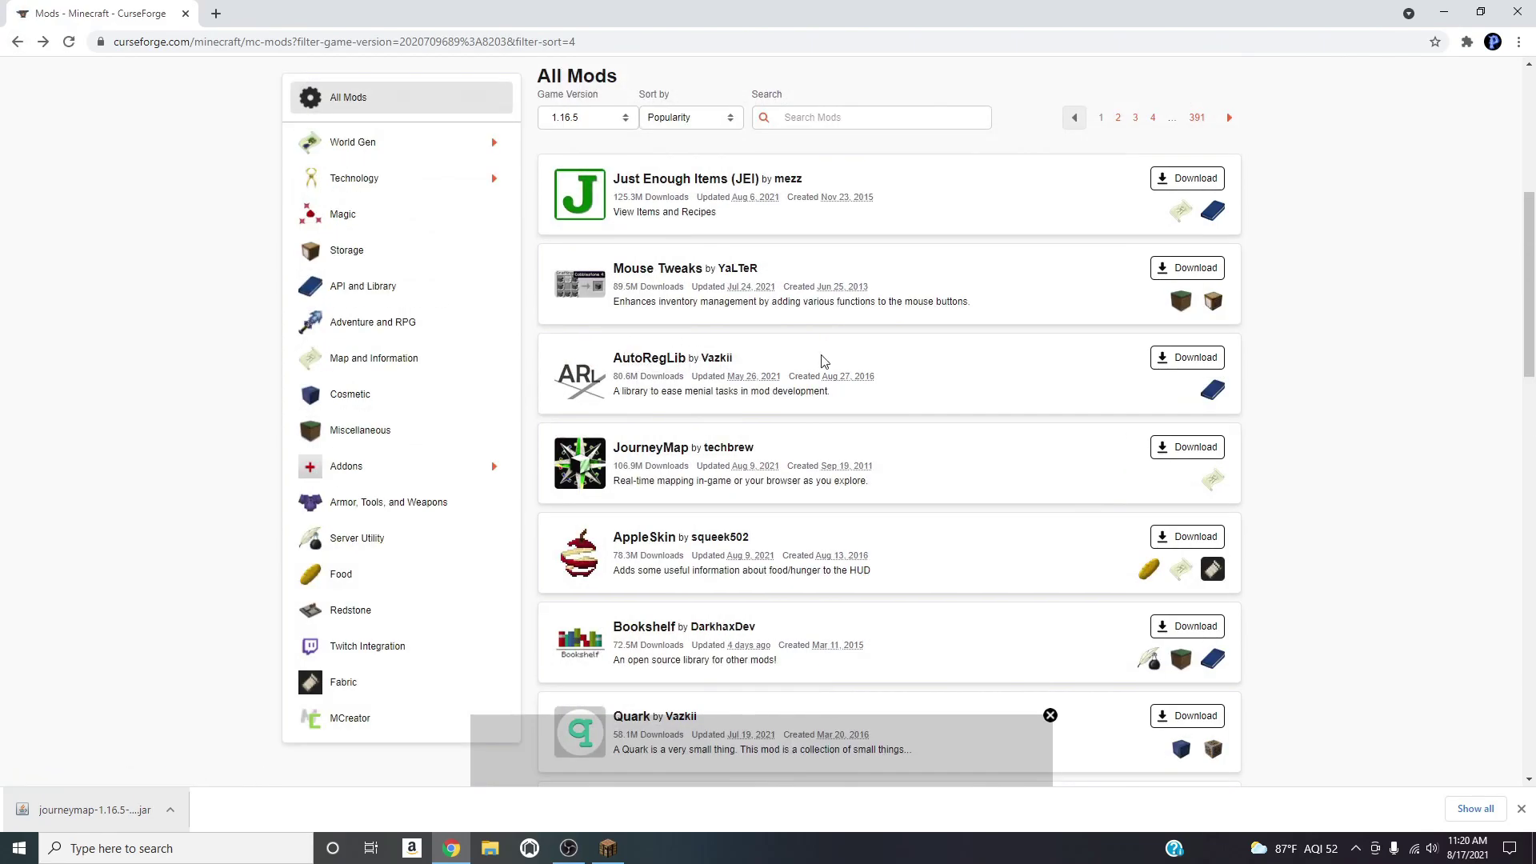
scroll(826, 364, down, 6)
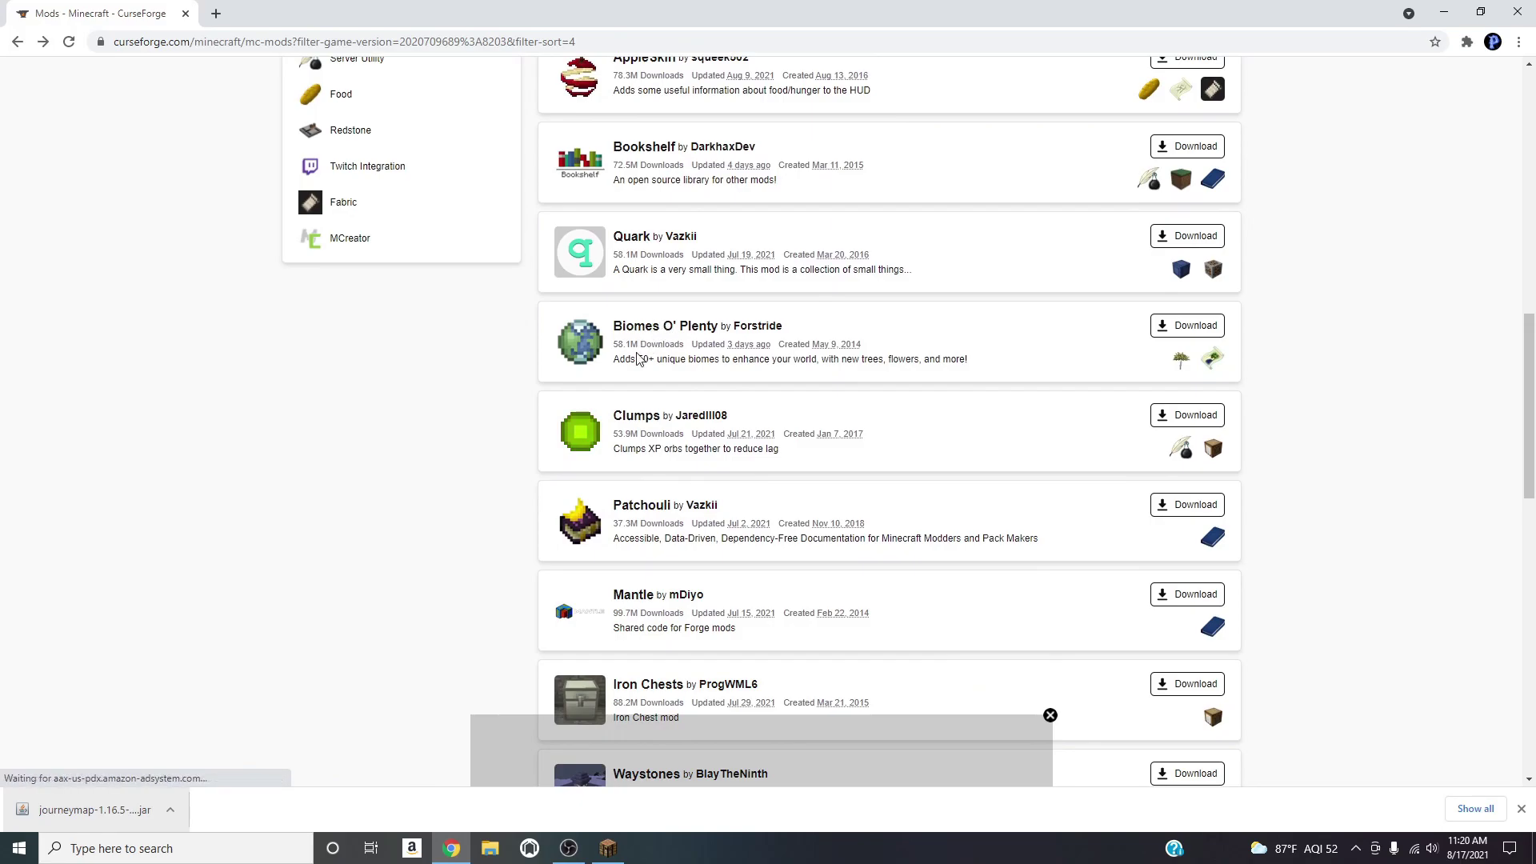
scroll(892, 356, down, 4)
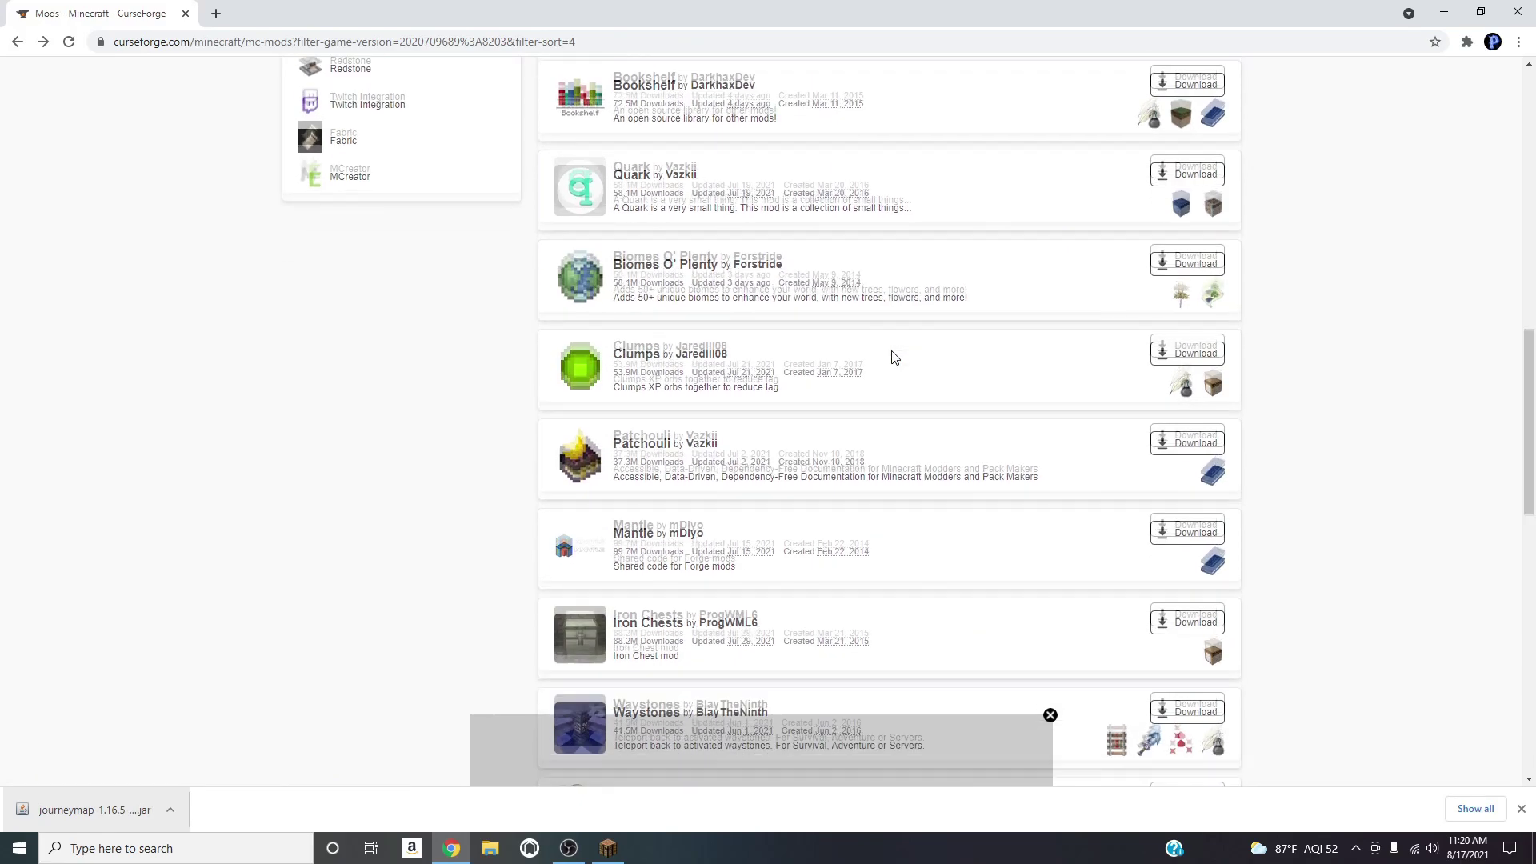
scroll(894, 358, down, 1)
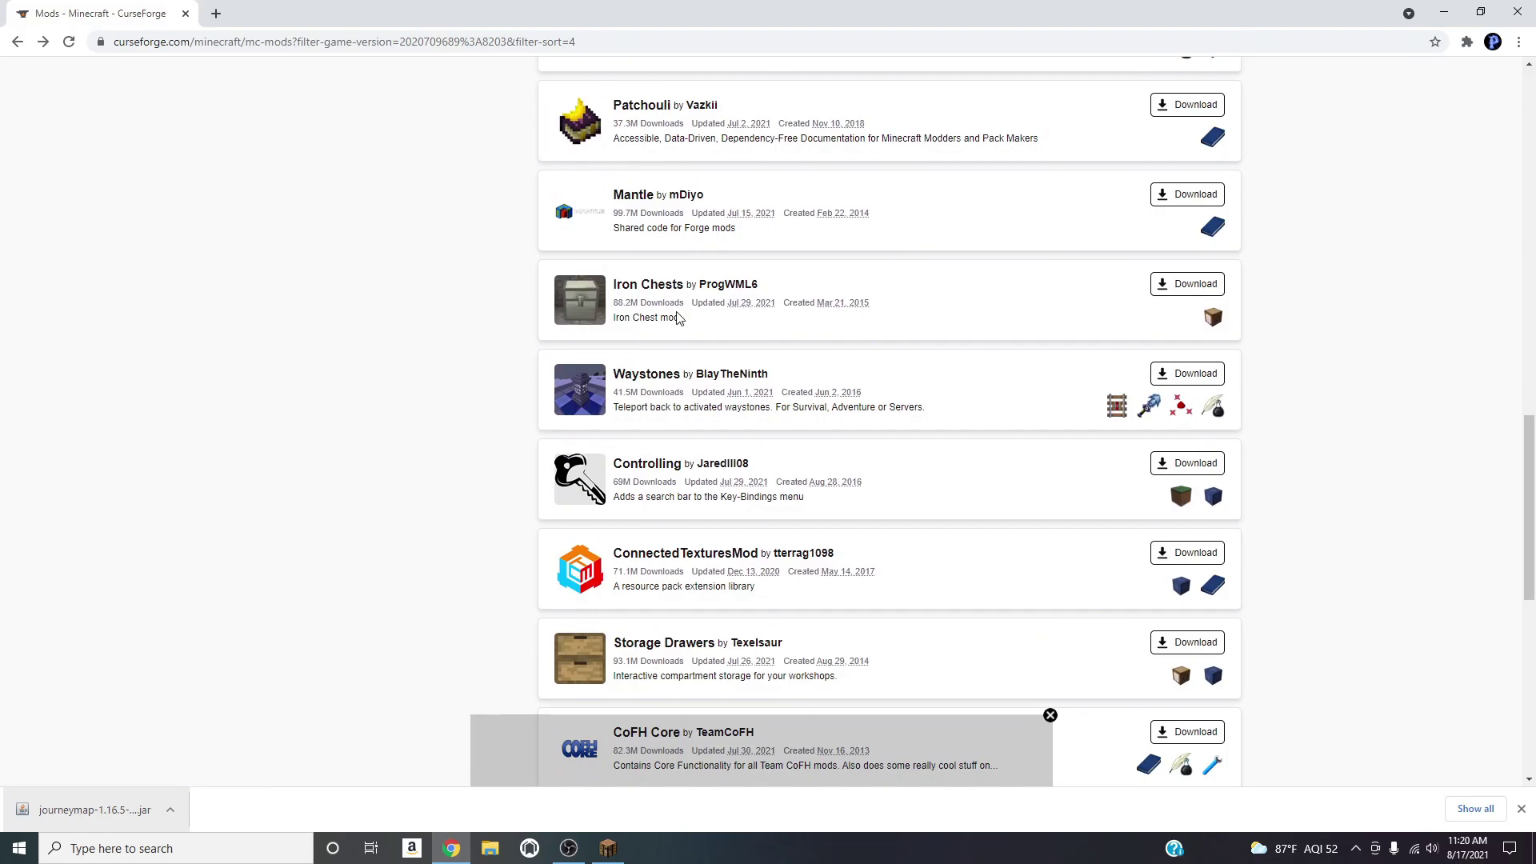
scroll(693, 379, down, 4)
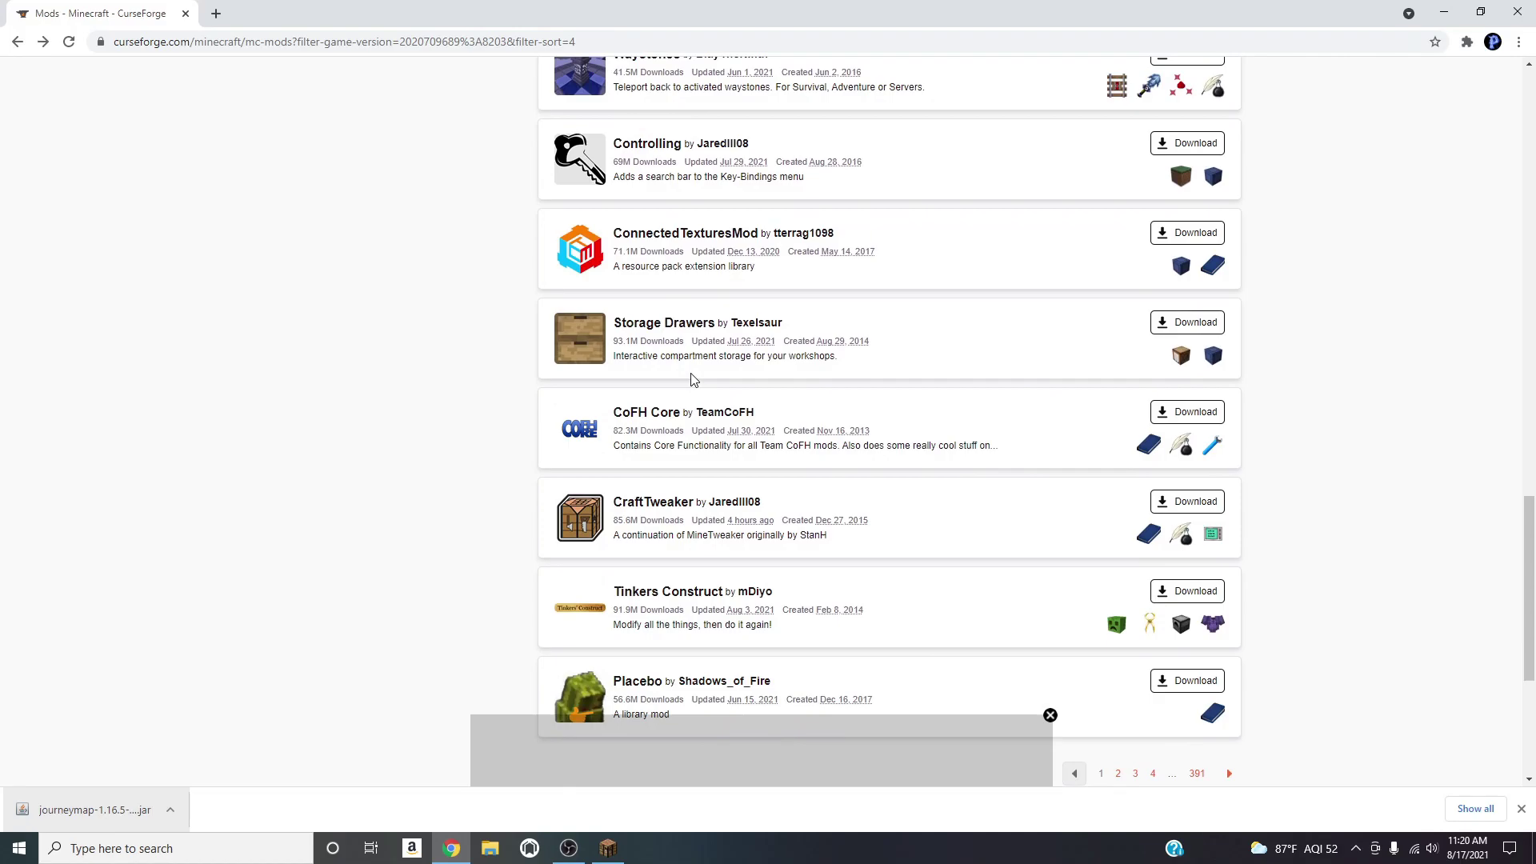
scroll(692, 379, down, 3)
scroll(688, 380, up, 20)
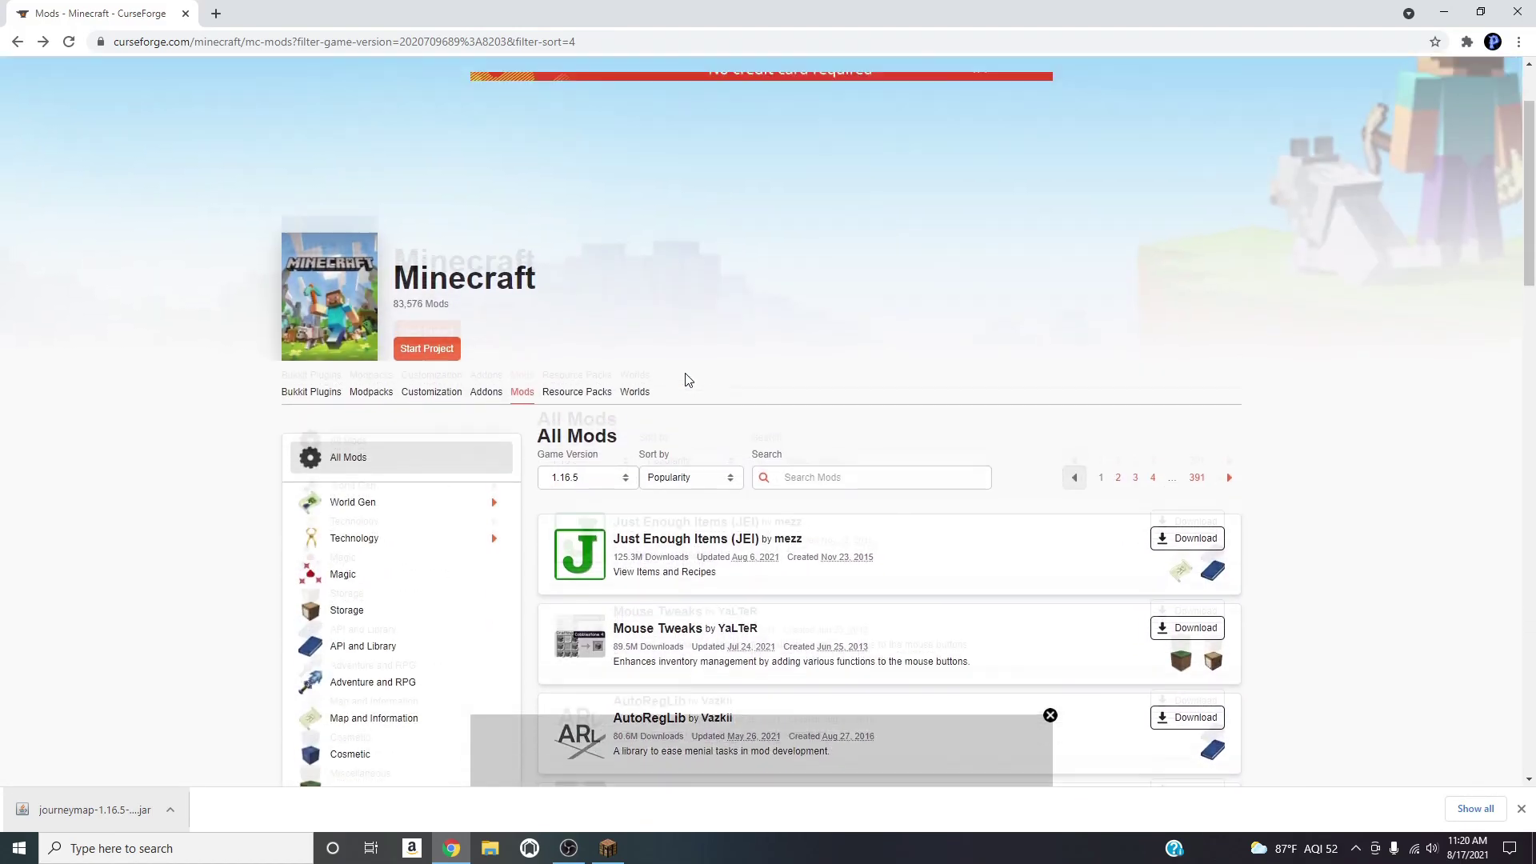
scroll(686, 379, up, 2)
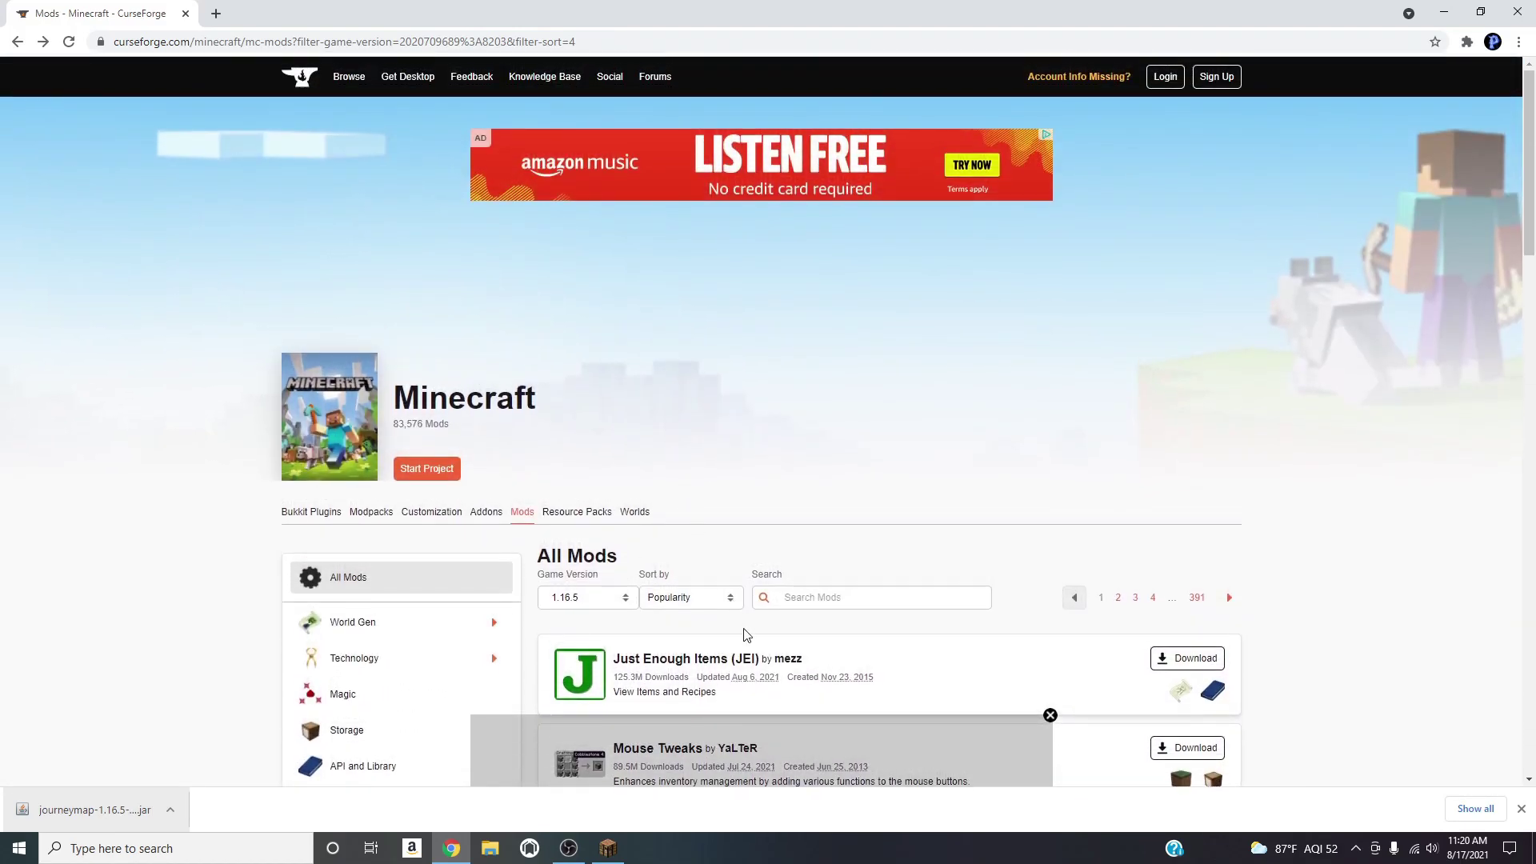